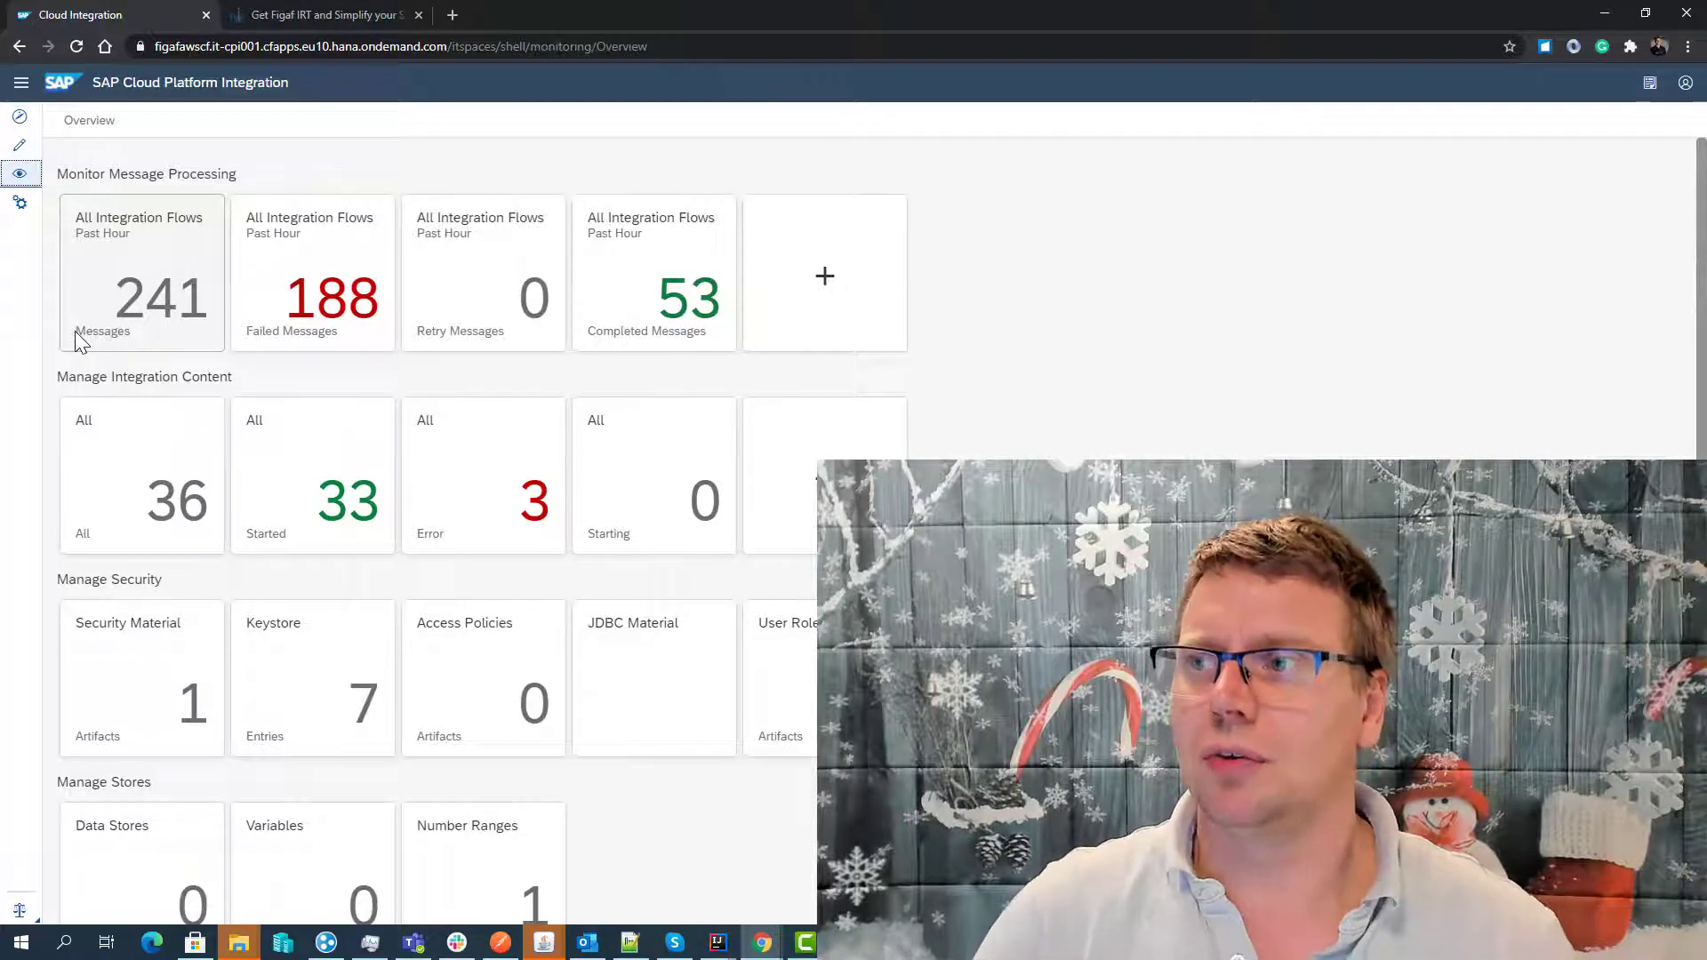
- Autofill the Figaf trial signup form from saved details and edit the email address
left_click(345, 18)
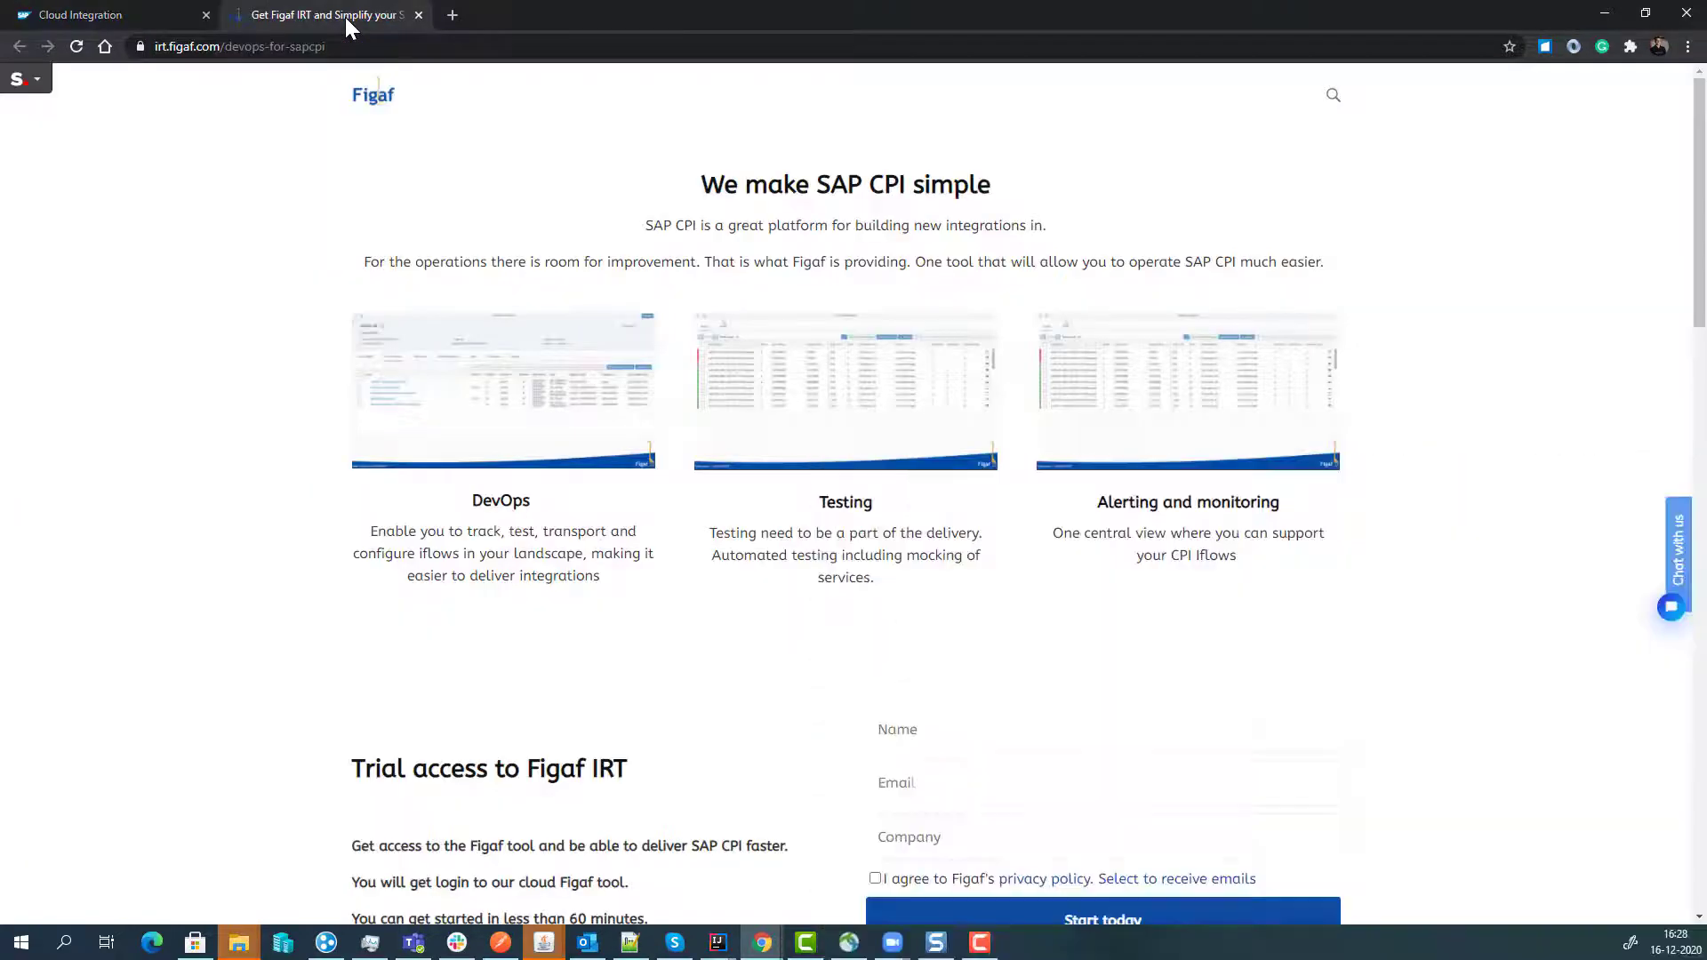
left_click(919, 726)
left_click(916, 444)
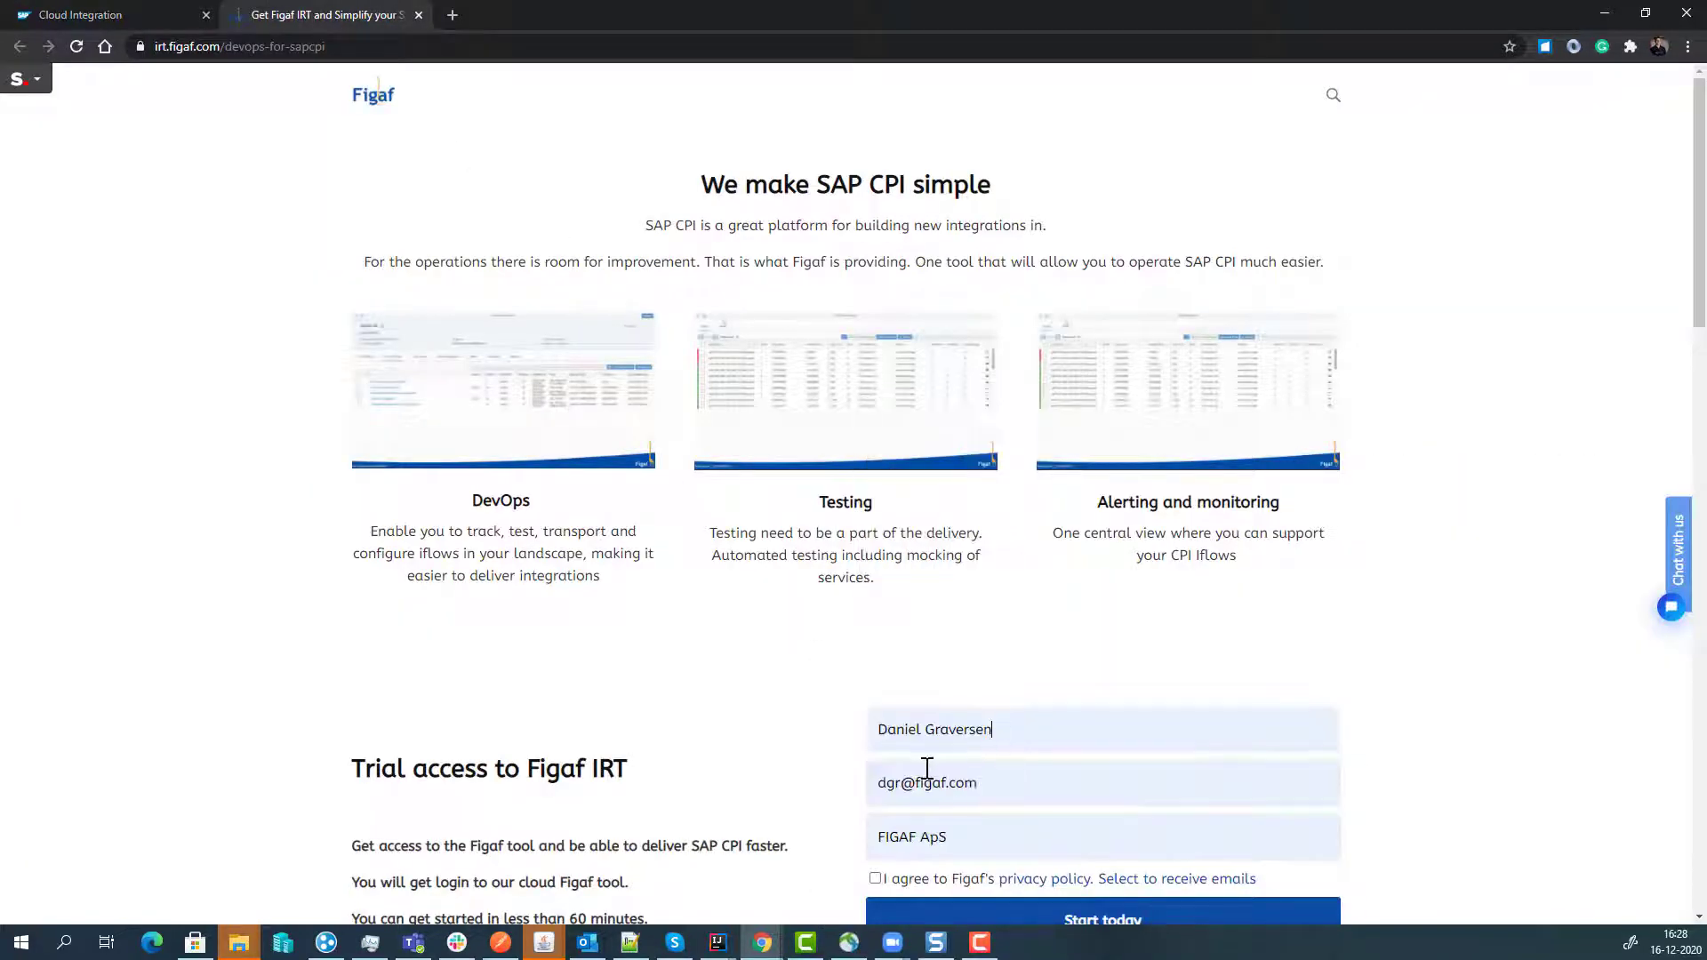
left_click(906, 786)
type("17")
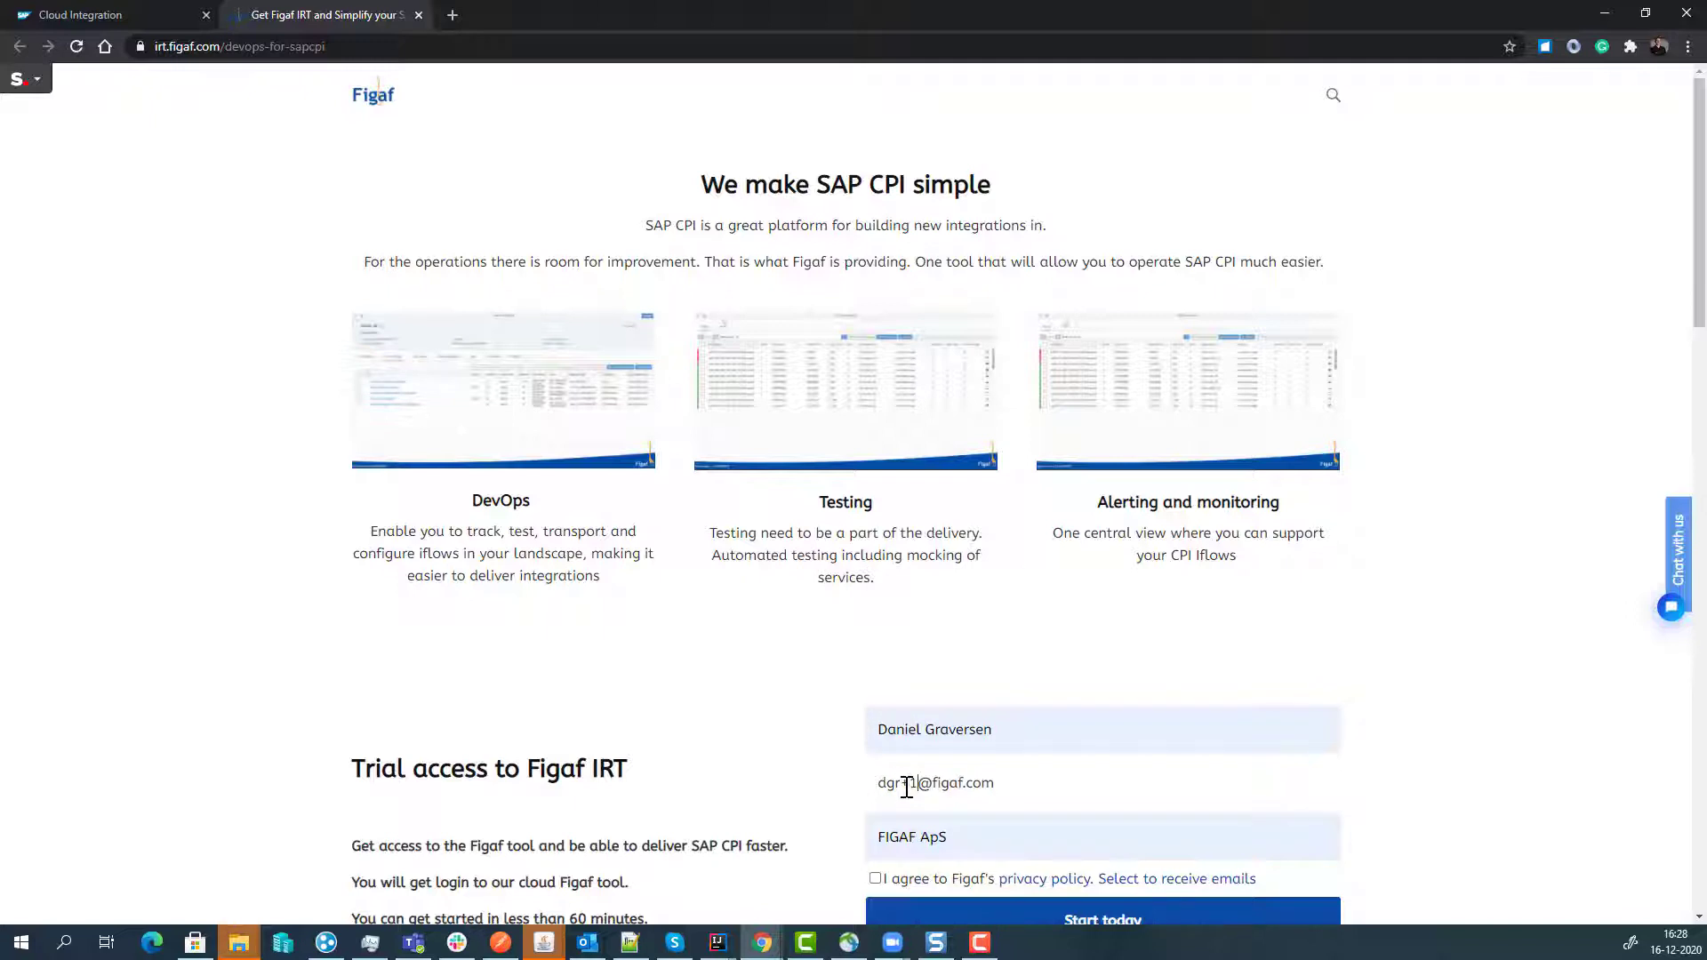
- Edit the company name, accept the privacy policy, submit the trial request and close the confirmation
left_click(962, 843)
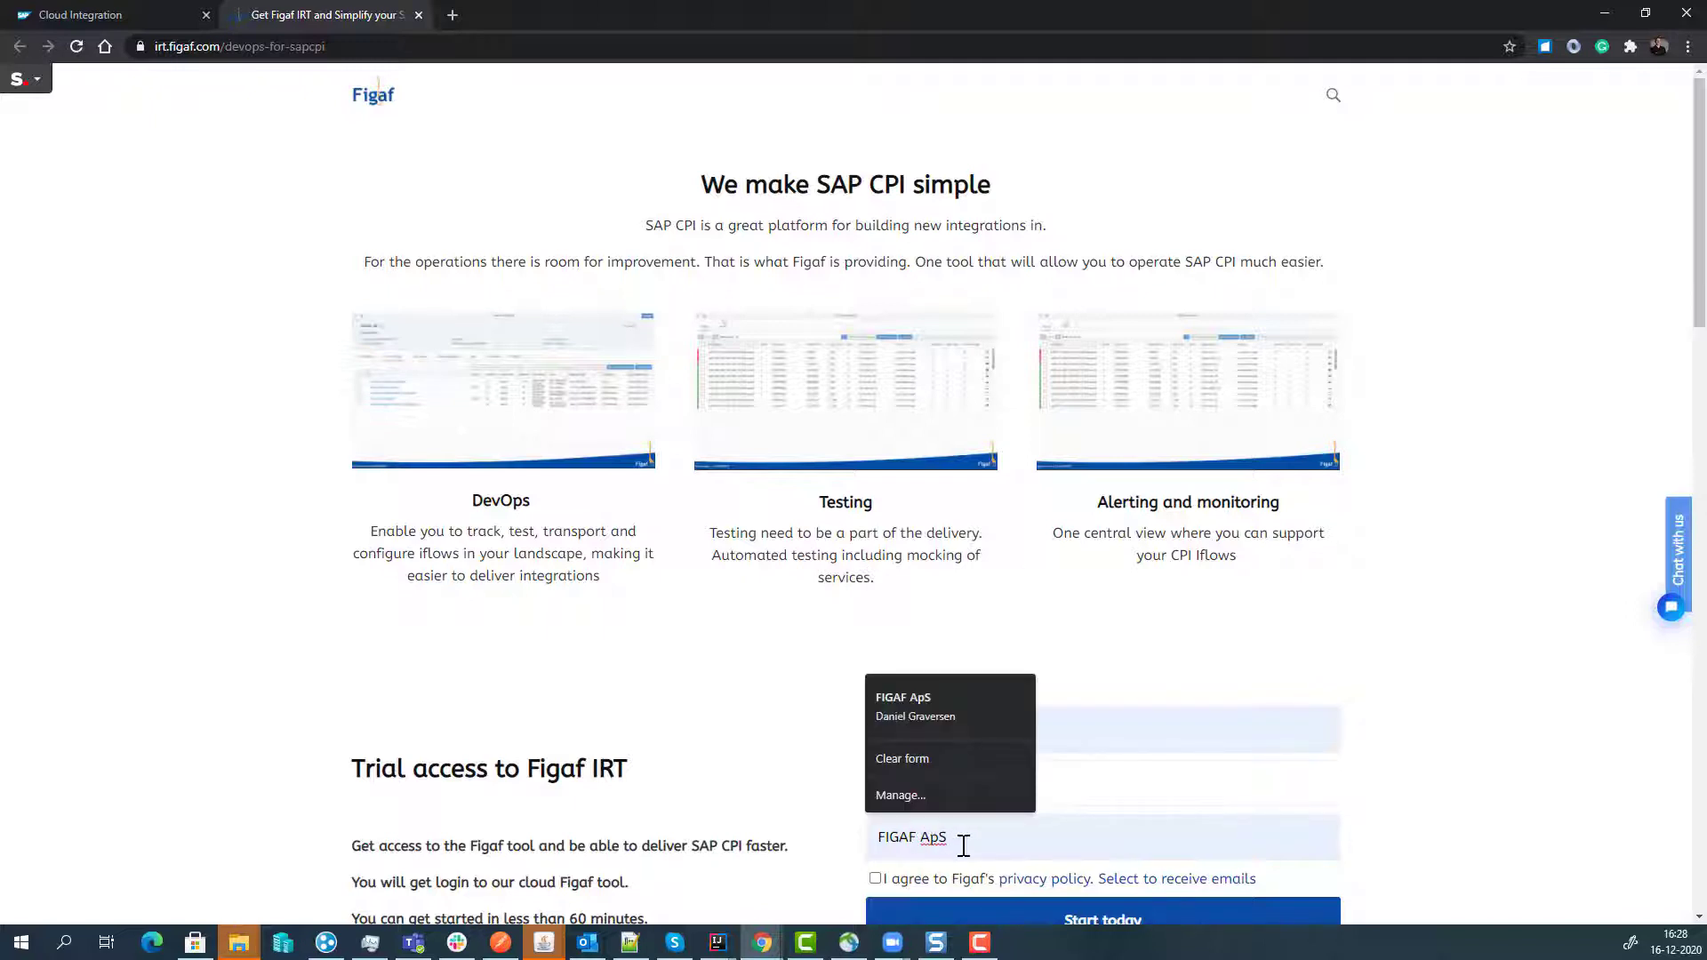
type("17")
left_click(874, 878)
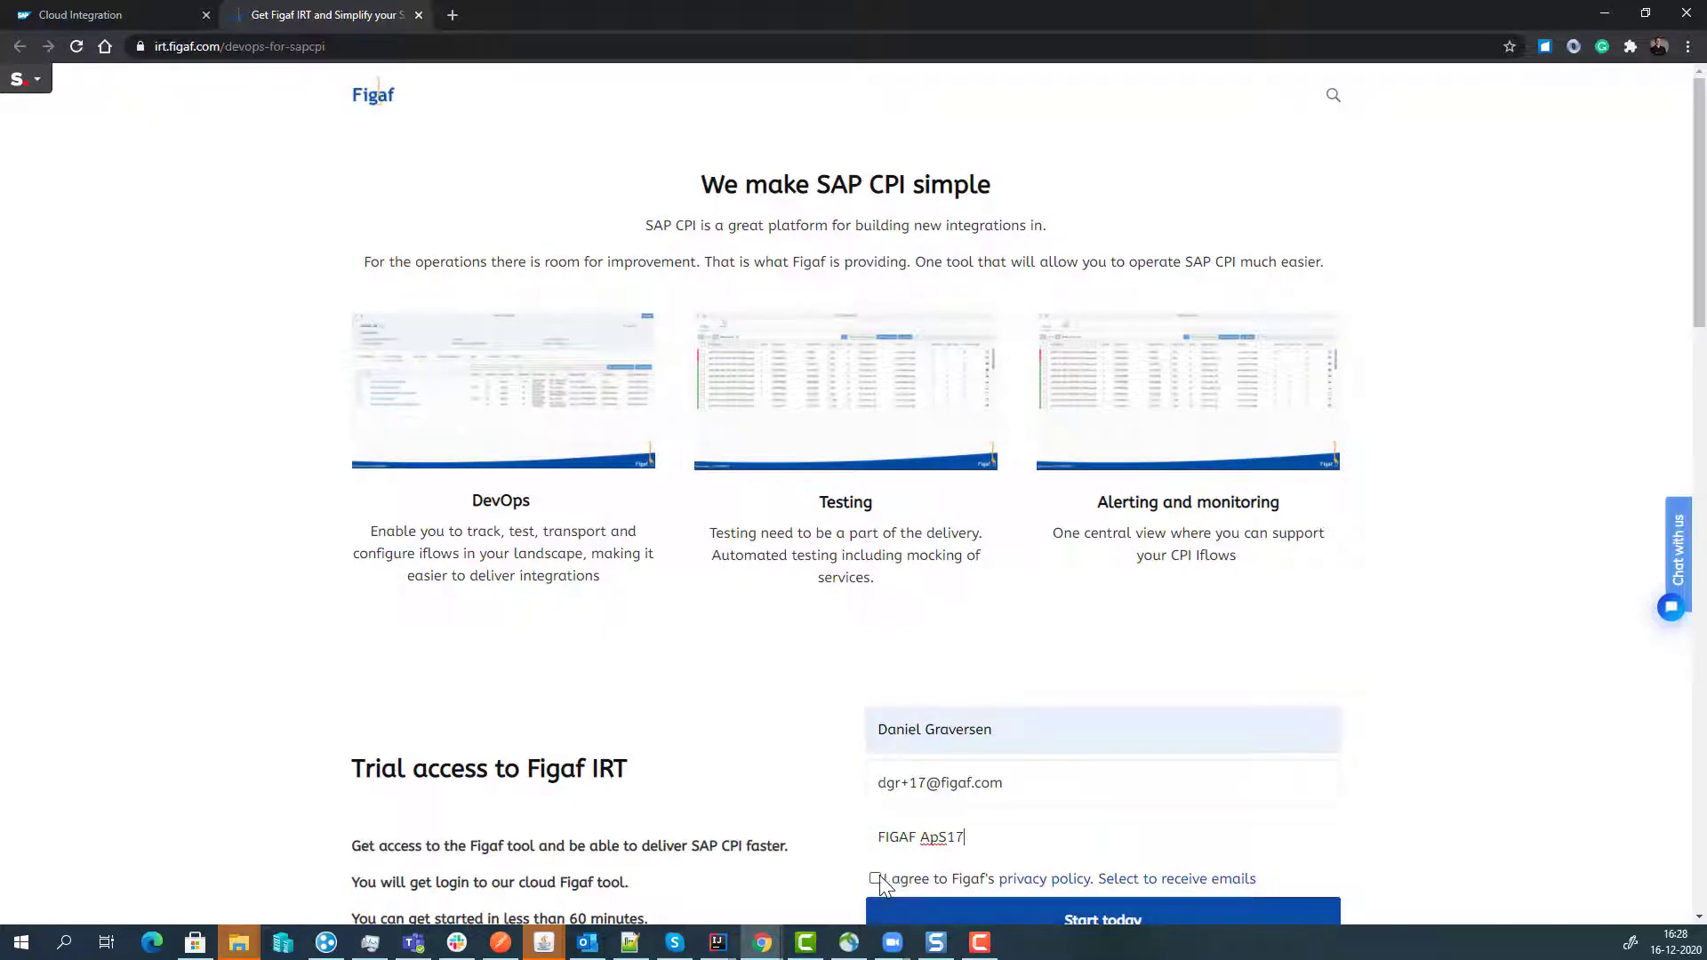
left_click(903, 919)
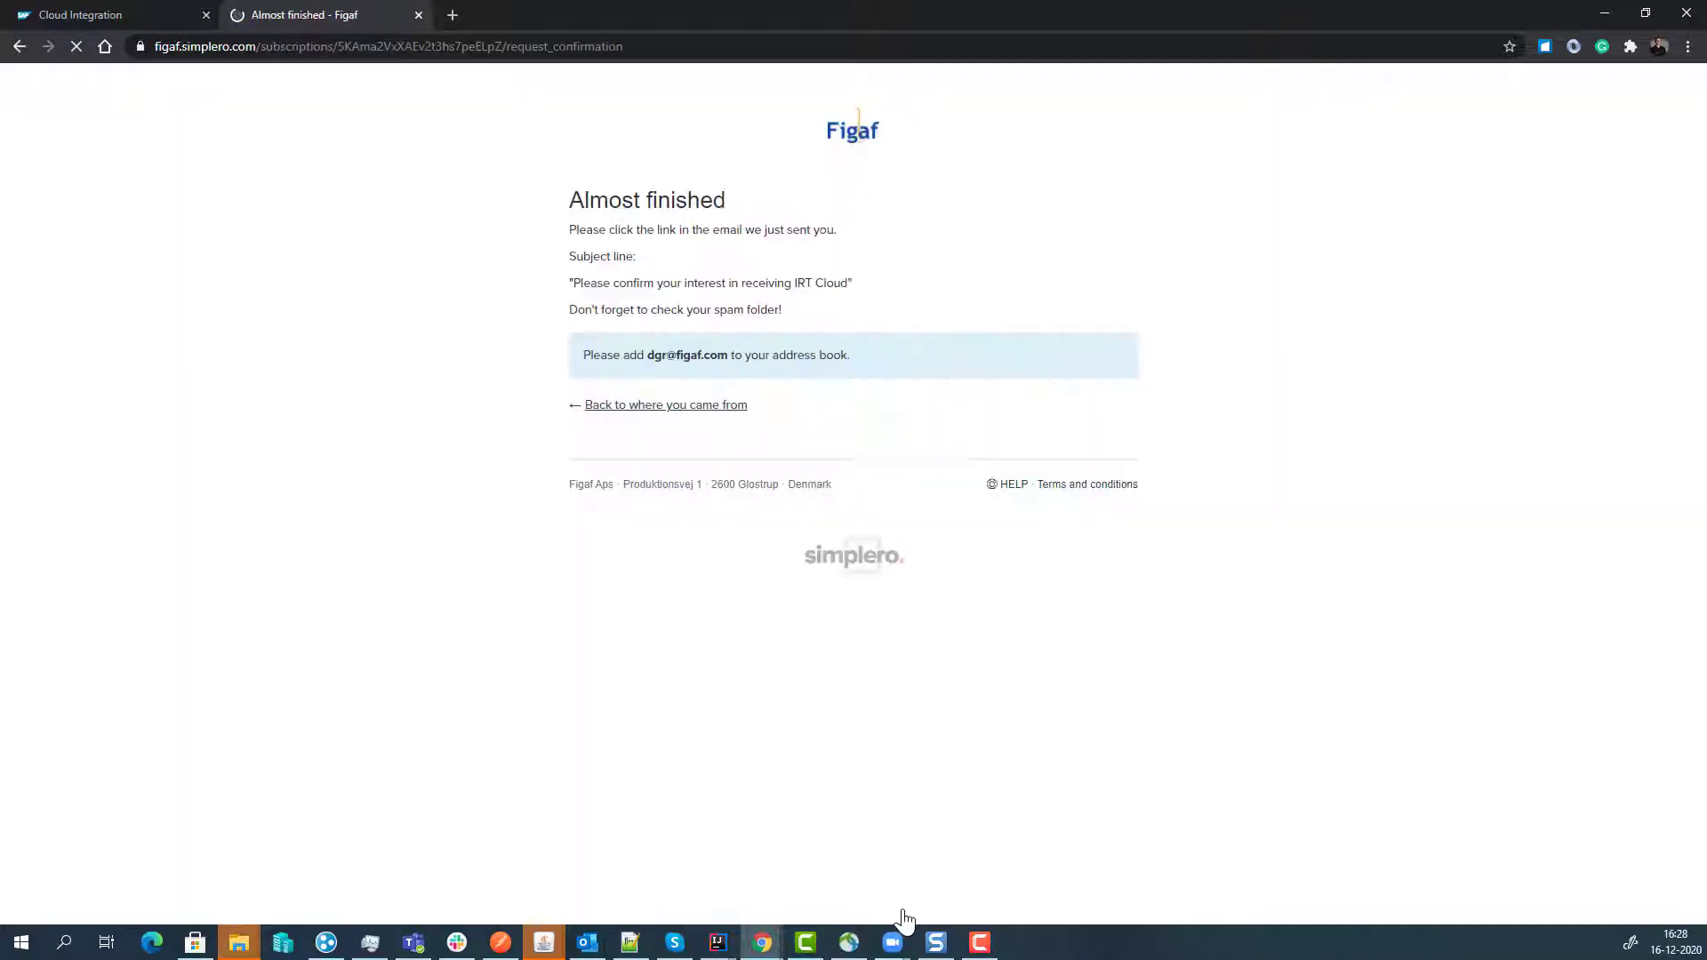
left_click(418, 15)
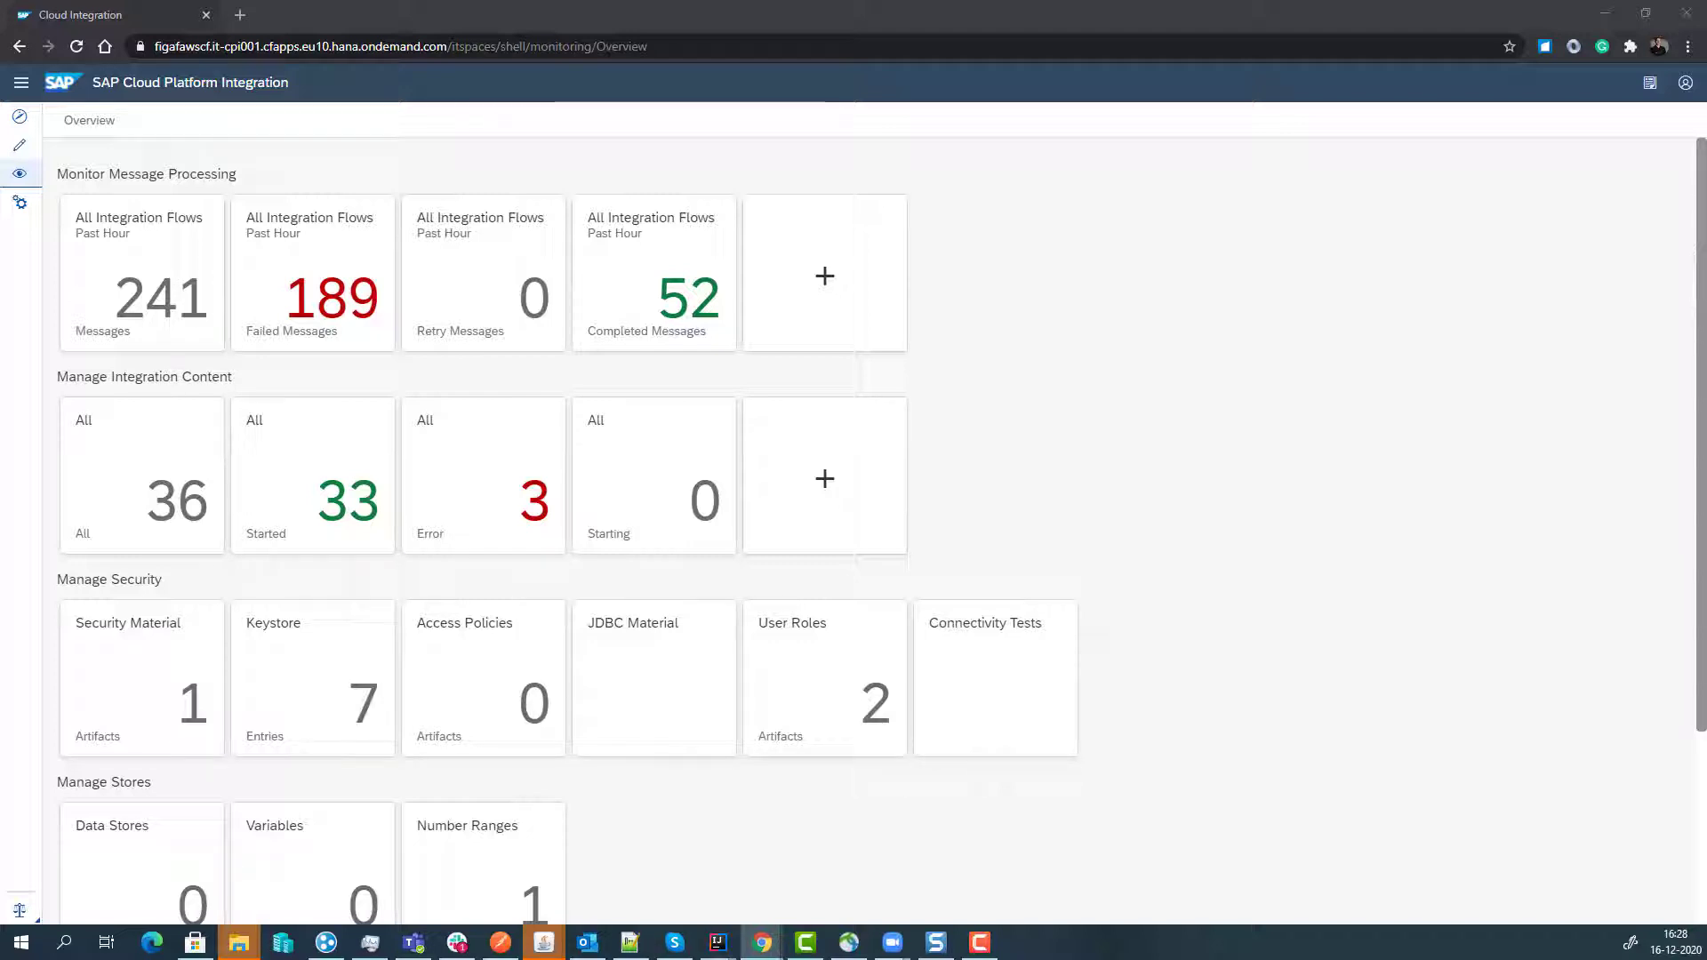
- Reset the Figaf IRT account password by entering and confirming a new one
key("alt+Tab")
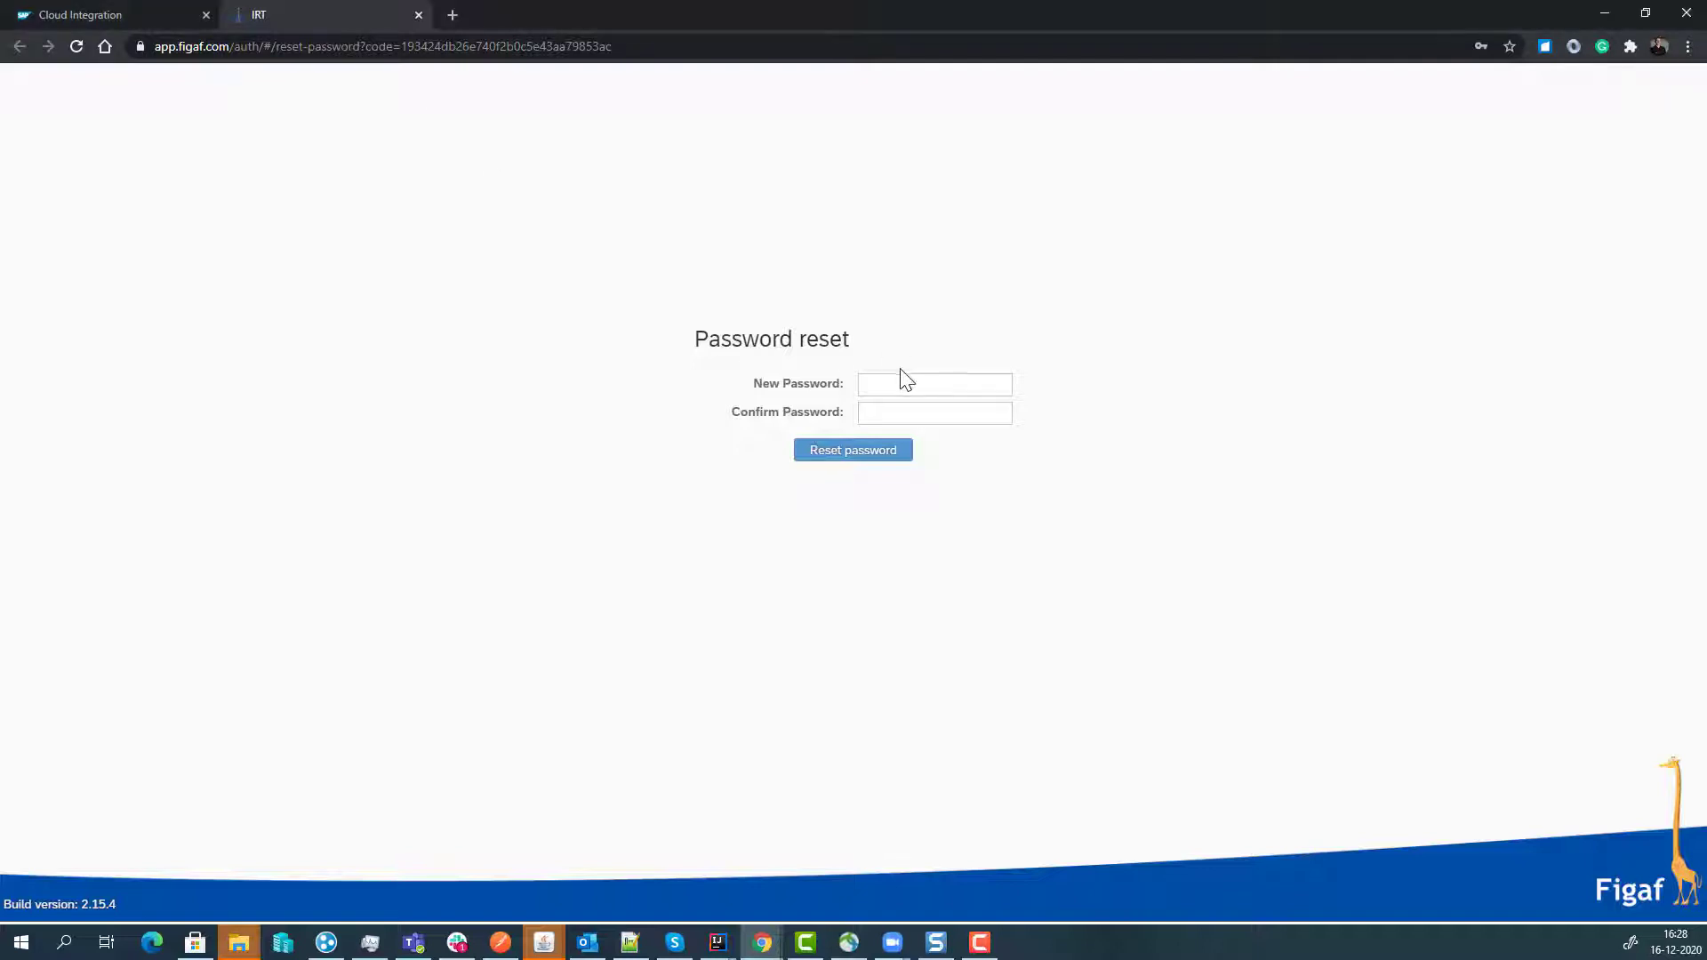
left_click(920, 391)
key("ctrl+v")
left_click(898, 412)
key("ctrl+v")
left_click(863, 458)
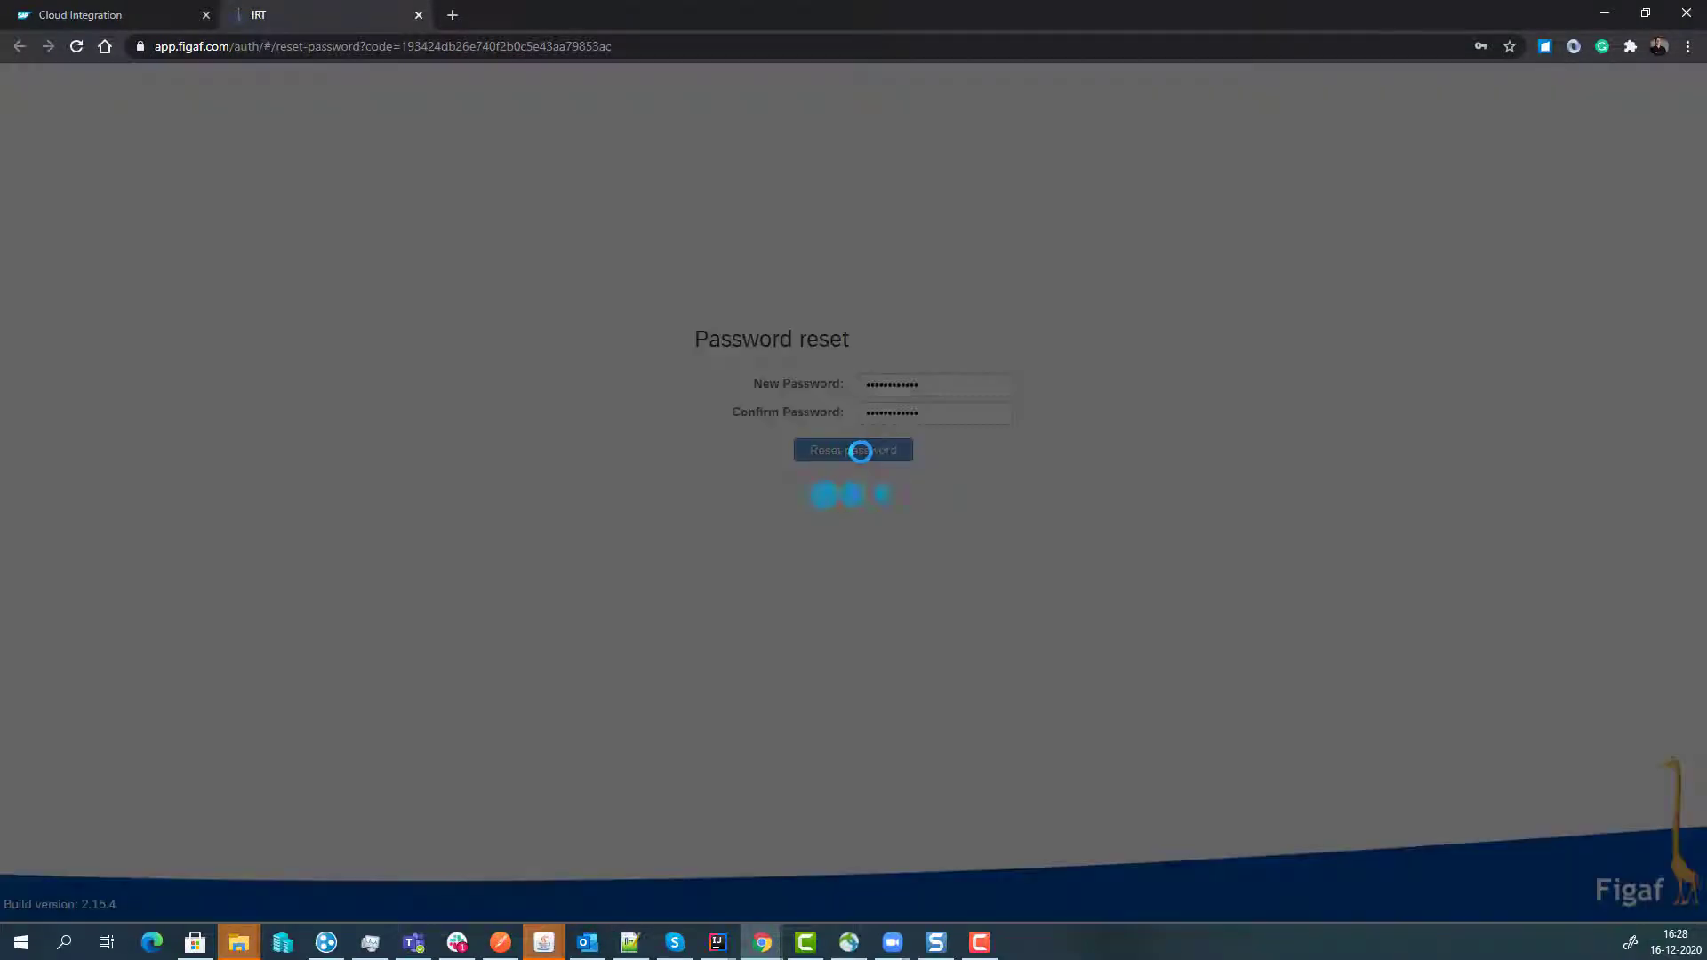
left_click(965, 542)
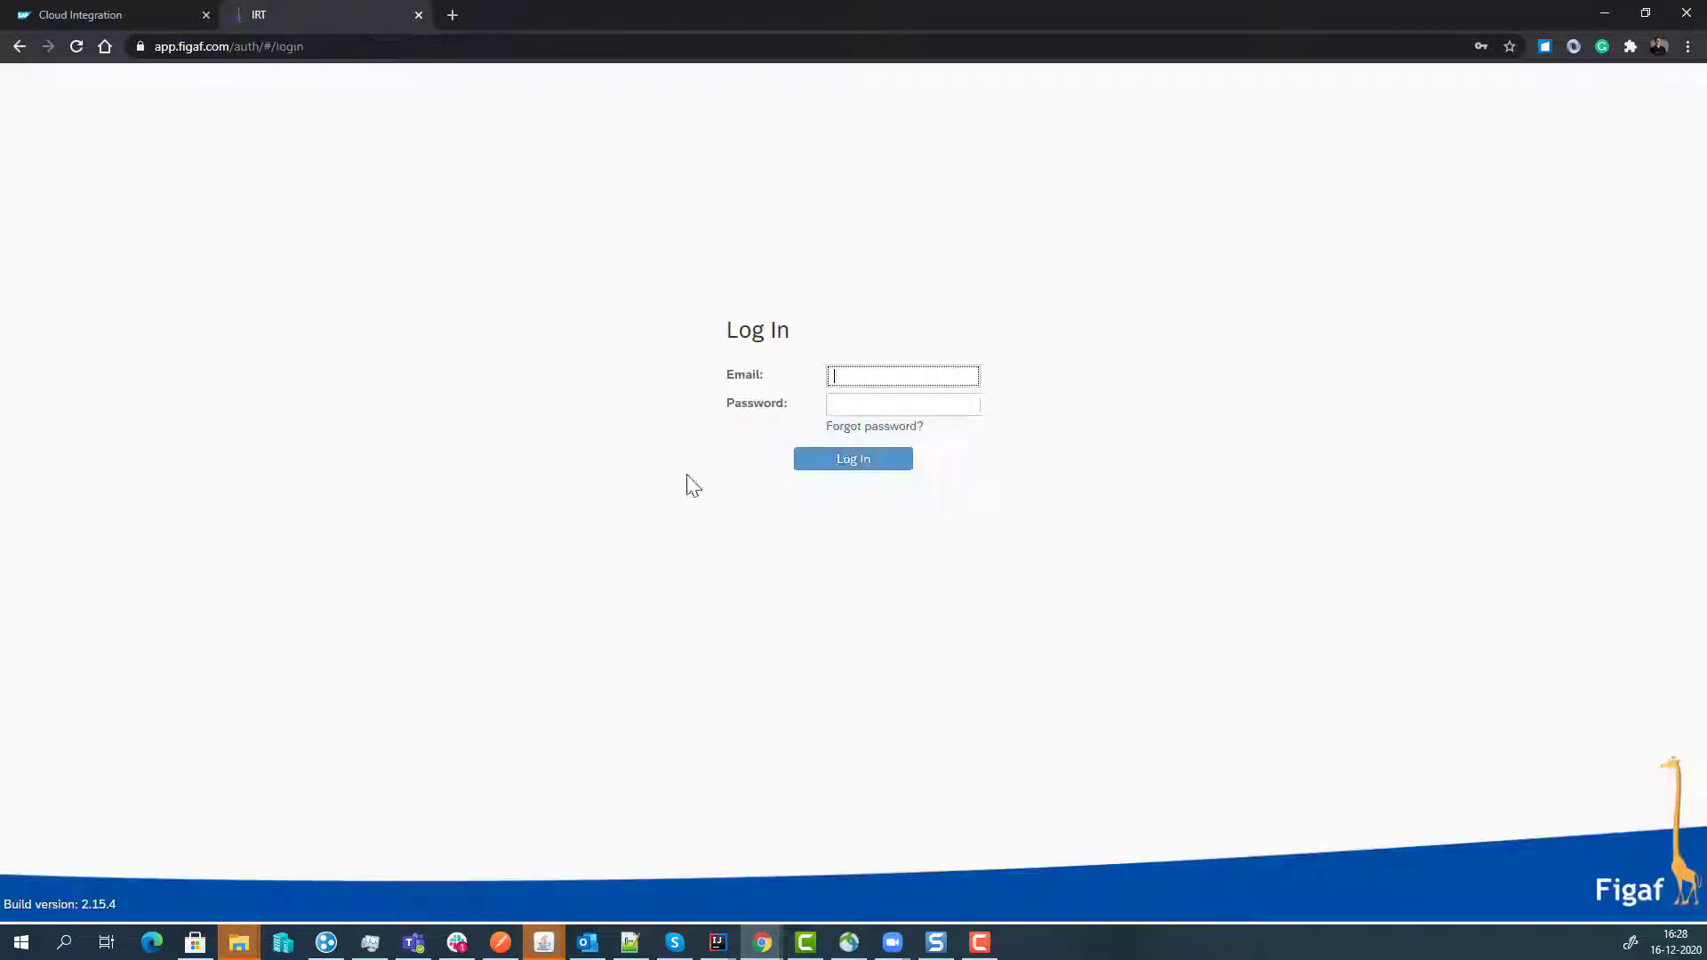
- Log in to Figaf IRT with the account e-mail and the new password
key("Tab")
key("ctrl+v")
left_click(839, 458)
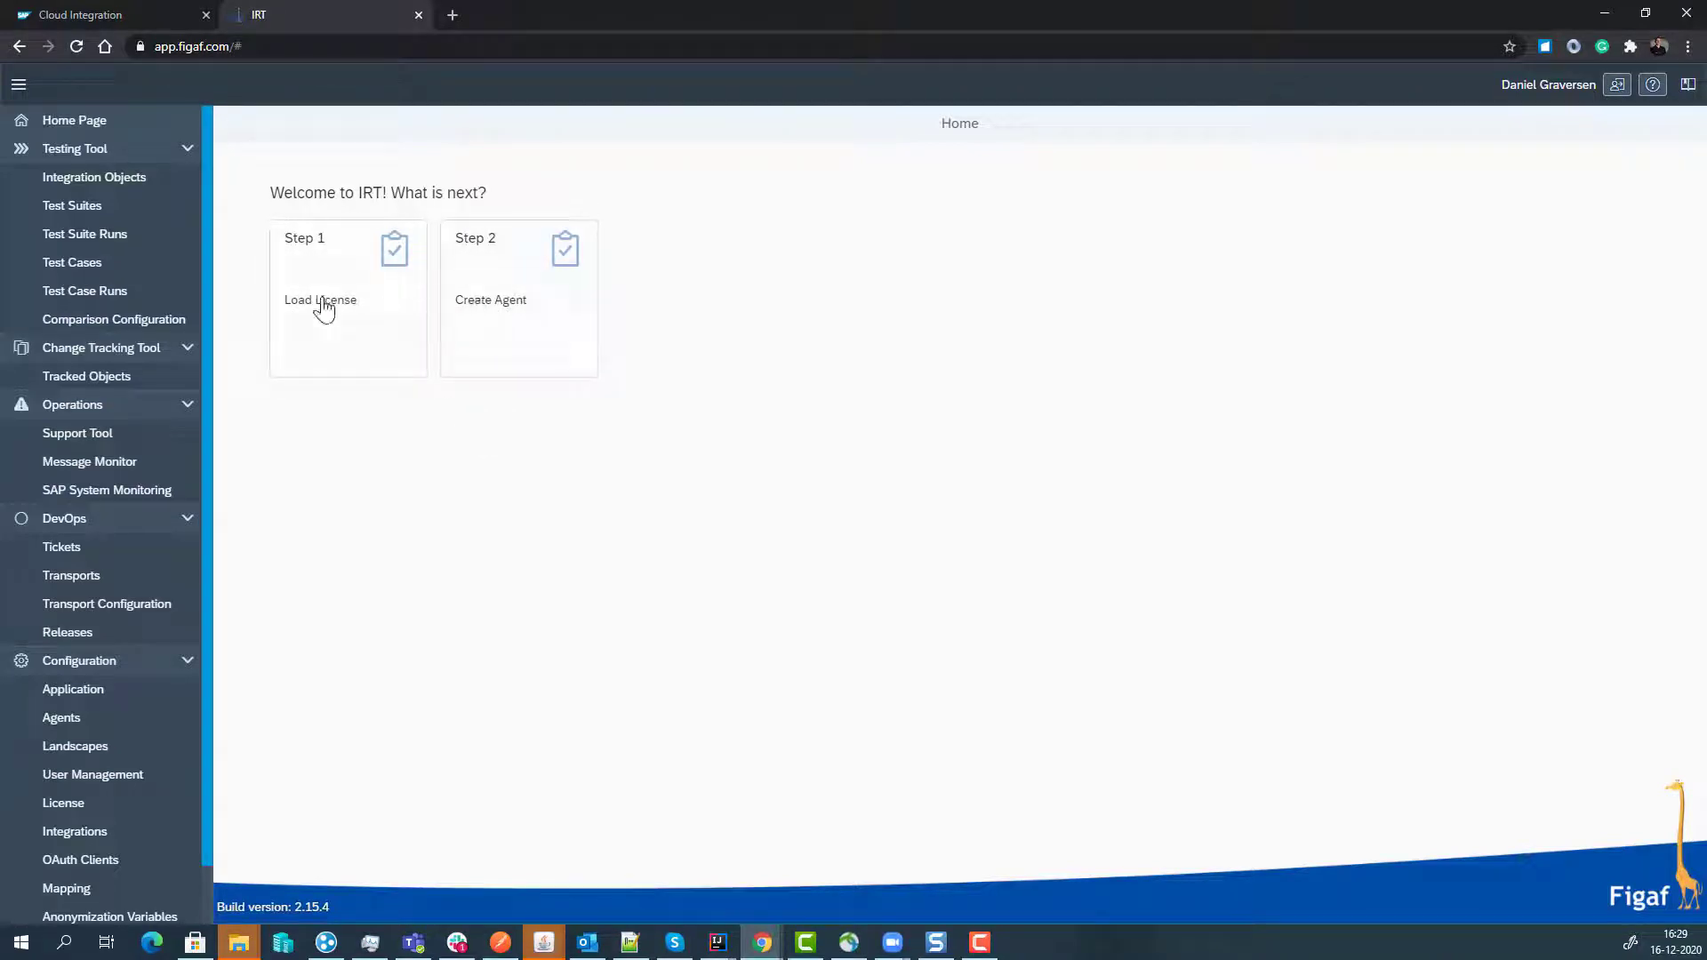
- Start a new CPI agent under Agents with System ID CF-DEV
left_click(353, 326)
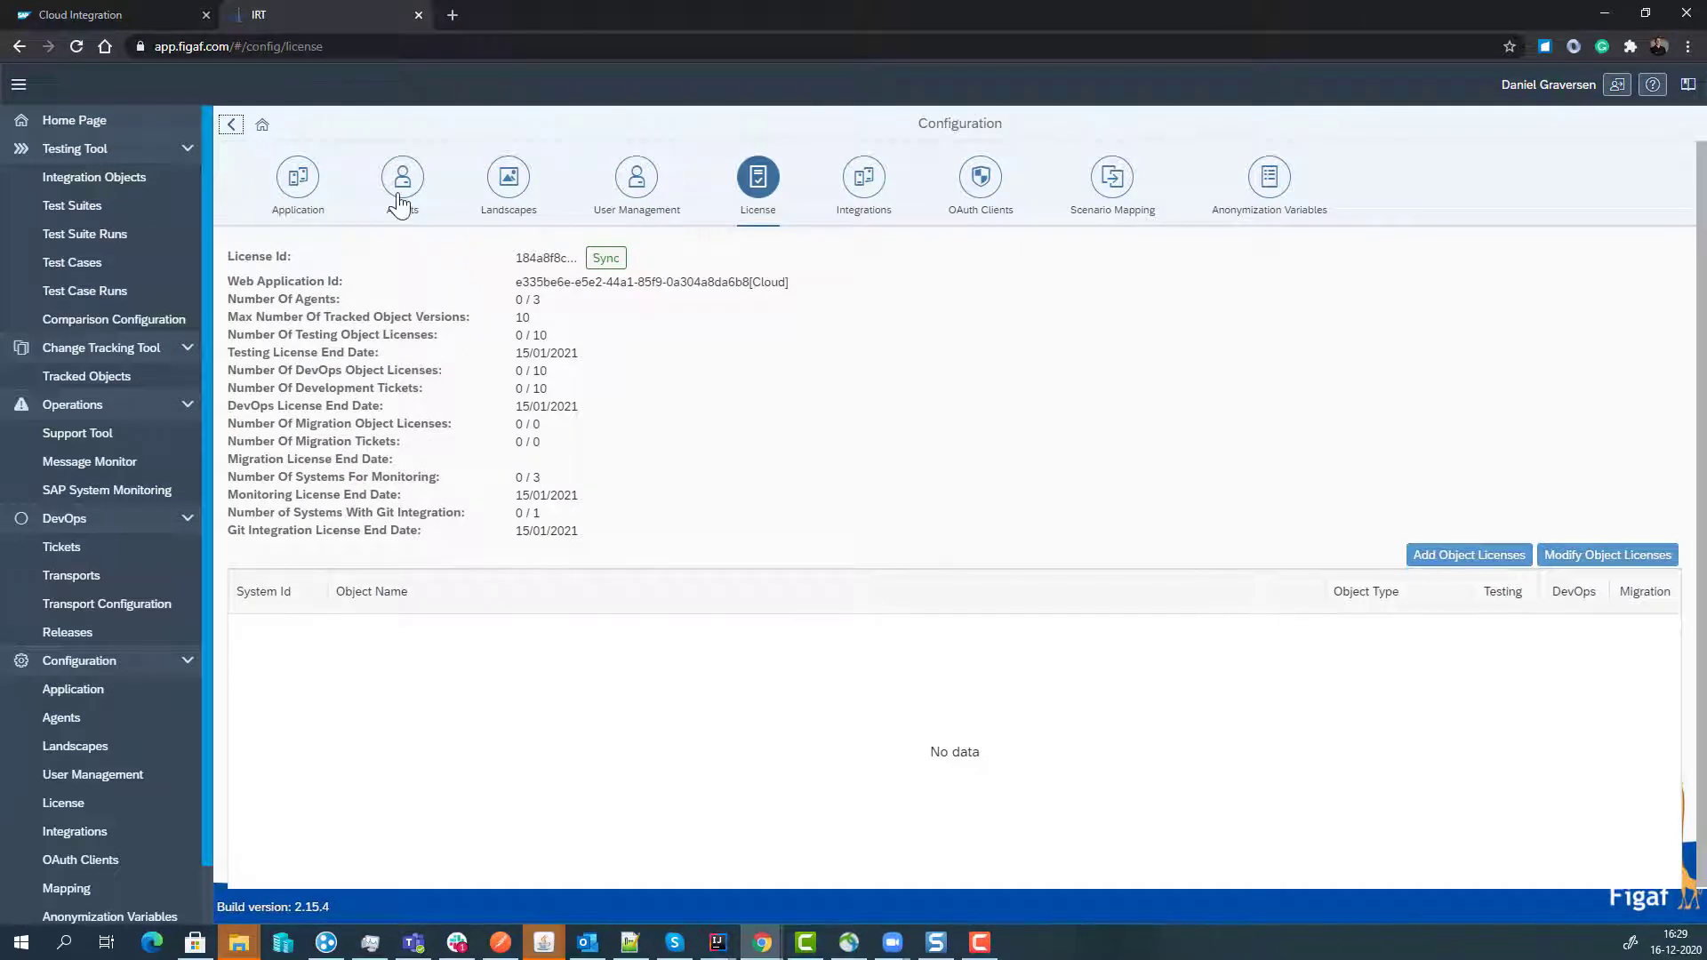
left_click(402, 203)
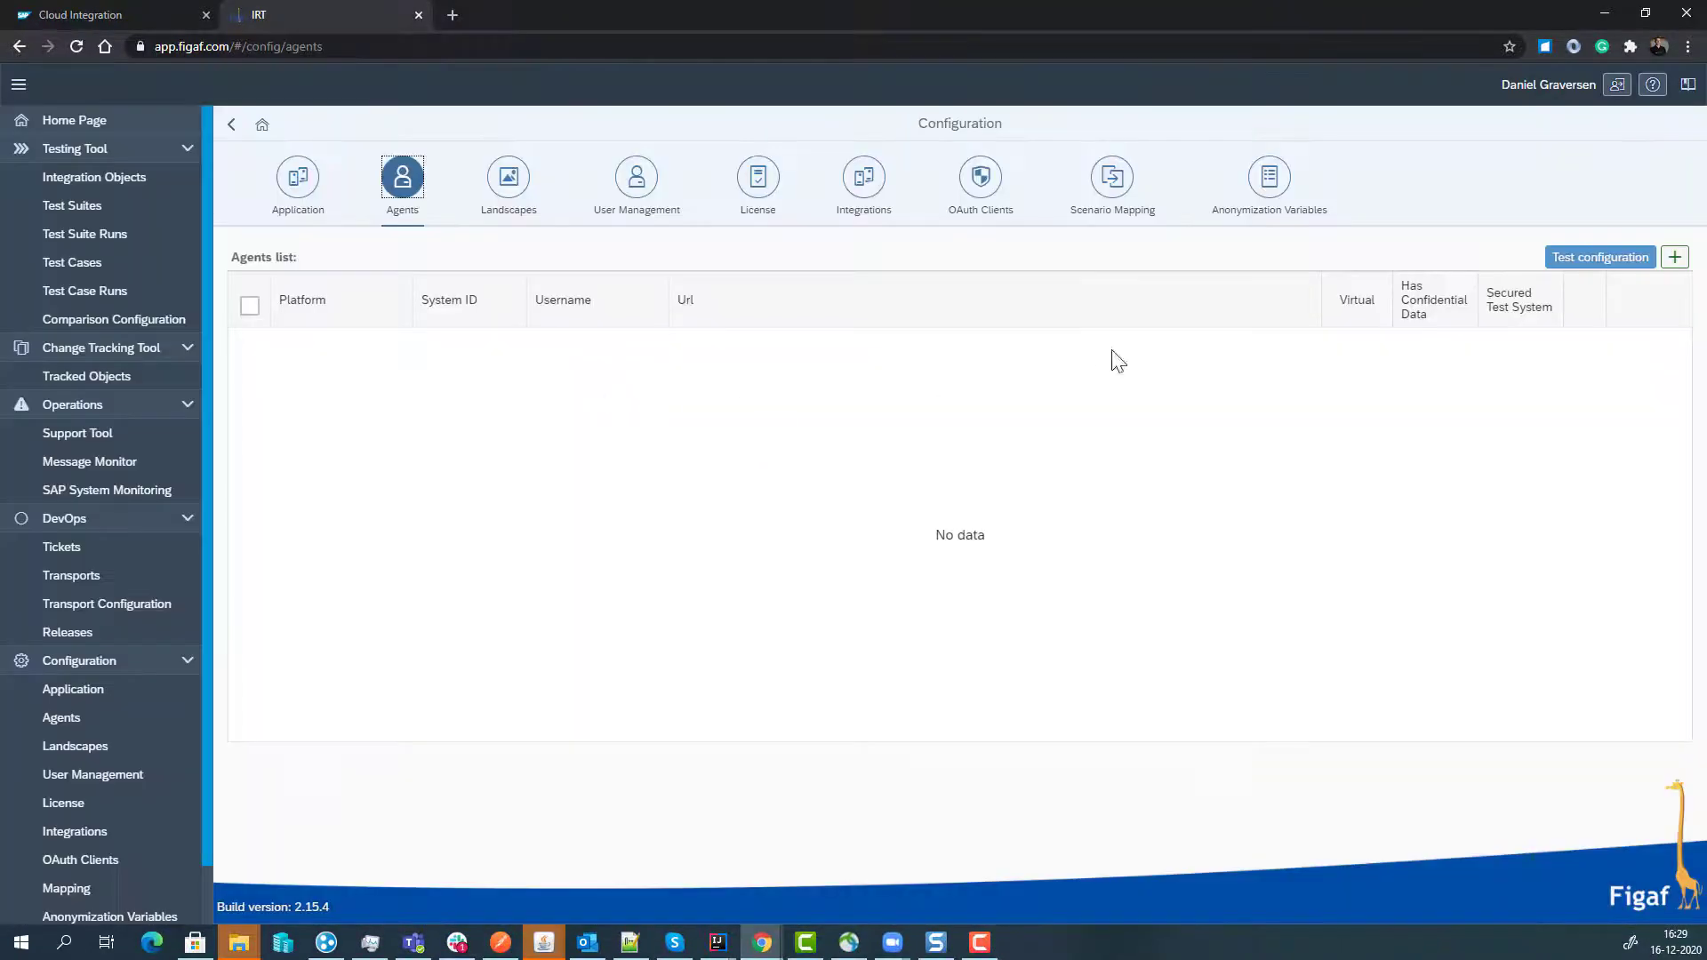
left_click(1675, 256)
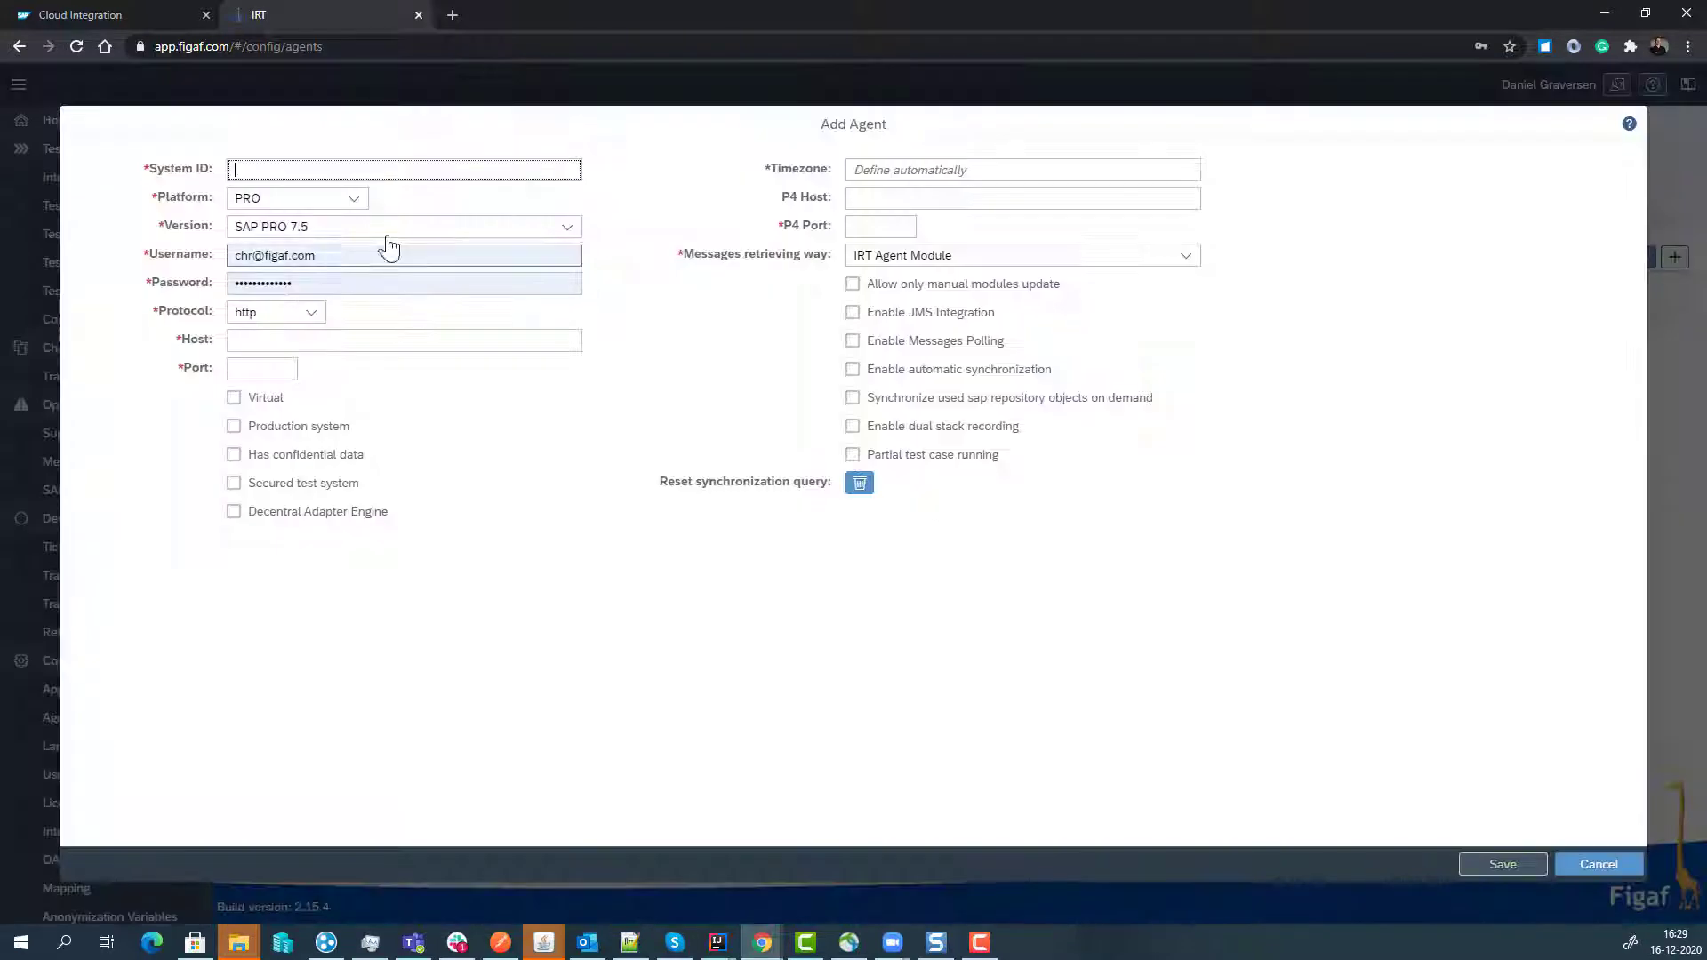
left_click(350, 197)
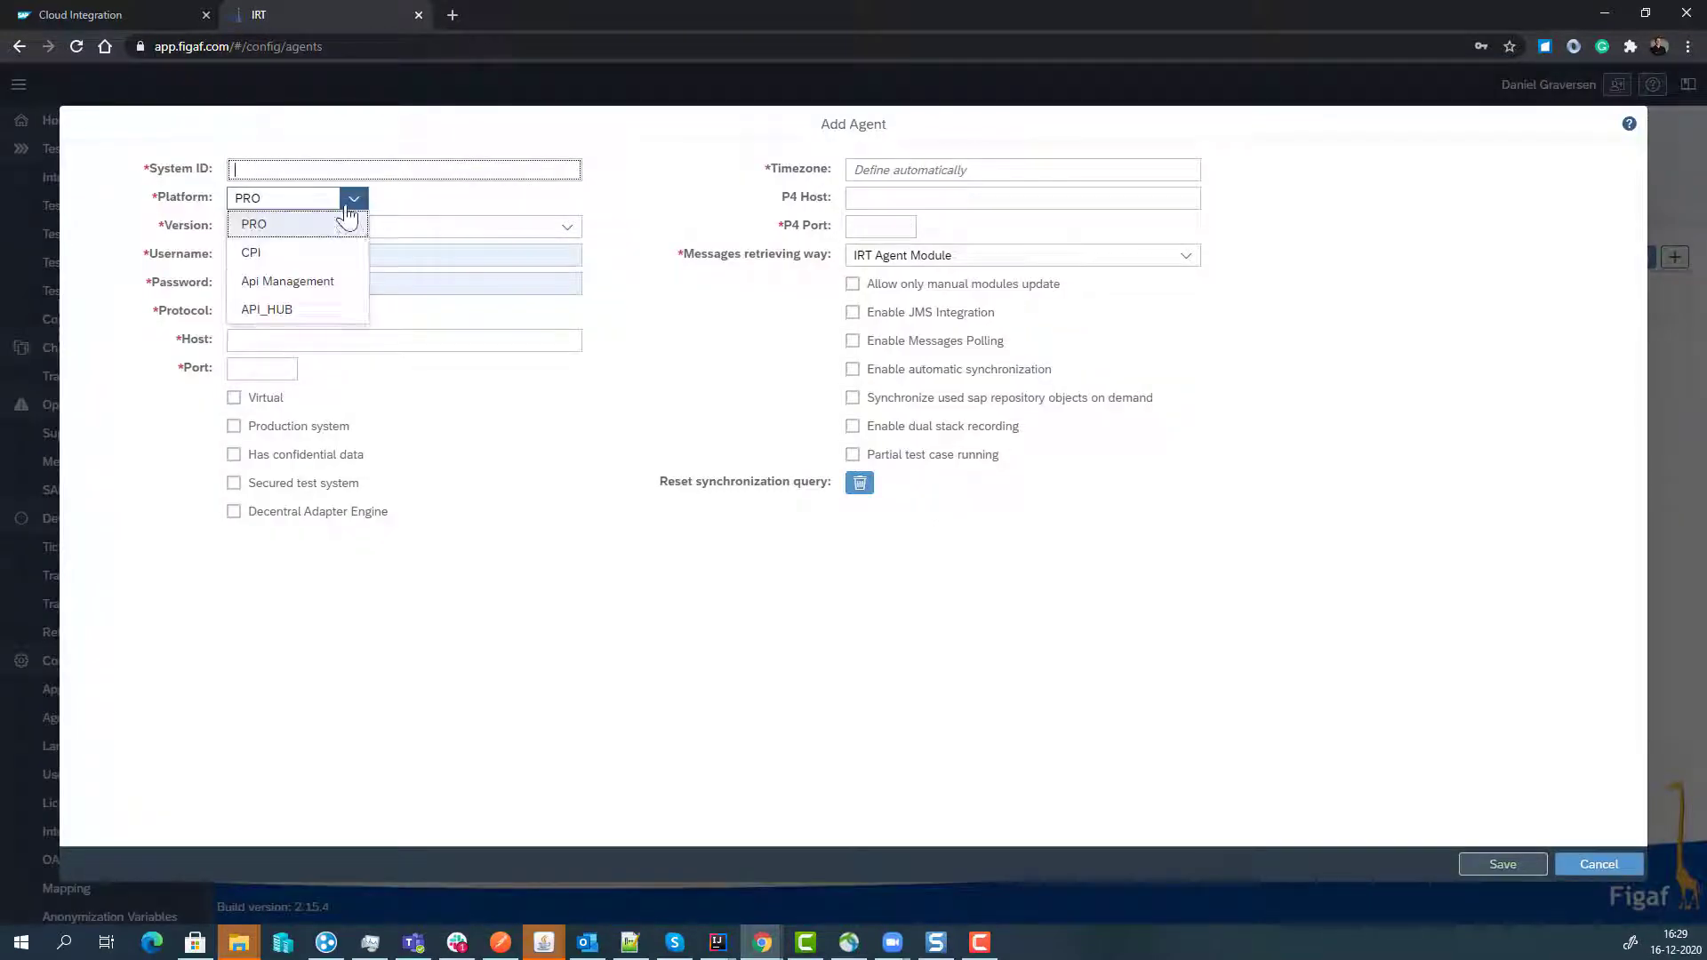
left_click(310, 259)
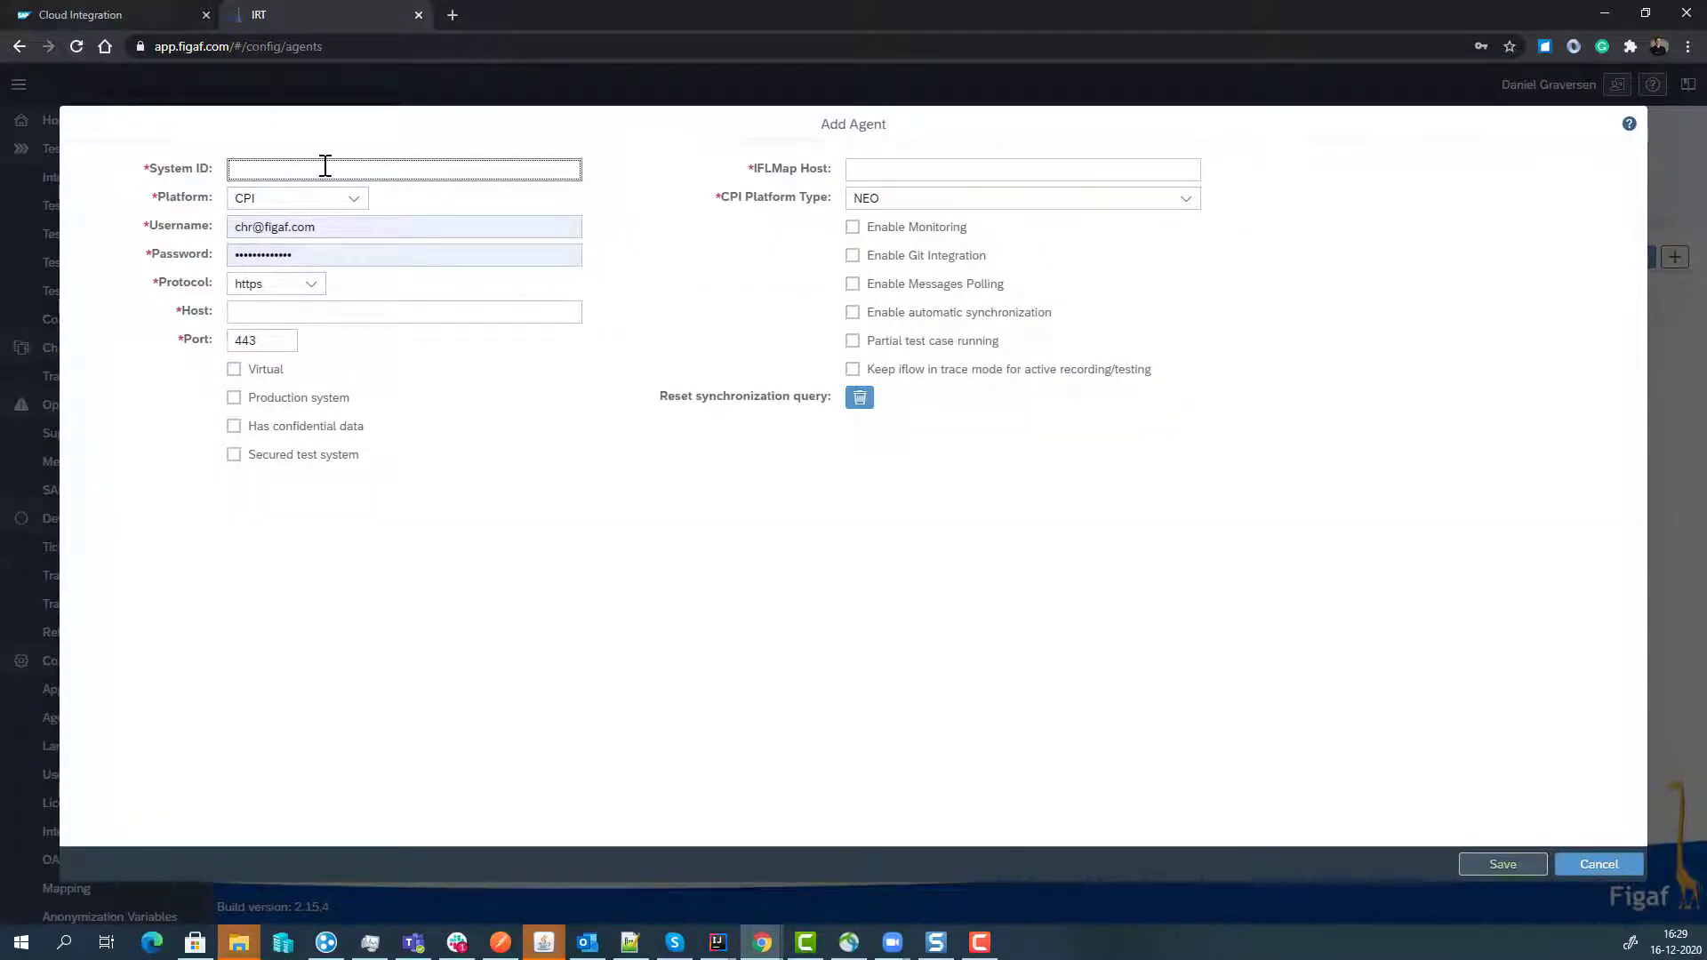
type("CF-DEV")
- Enter the agent's login username and password, replacing the prefilled values
left_click(322, 221)
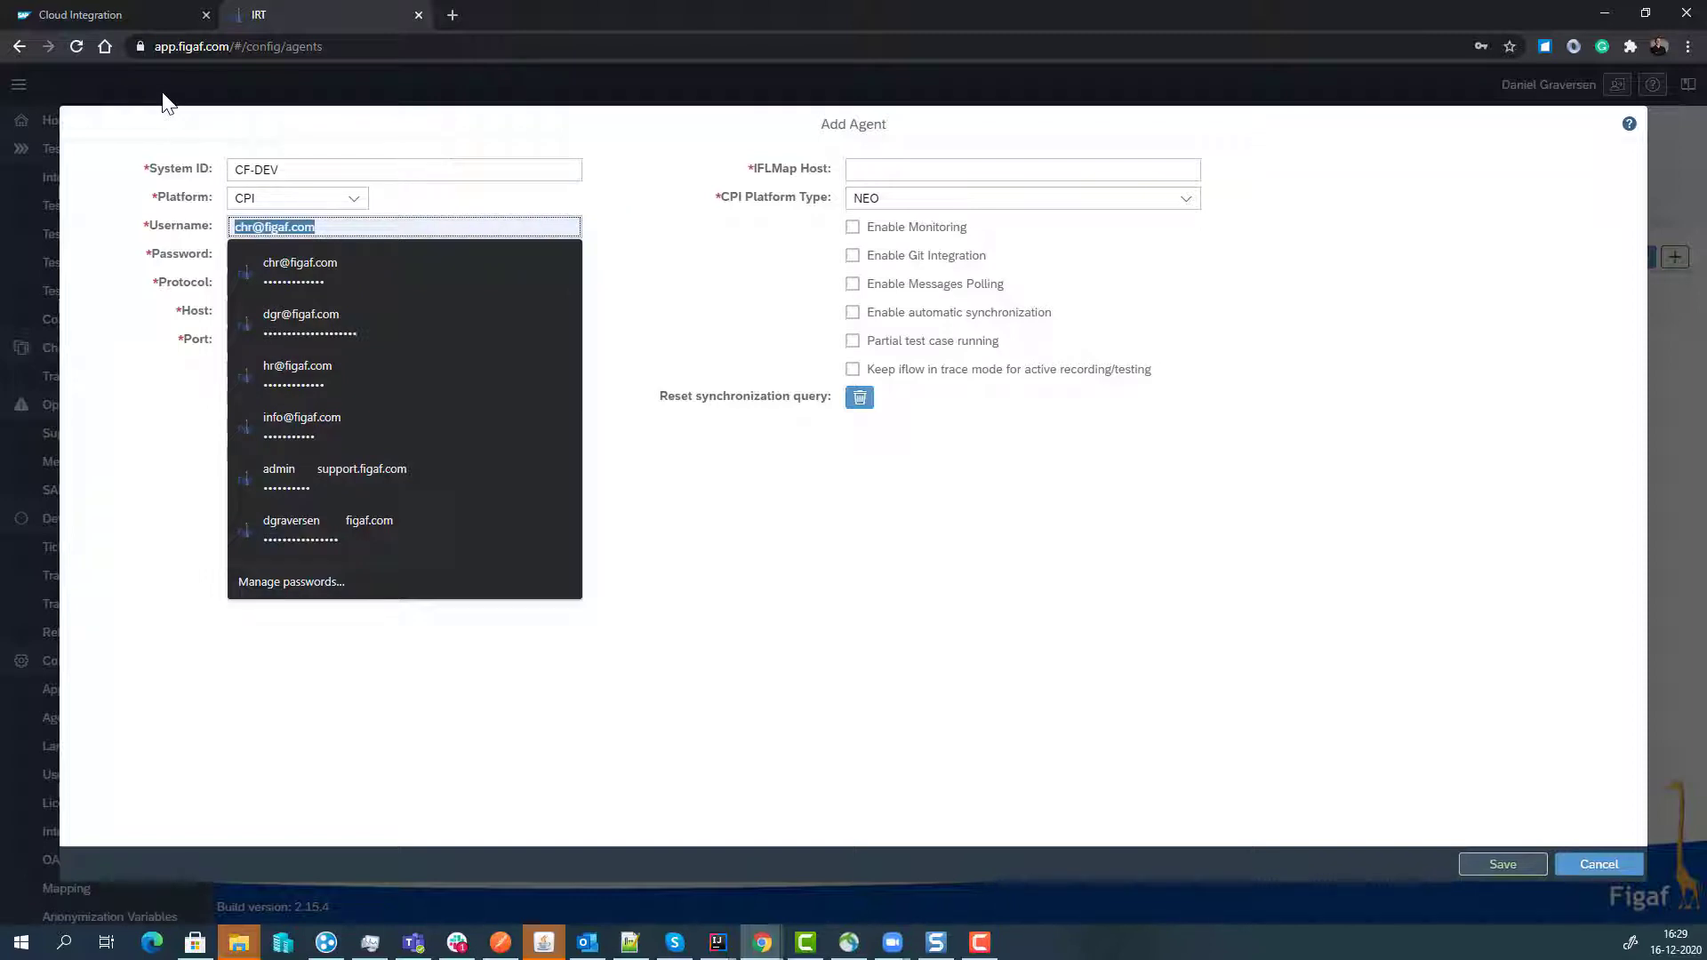
type("dgr@")
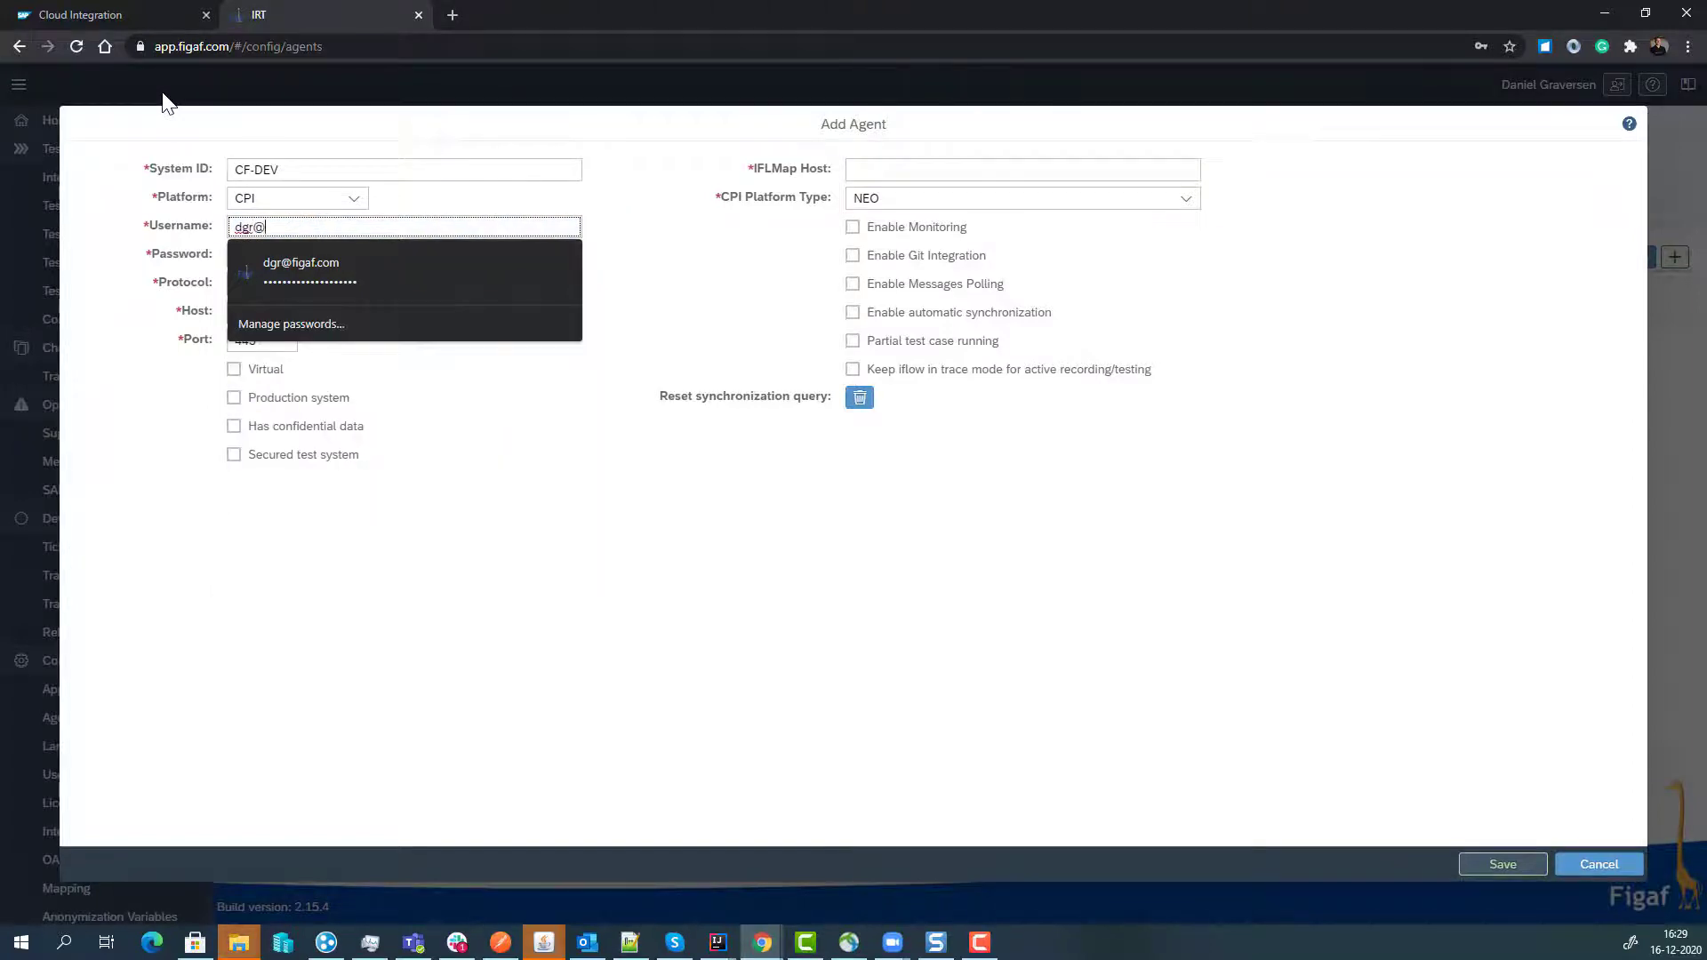
key("Down")
key("Return")
key("Tab")
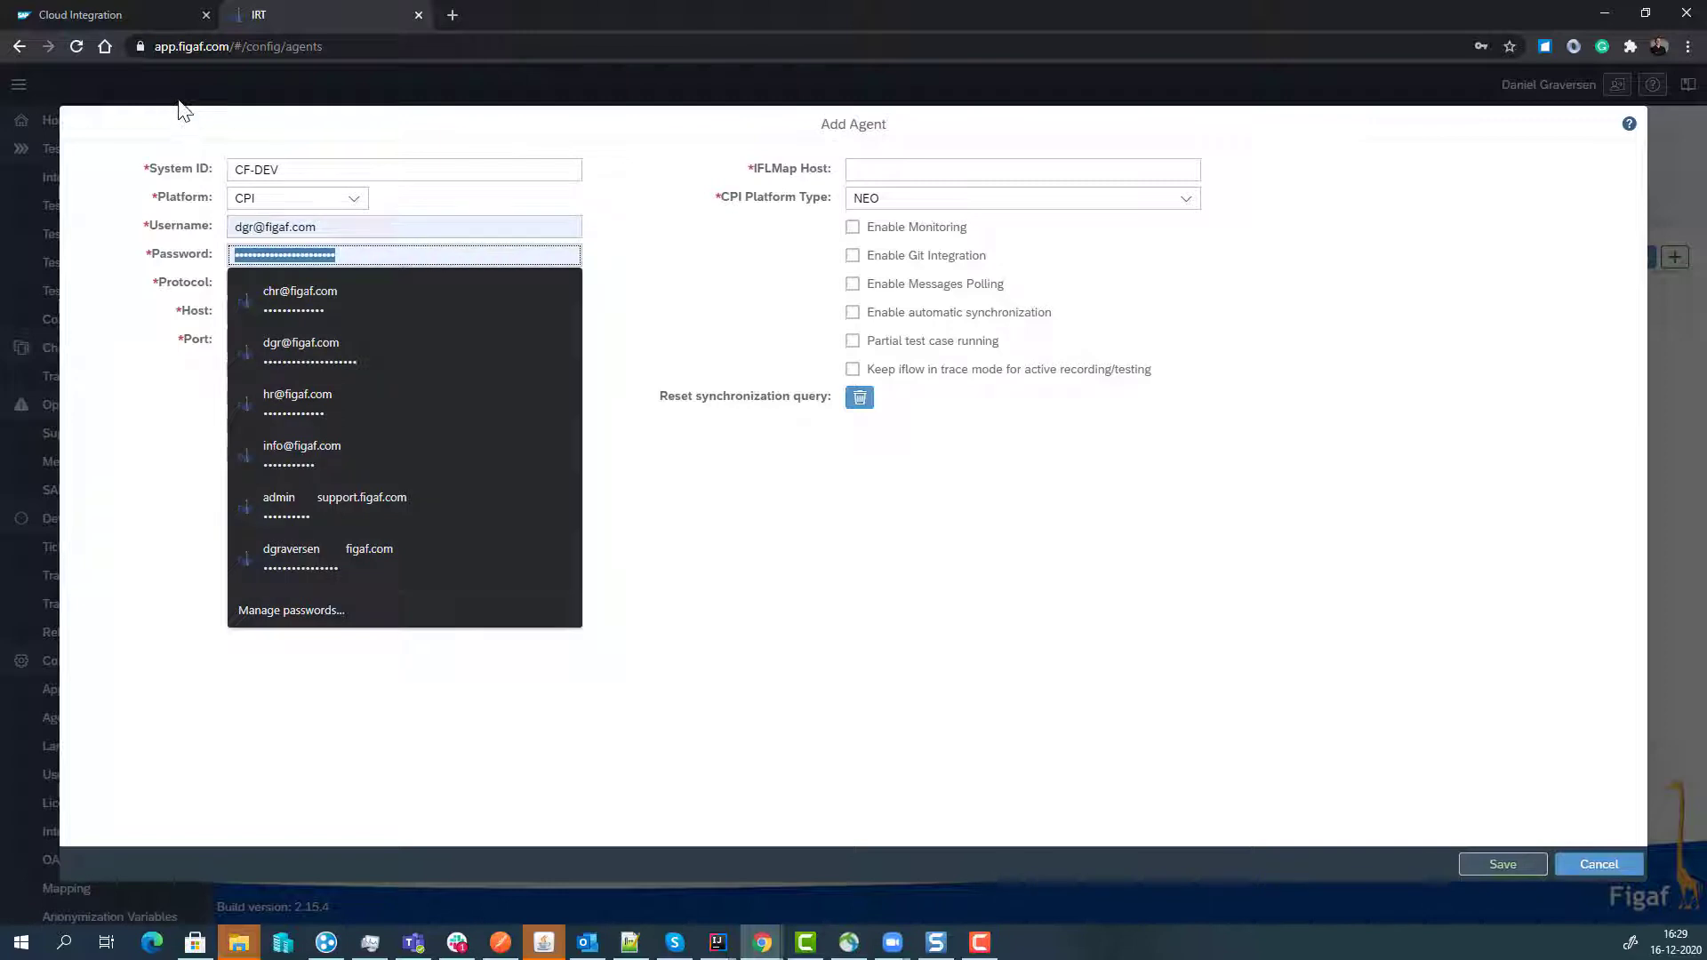
key("BackSpace")
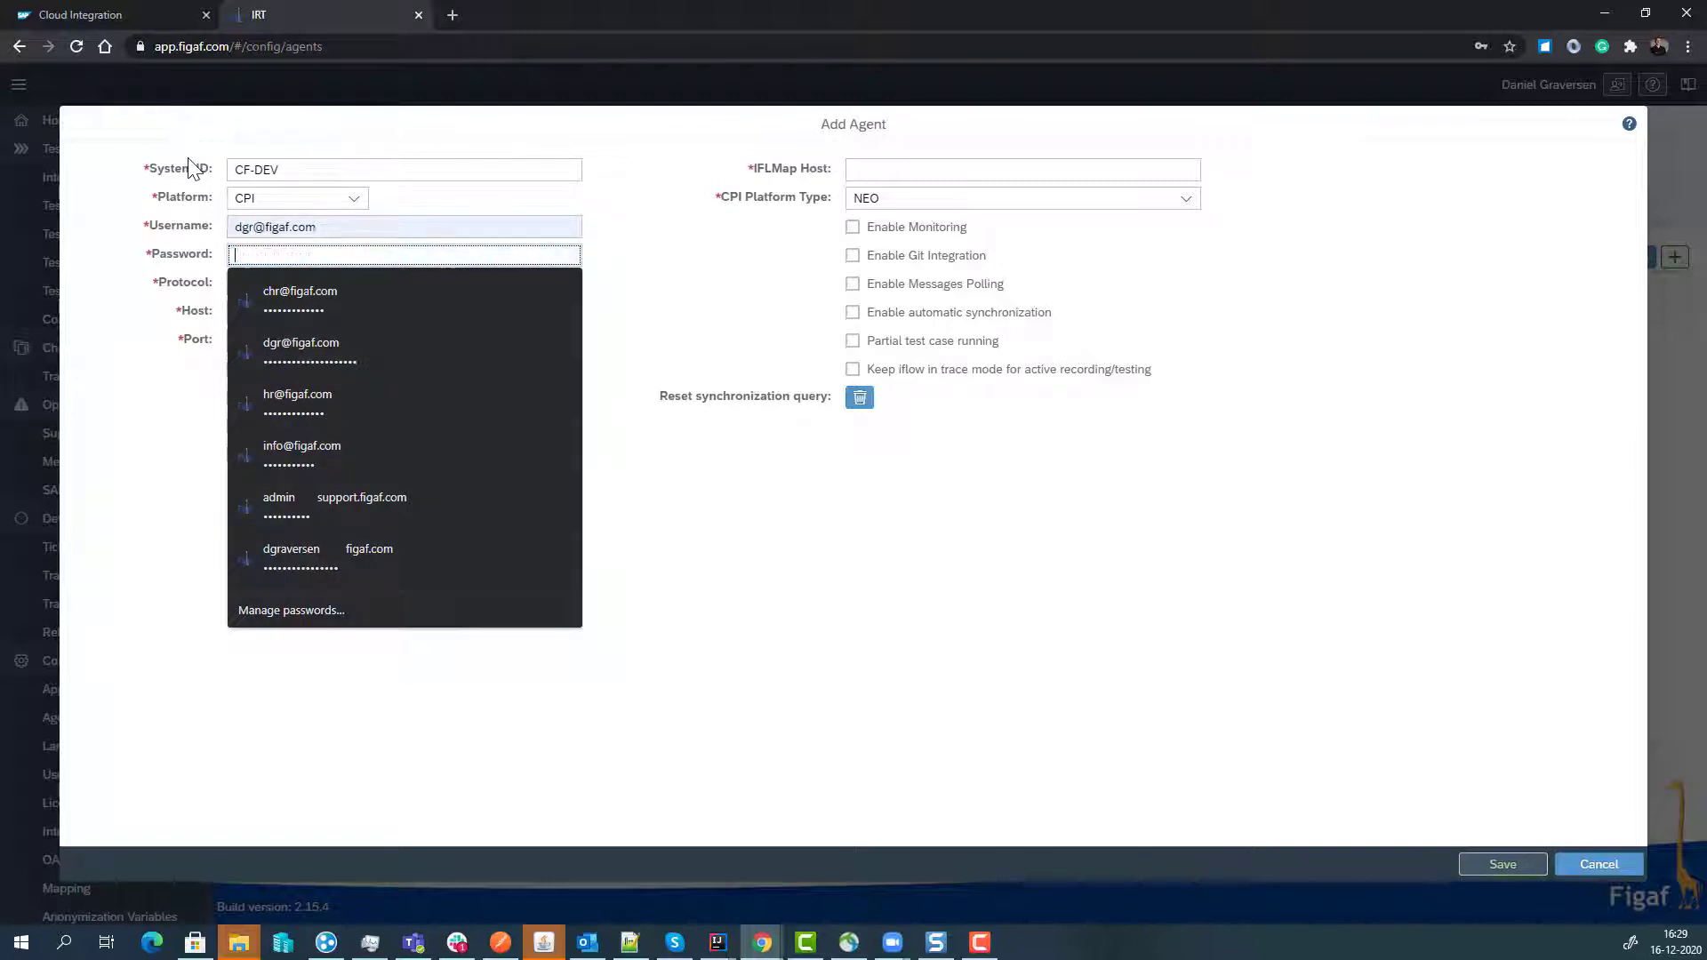
type("•••")
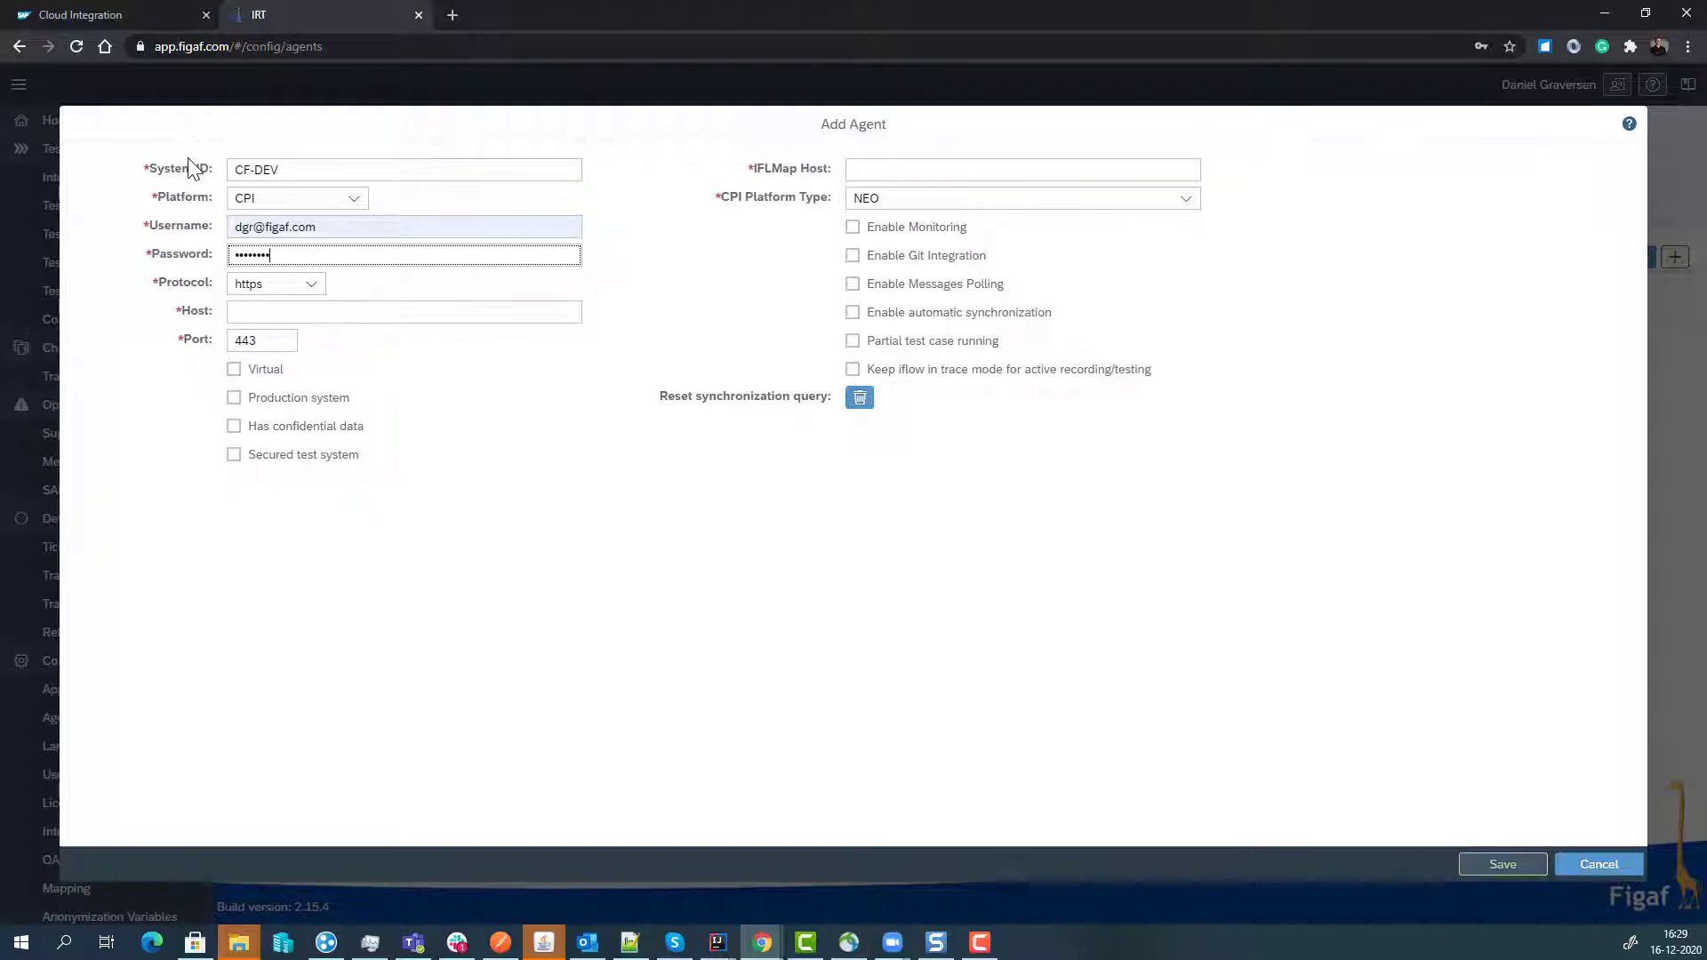
key("ctrl+a")
type("•")
key("Tab")
left_click(146, 25)
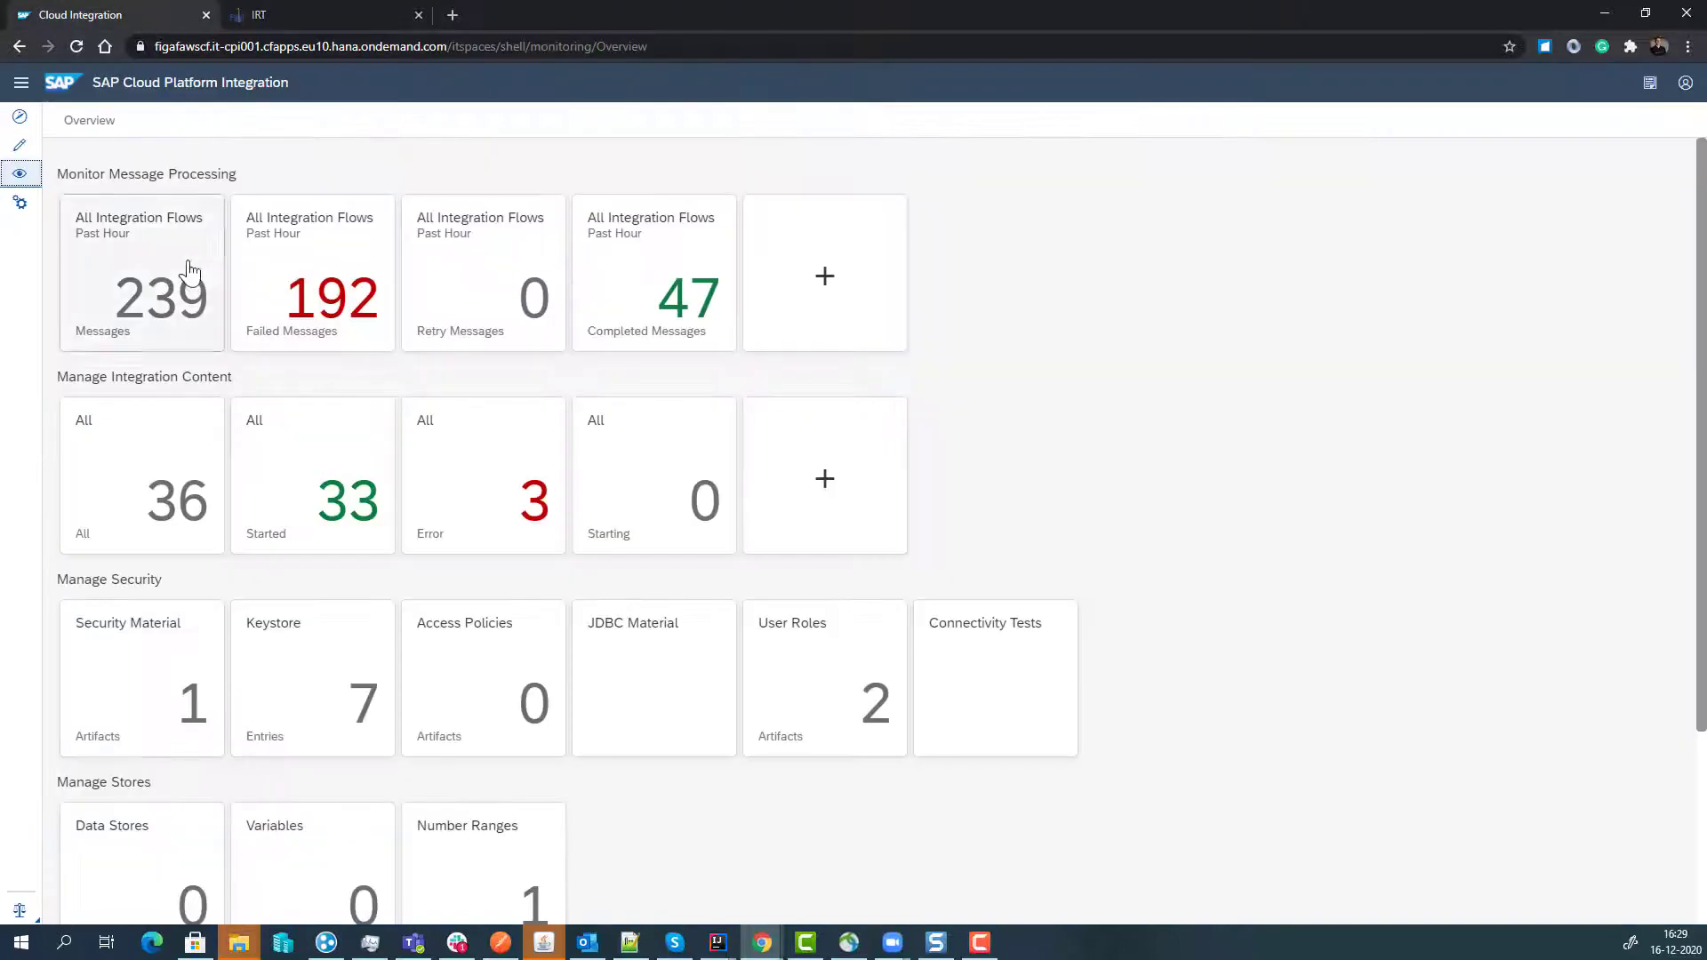
left_click_drag(434, 59, 166, 62)
key("ctrl+c")
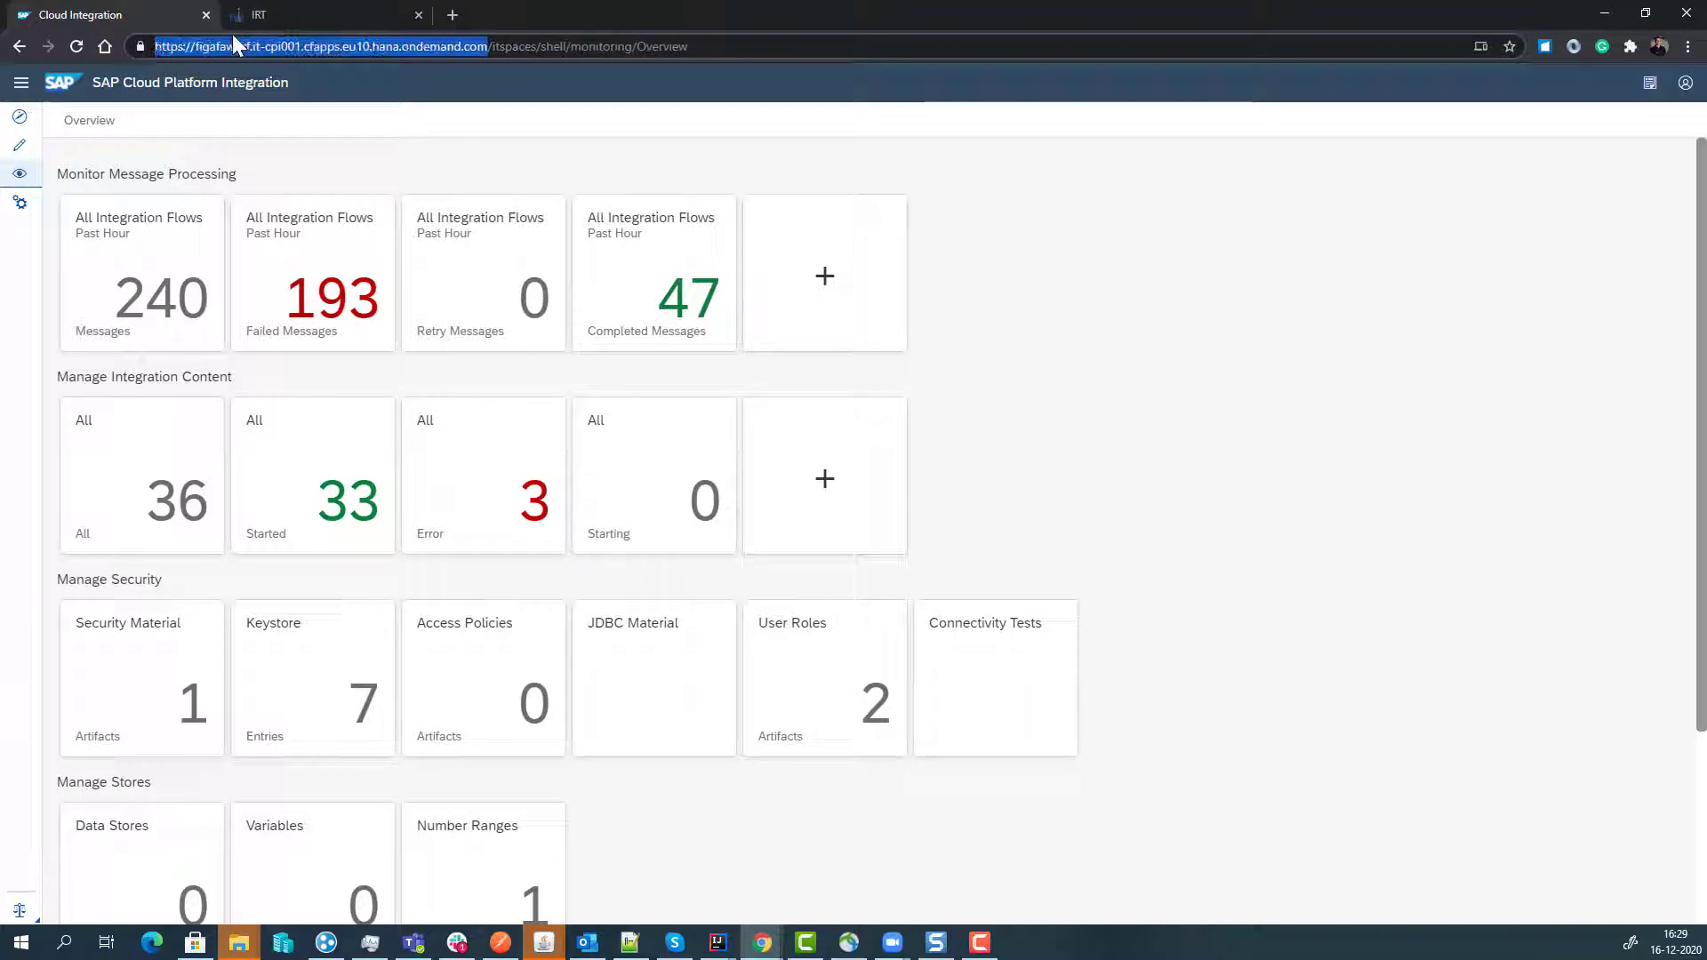
left_click(290, 23)
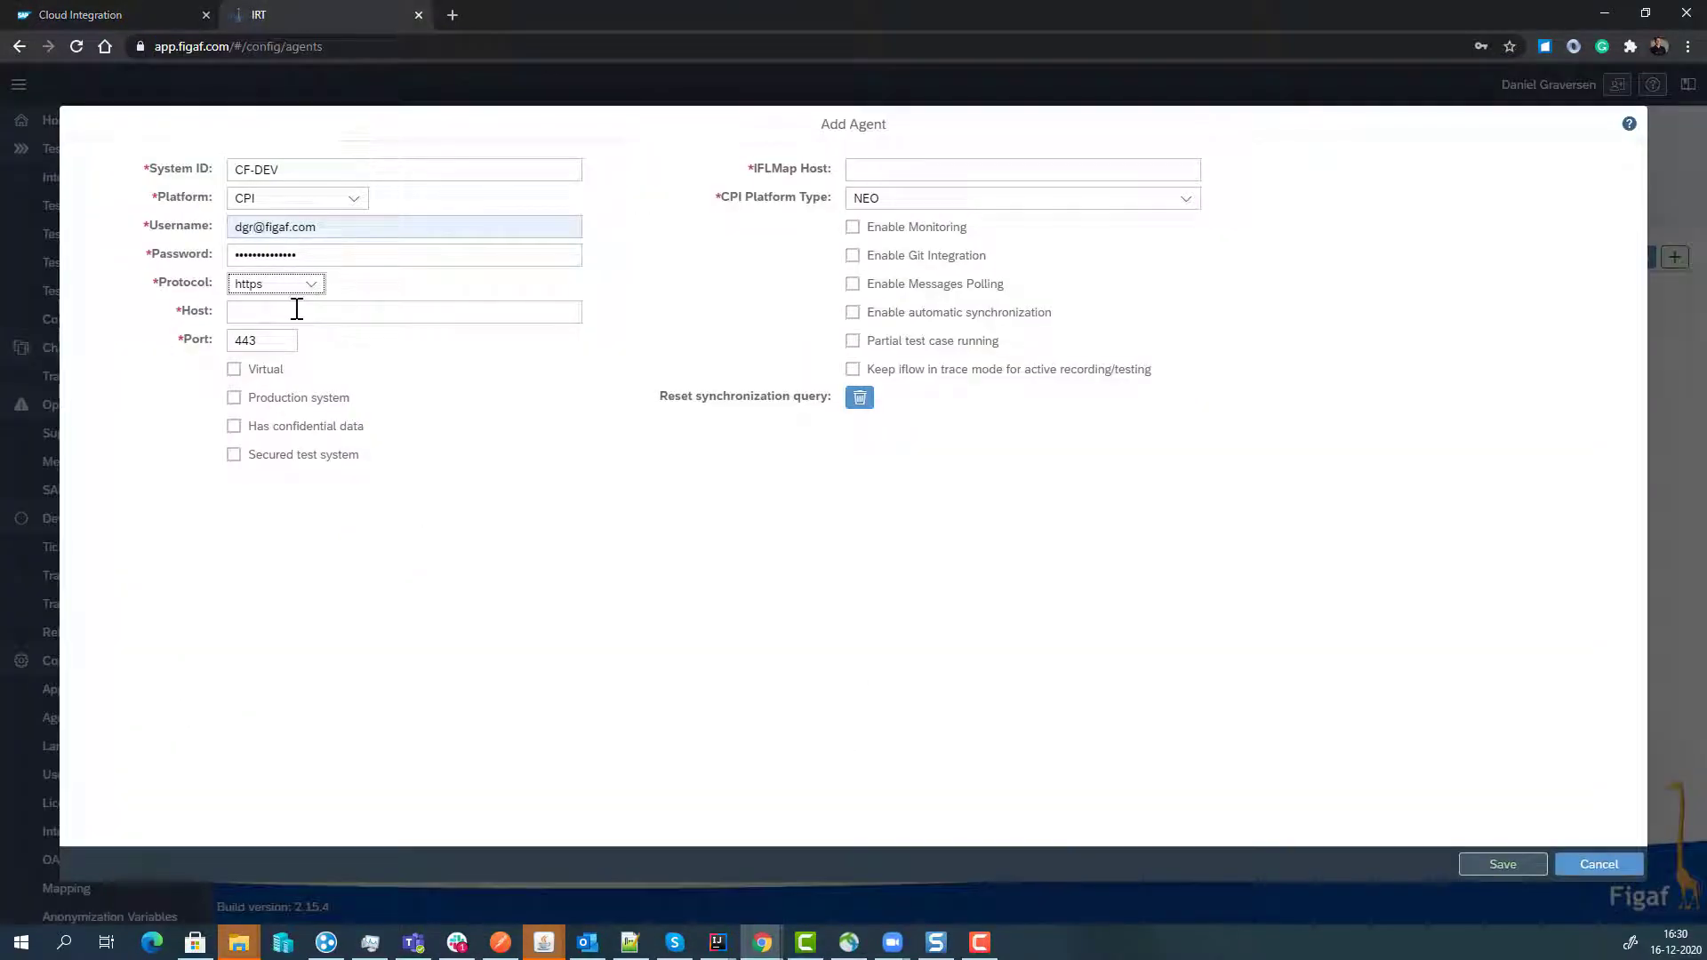
left_click(295, 311)
type("https://figafwscf.it-cpi001.cfapps.eu10.hana.ondemand.com/")
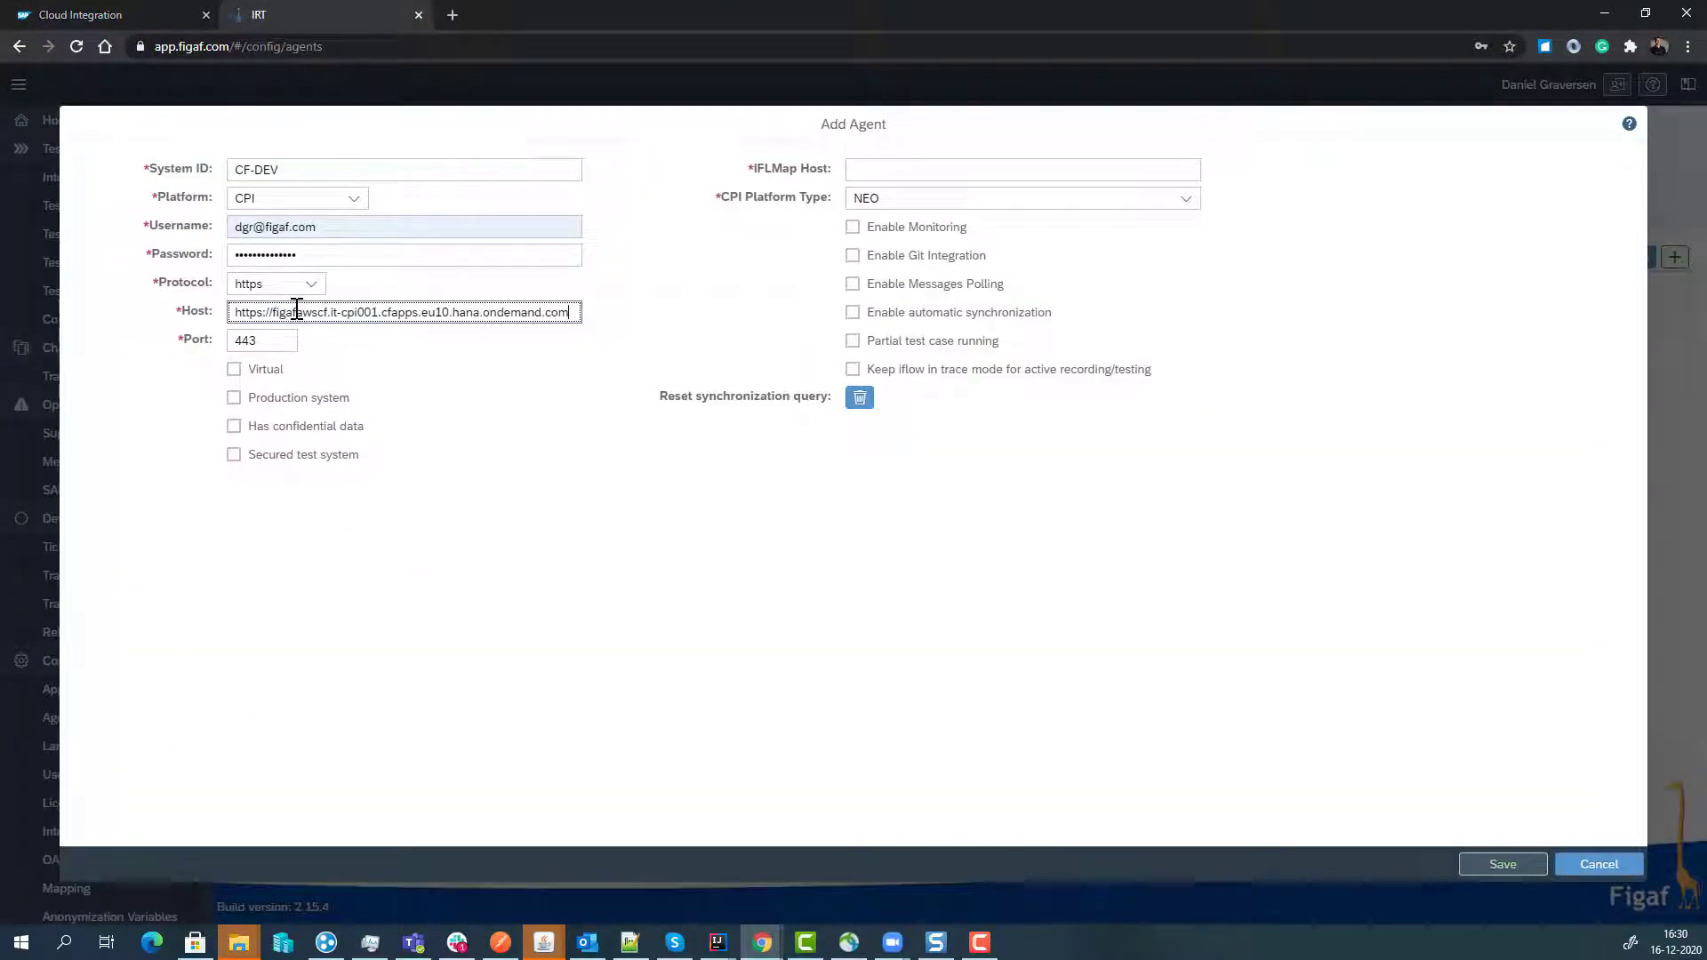
key("Home")
key("Delete")
key("Delete")
key("Delete")
key("Delete")
key("Delete")
key("Delete")
key("Delete")
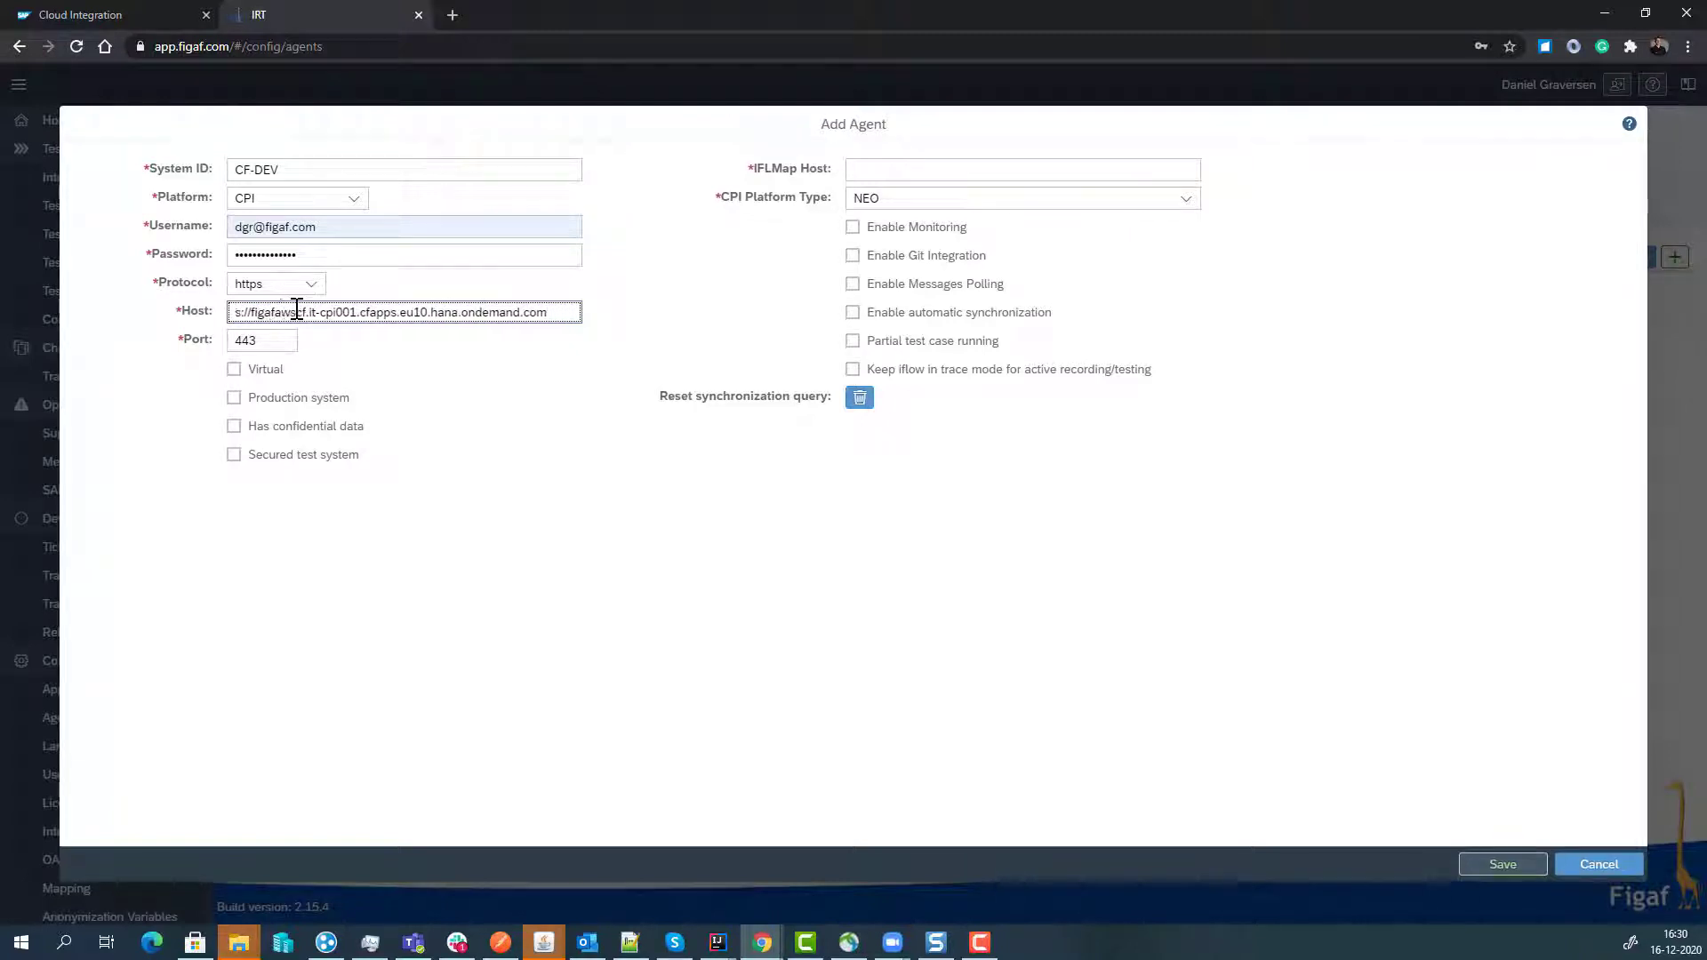
key("Delete")
- Paste the full tenant URL into the IFLMap Host field
left_click(869, 172)
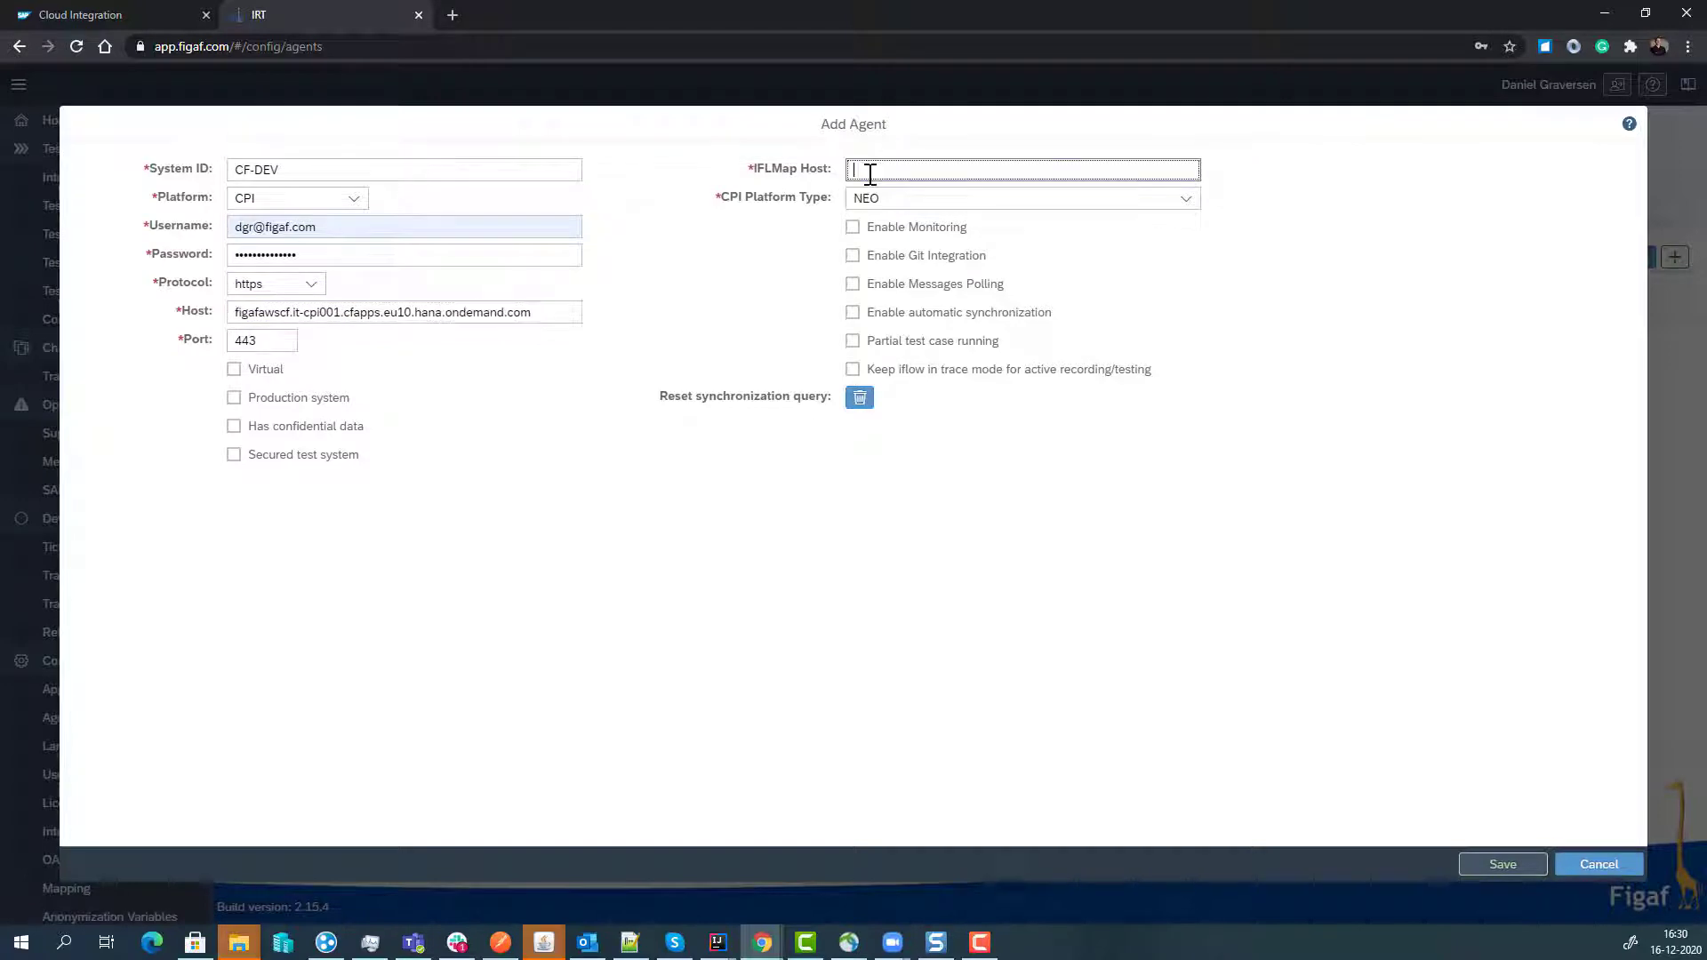
key("ctrl+v")
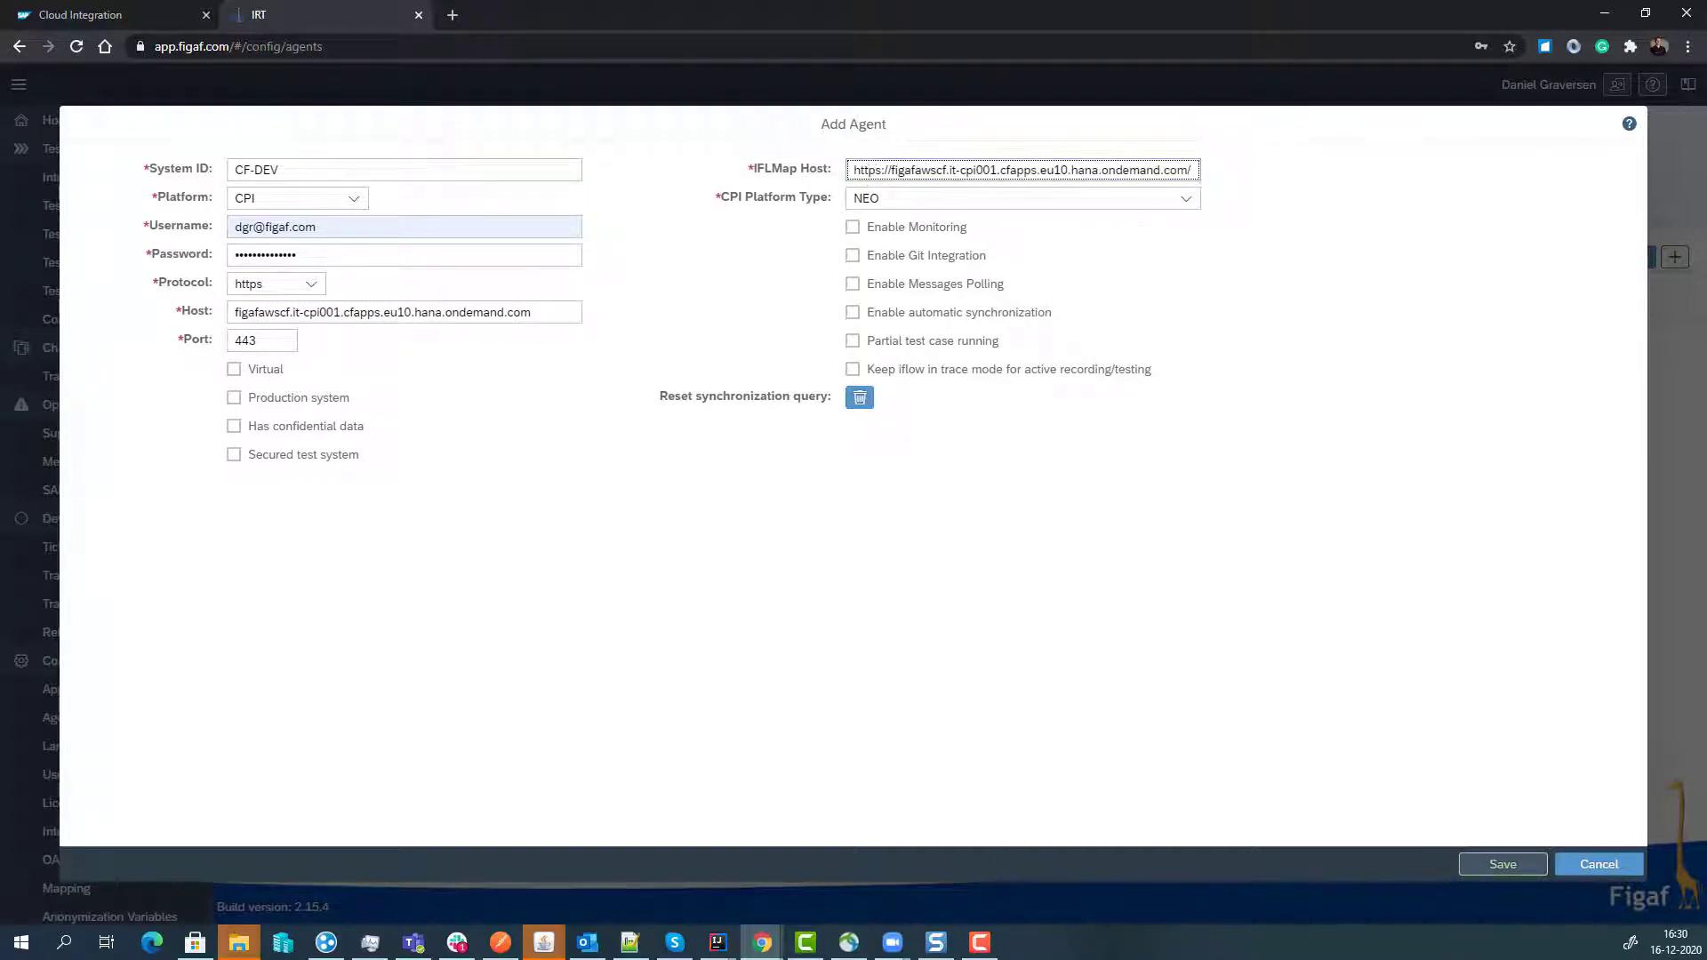
left_click(89, 14)
- Replace IFLMap Host with the runtime host copied from the LanguageDetection Uiveri5 endpoint URL
left_click(152, 447)
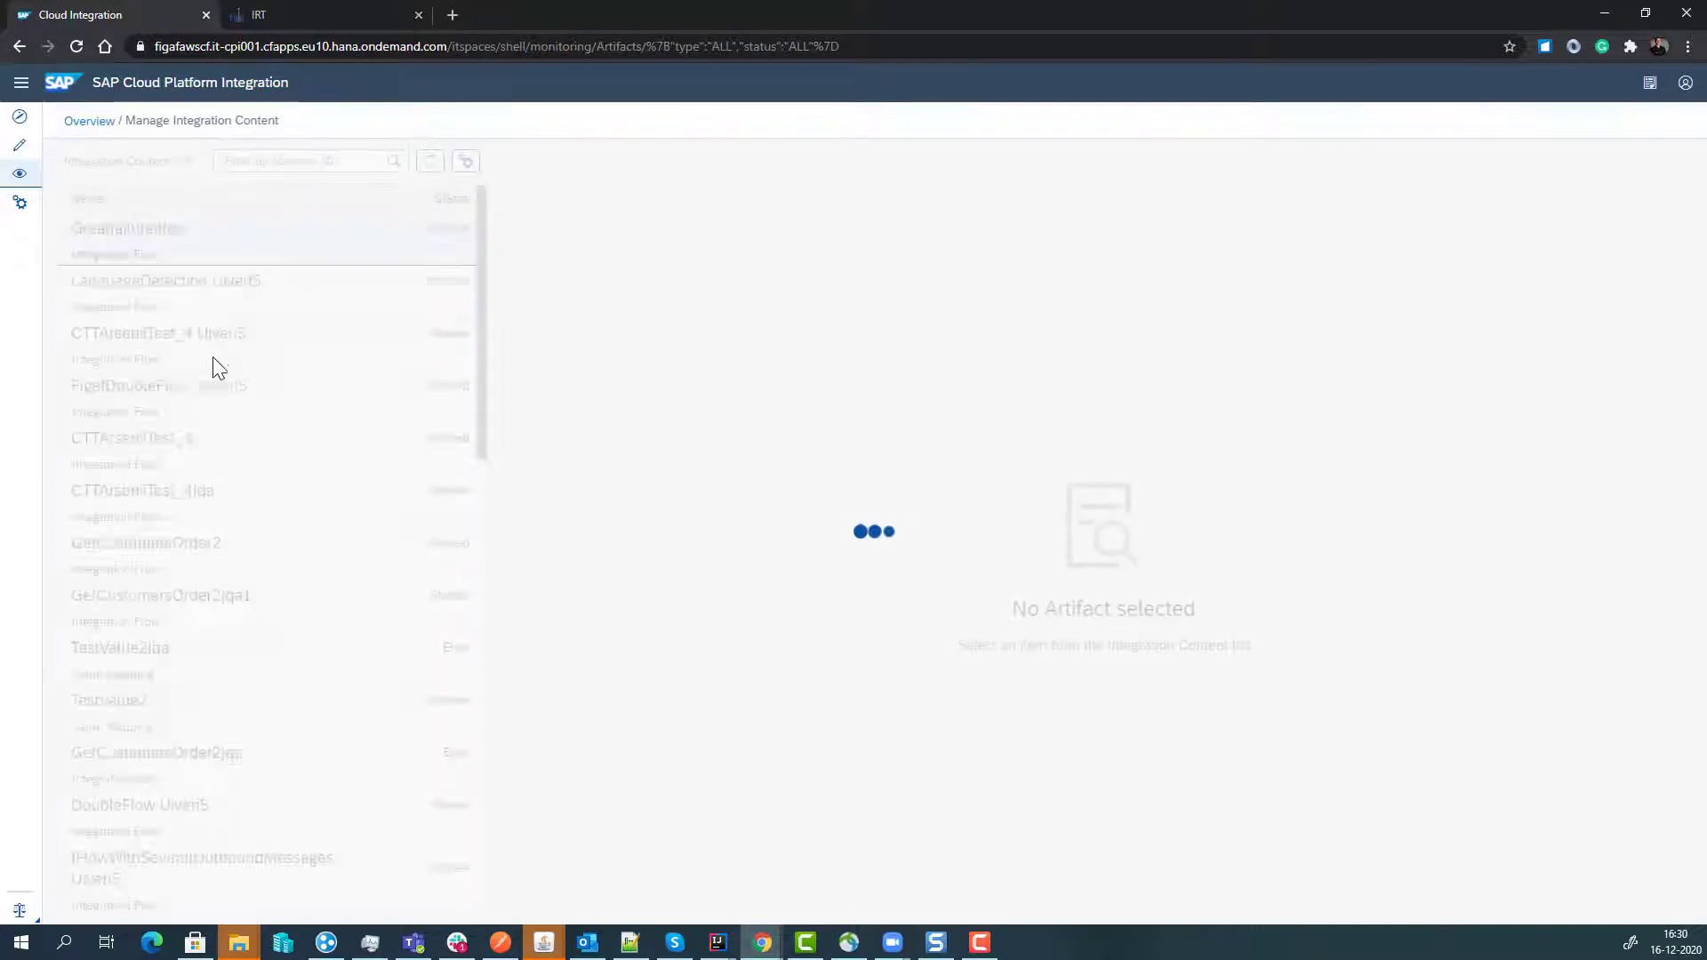
left_click(213, 311)
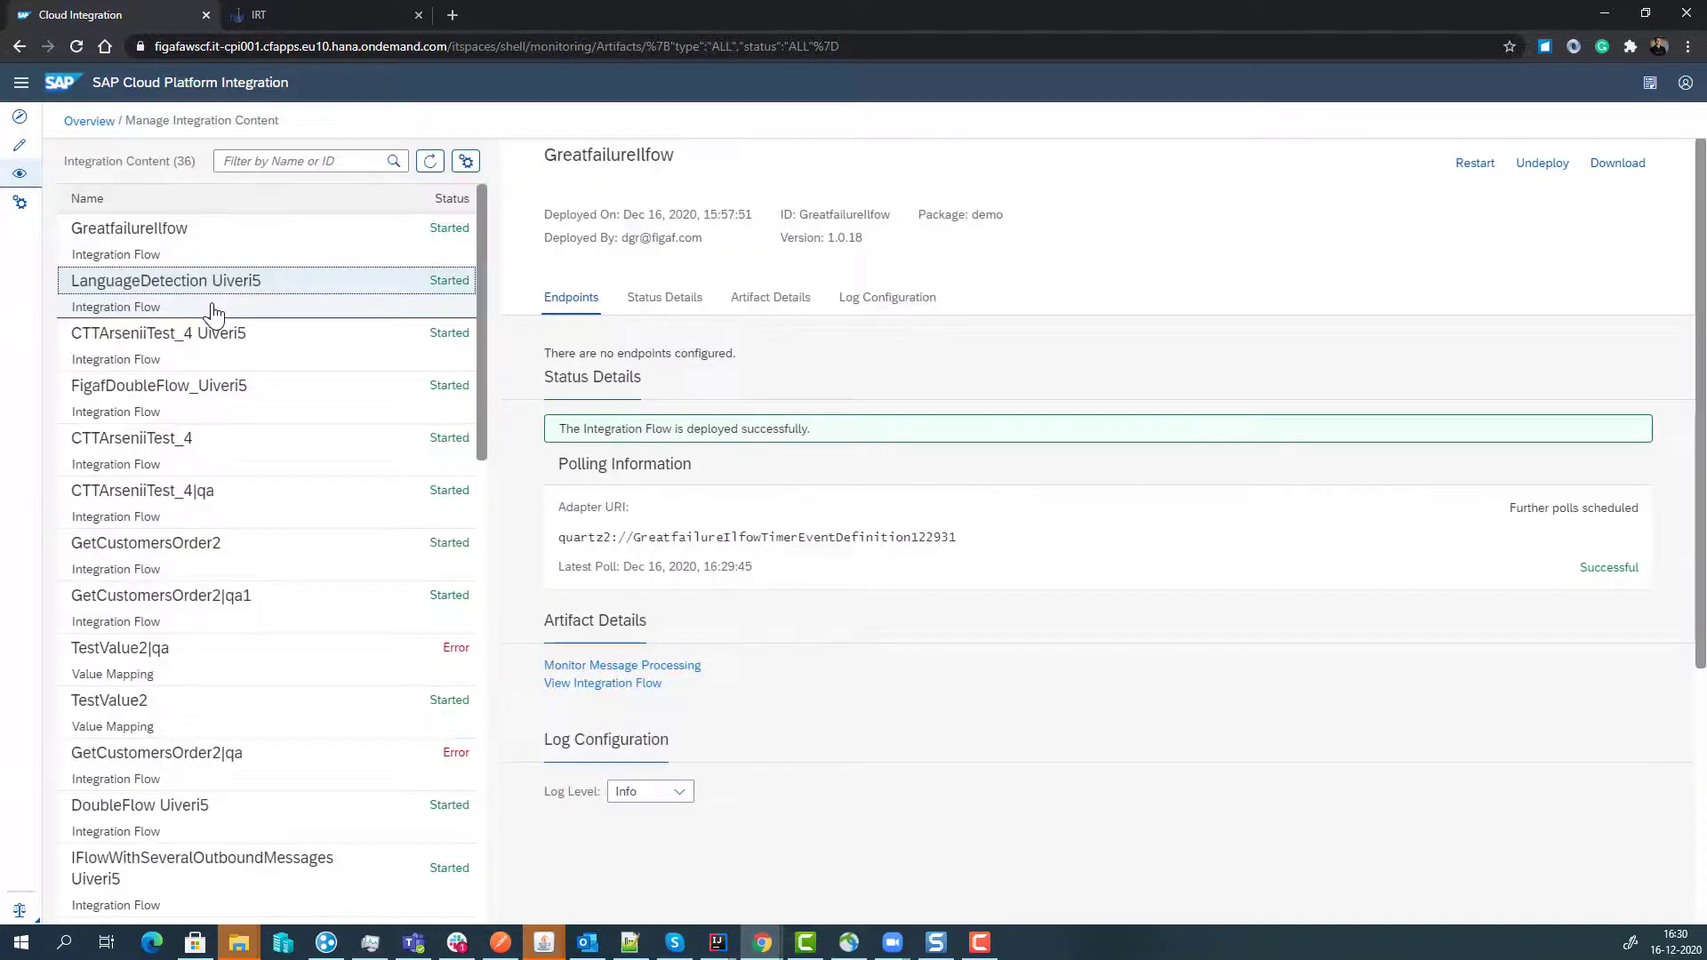
left_click_drag(1013, 350, 610, 352)
key("ctrl+c")
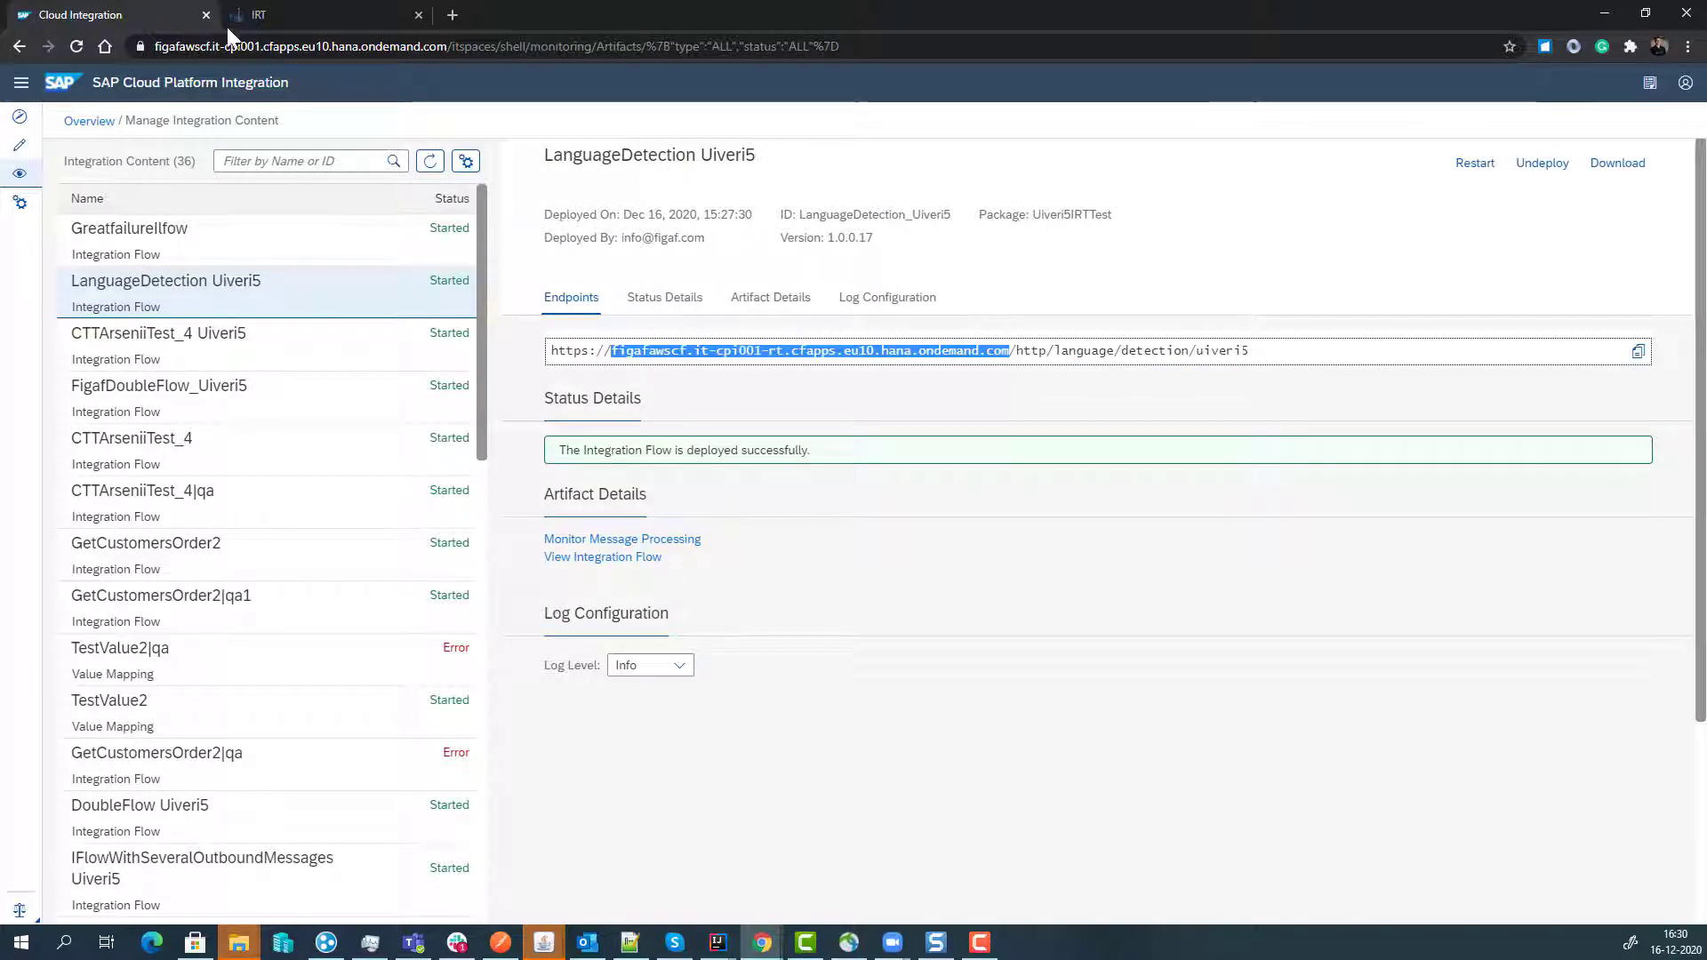
left_click(258, 16)
left_click(932, 170)
key("ctrl+a")
key("ctrl+v")
left_click(944, 200)
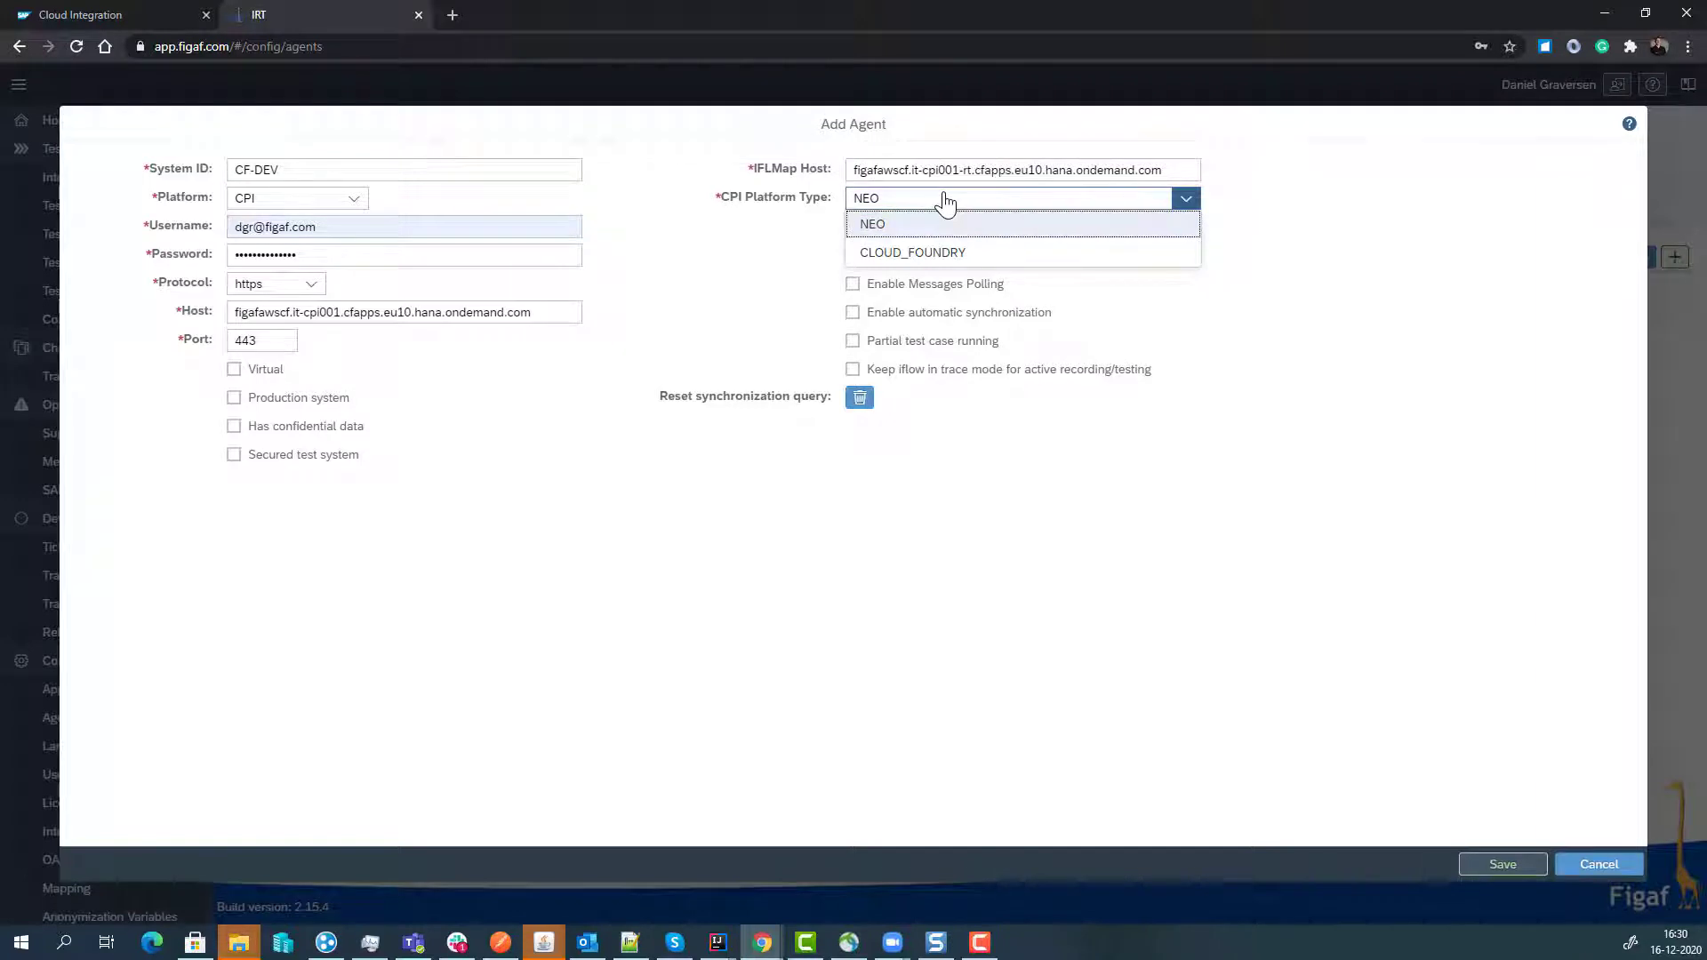
- Set platform type CLOUD_FOUNDRY, enter the IFlow client id and secret, enable monitoring, and save
left_click(932, 253)
left_click(906, 228)
left_click(907, 256)
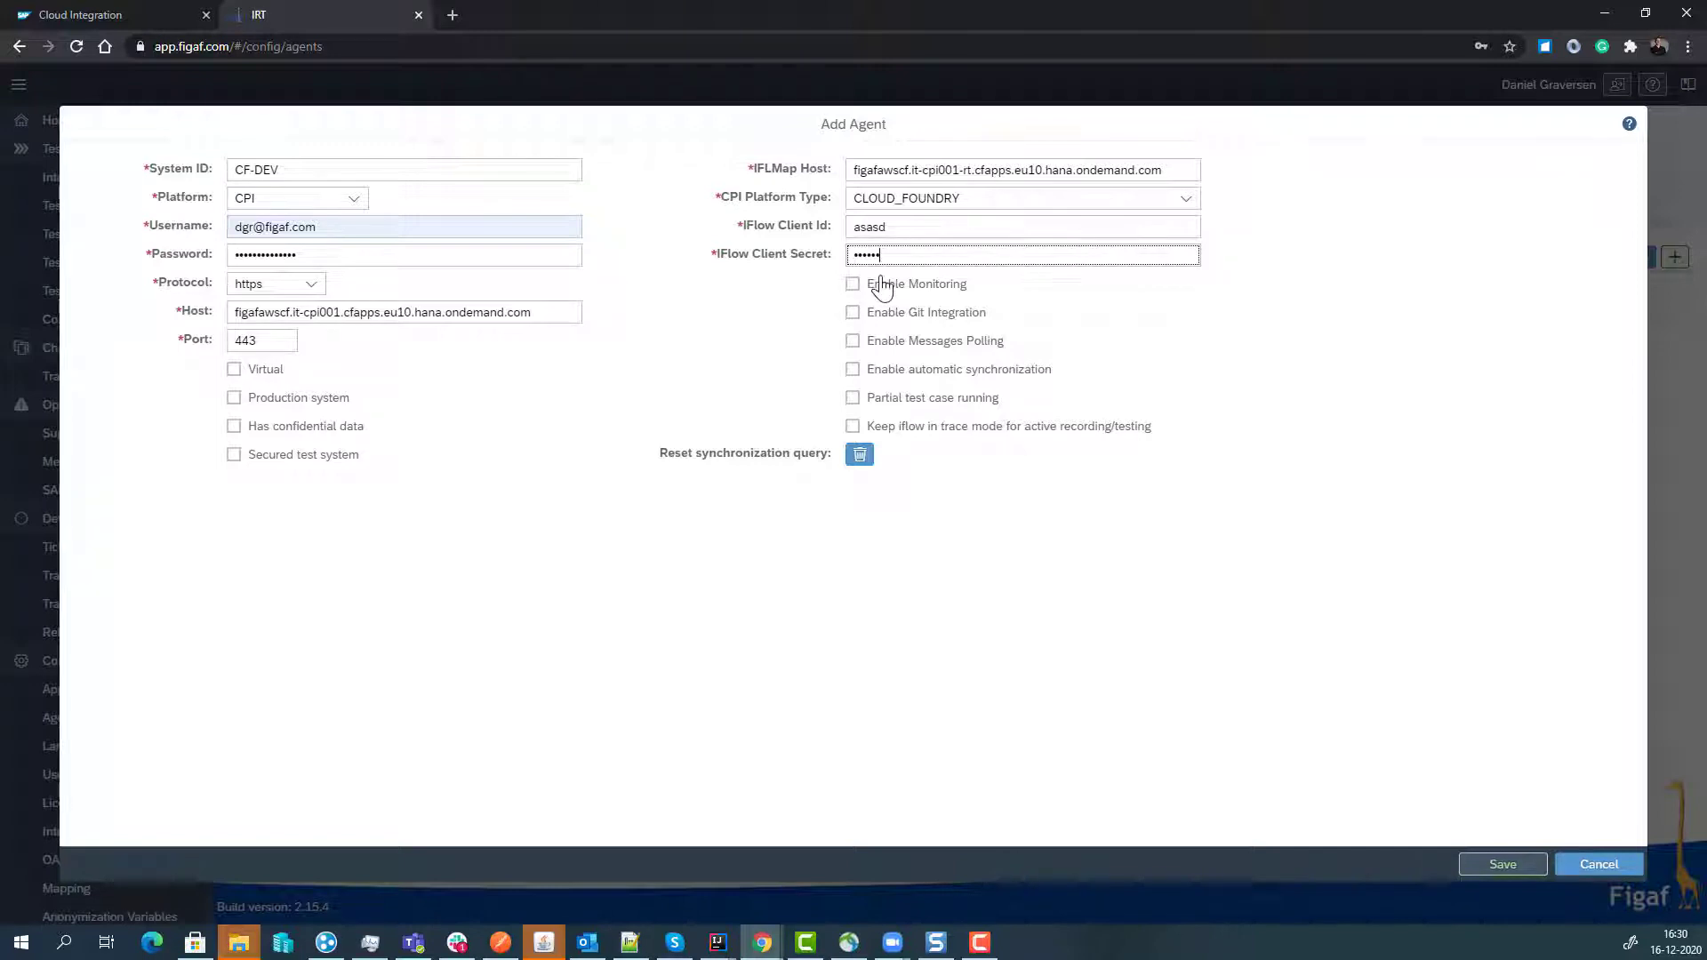
left_click(854, 285)
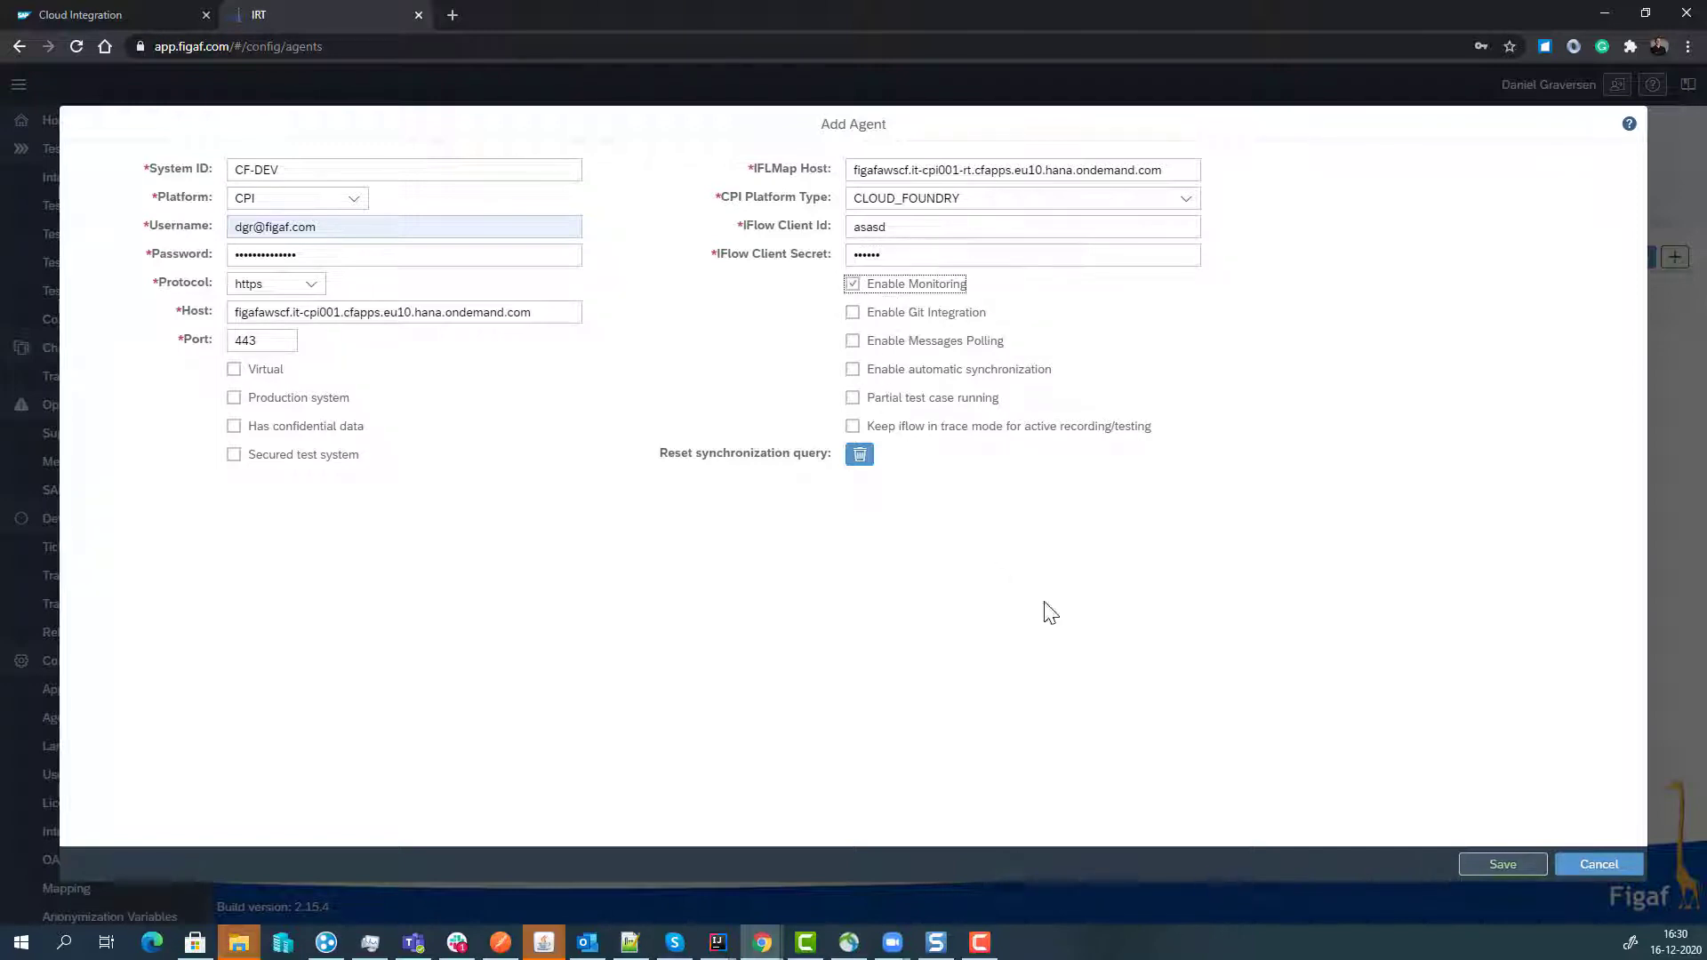
left_click(1489, 870)
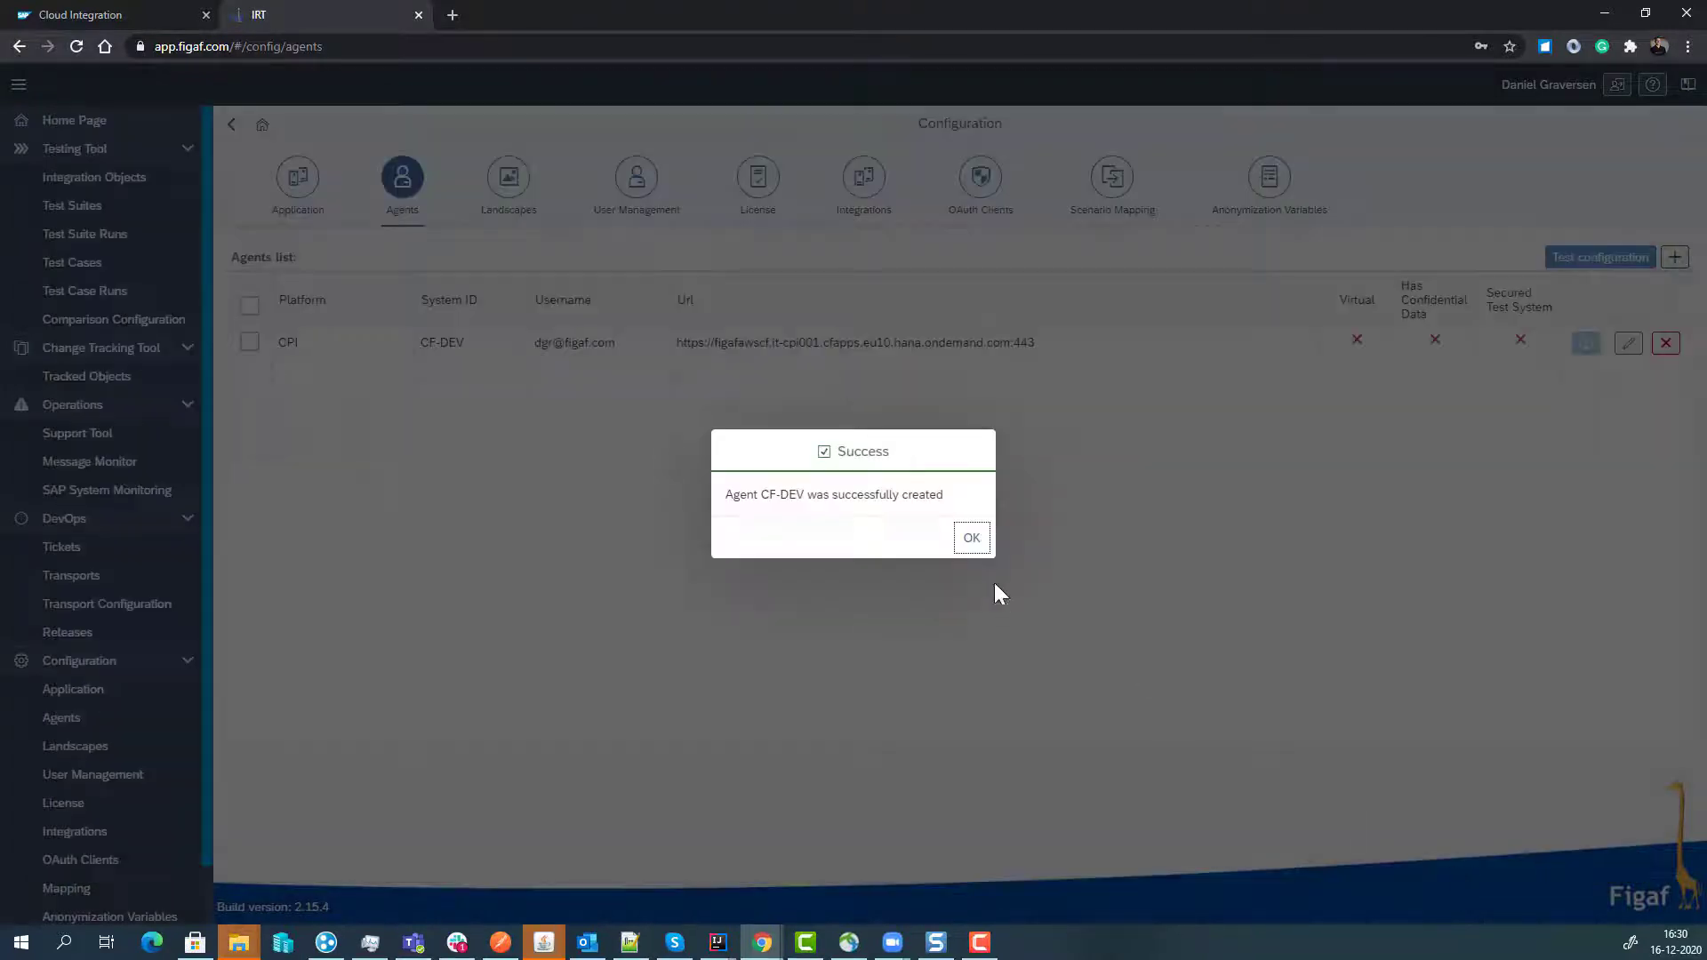
- Select the CF-DEV agent and run Test configuration on its connection settings
left_click(971, 538)
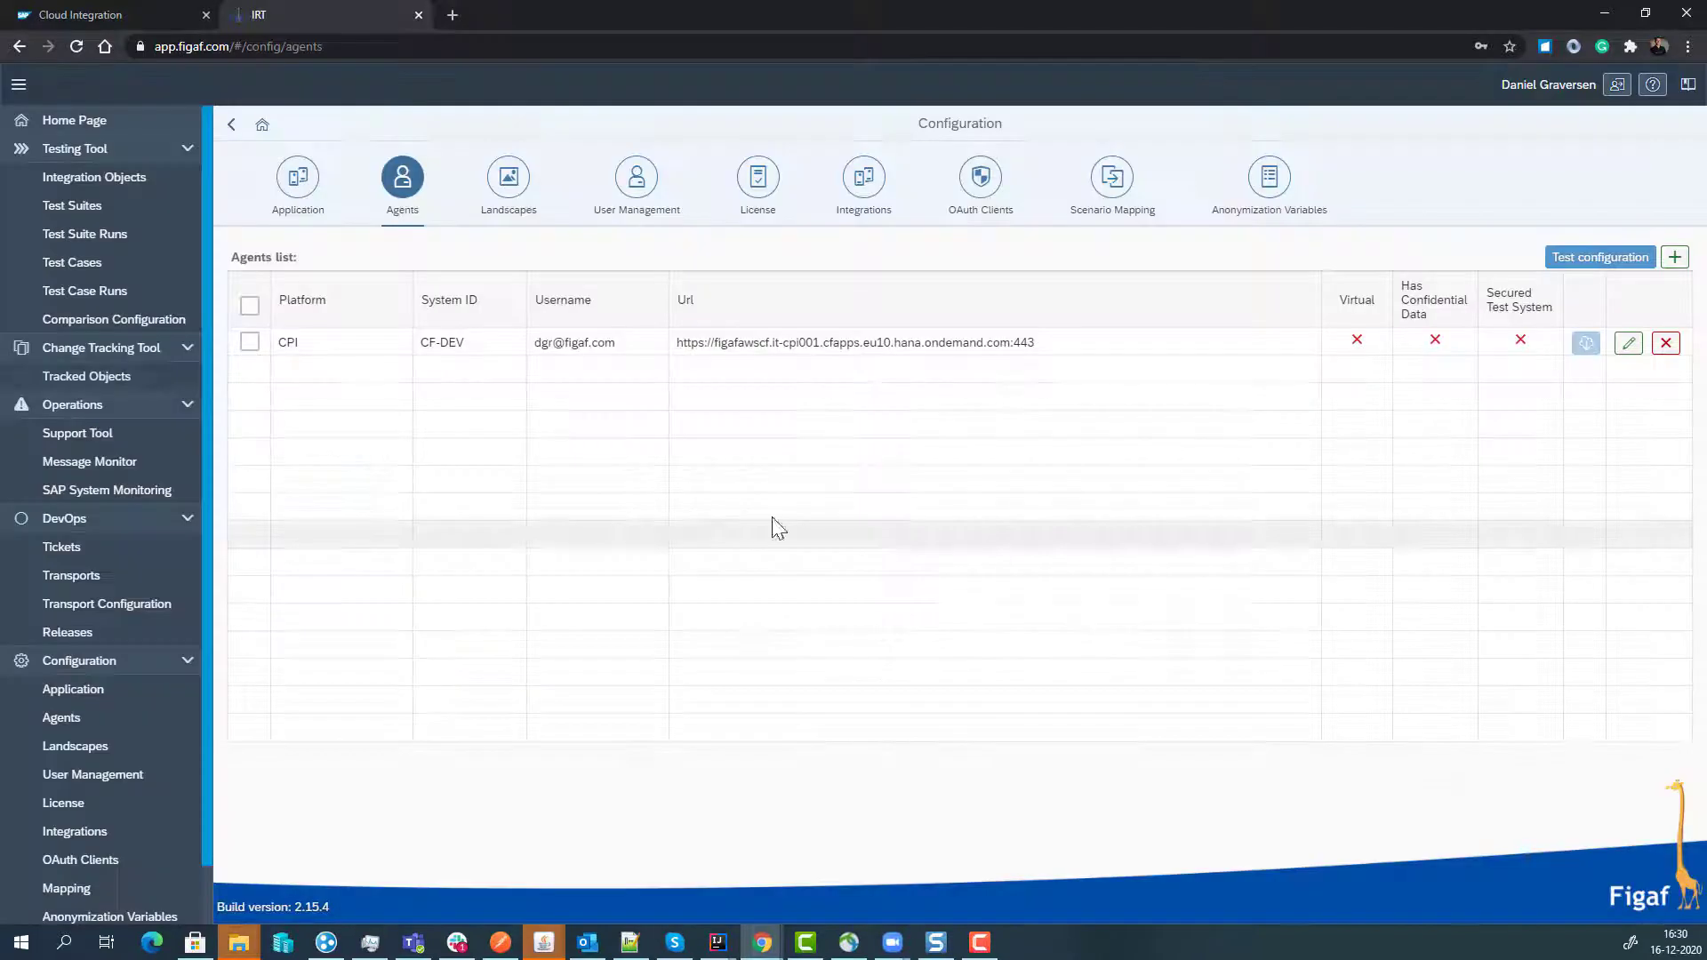
left_click(247, 342)
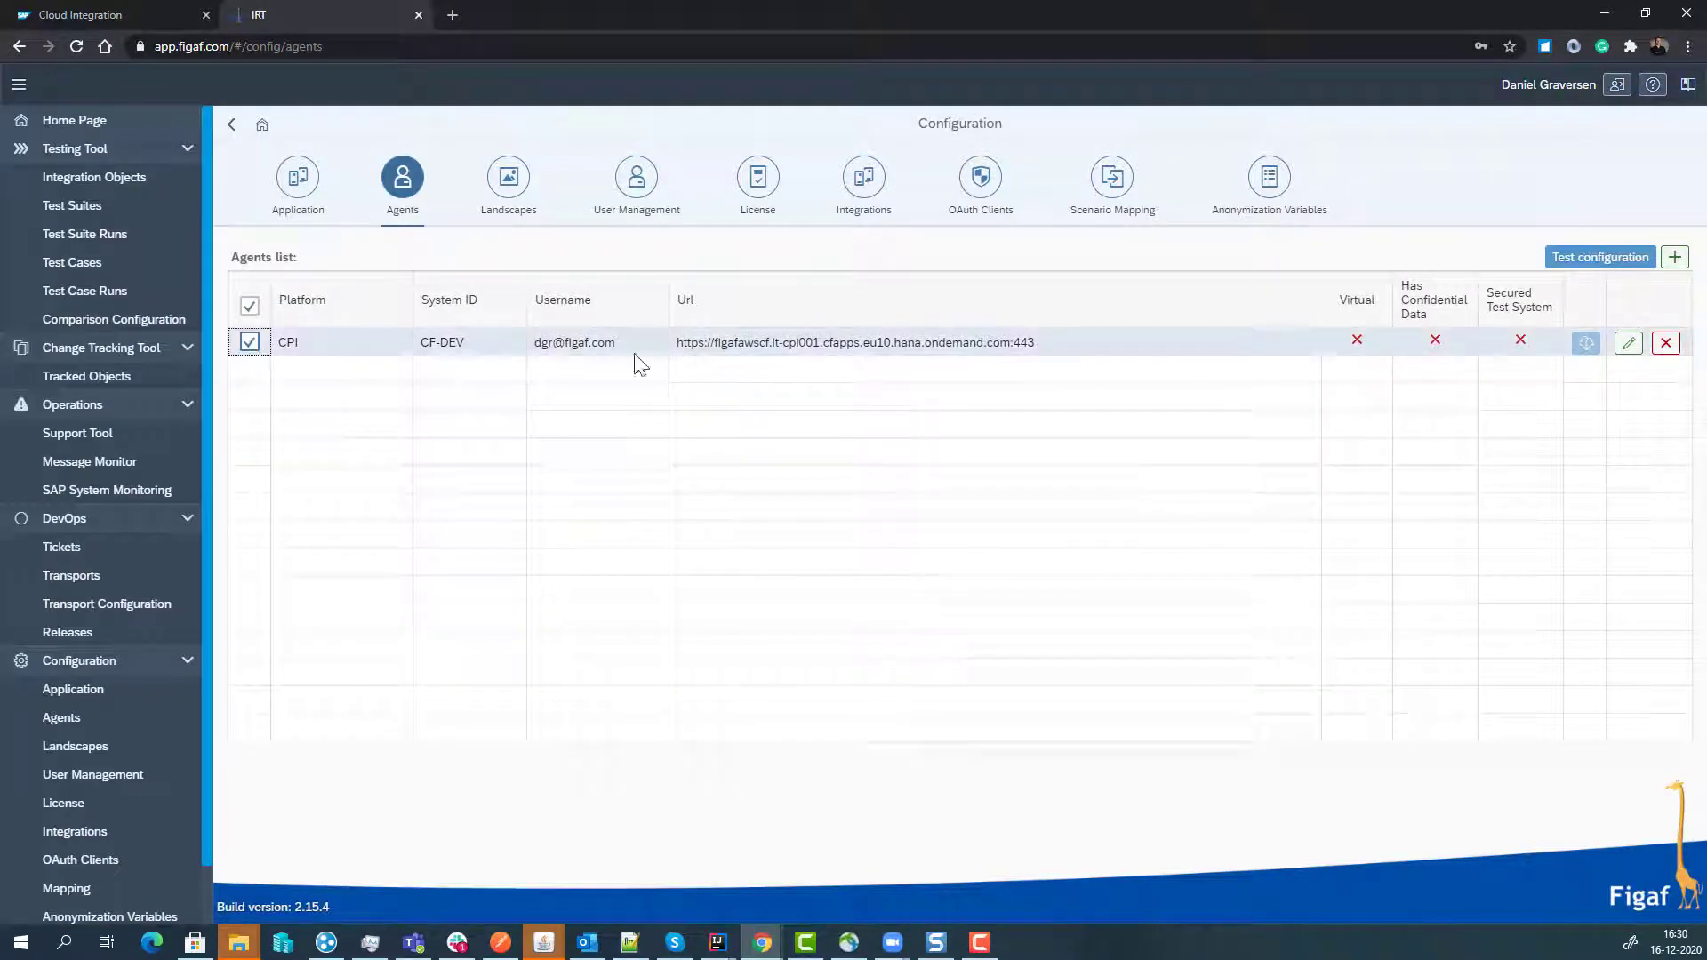
left_click(1600, 257)
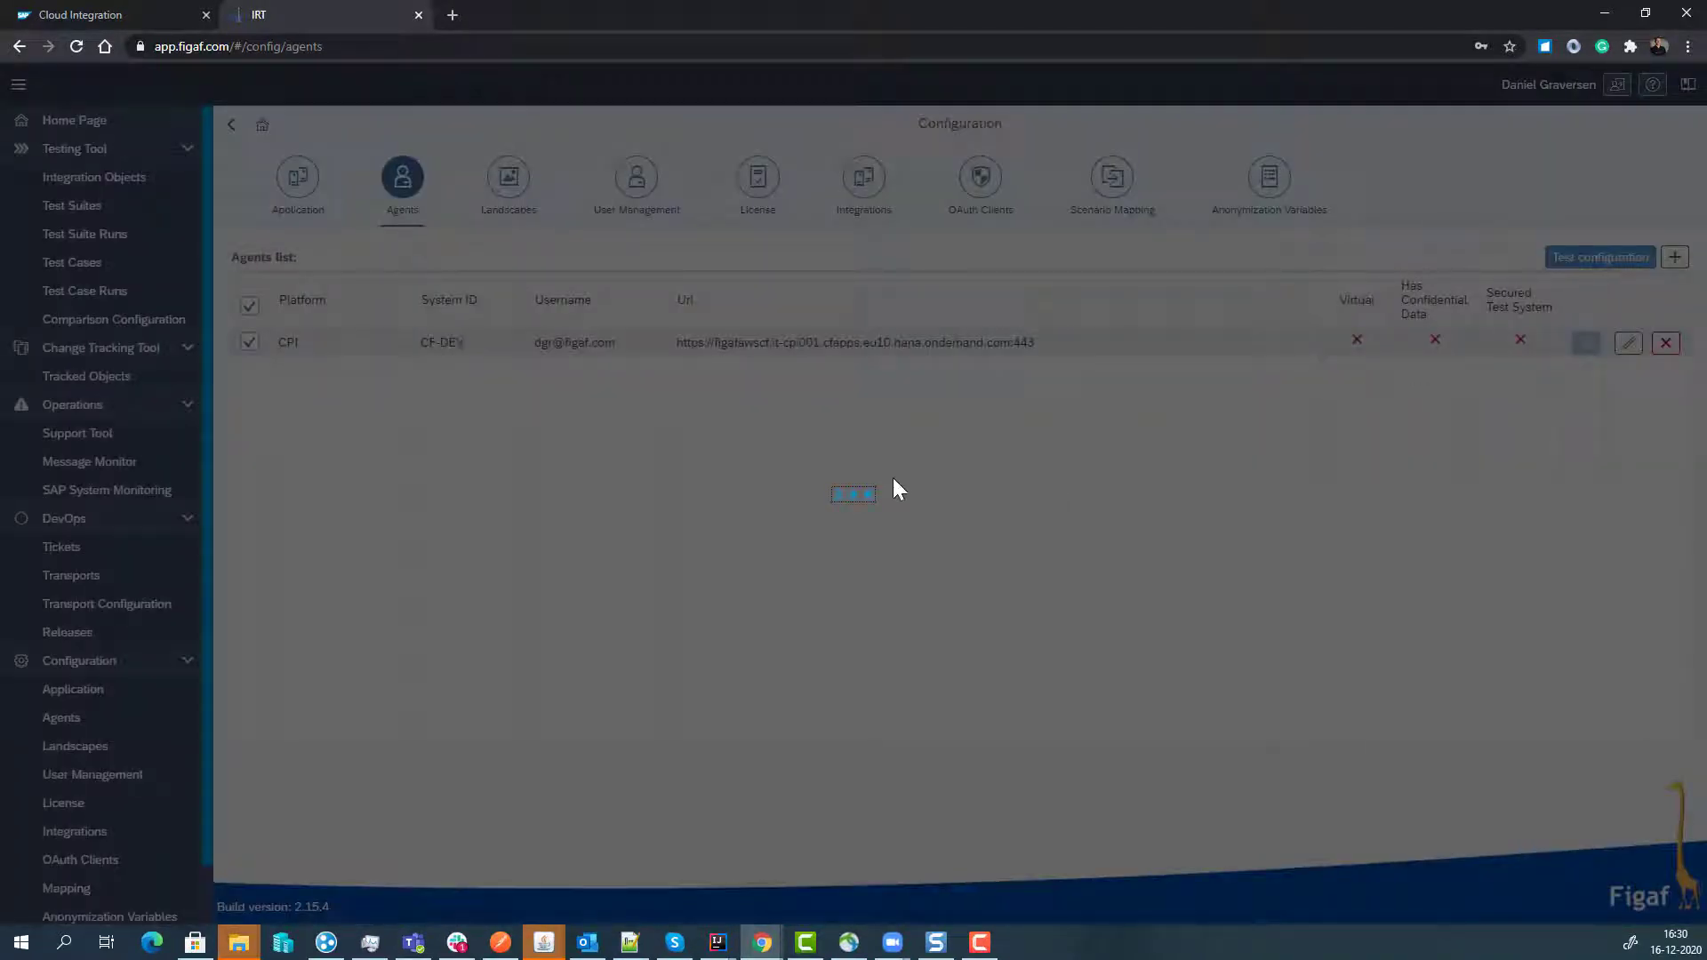
left_click(961, 576)
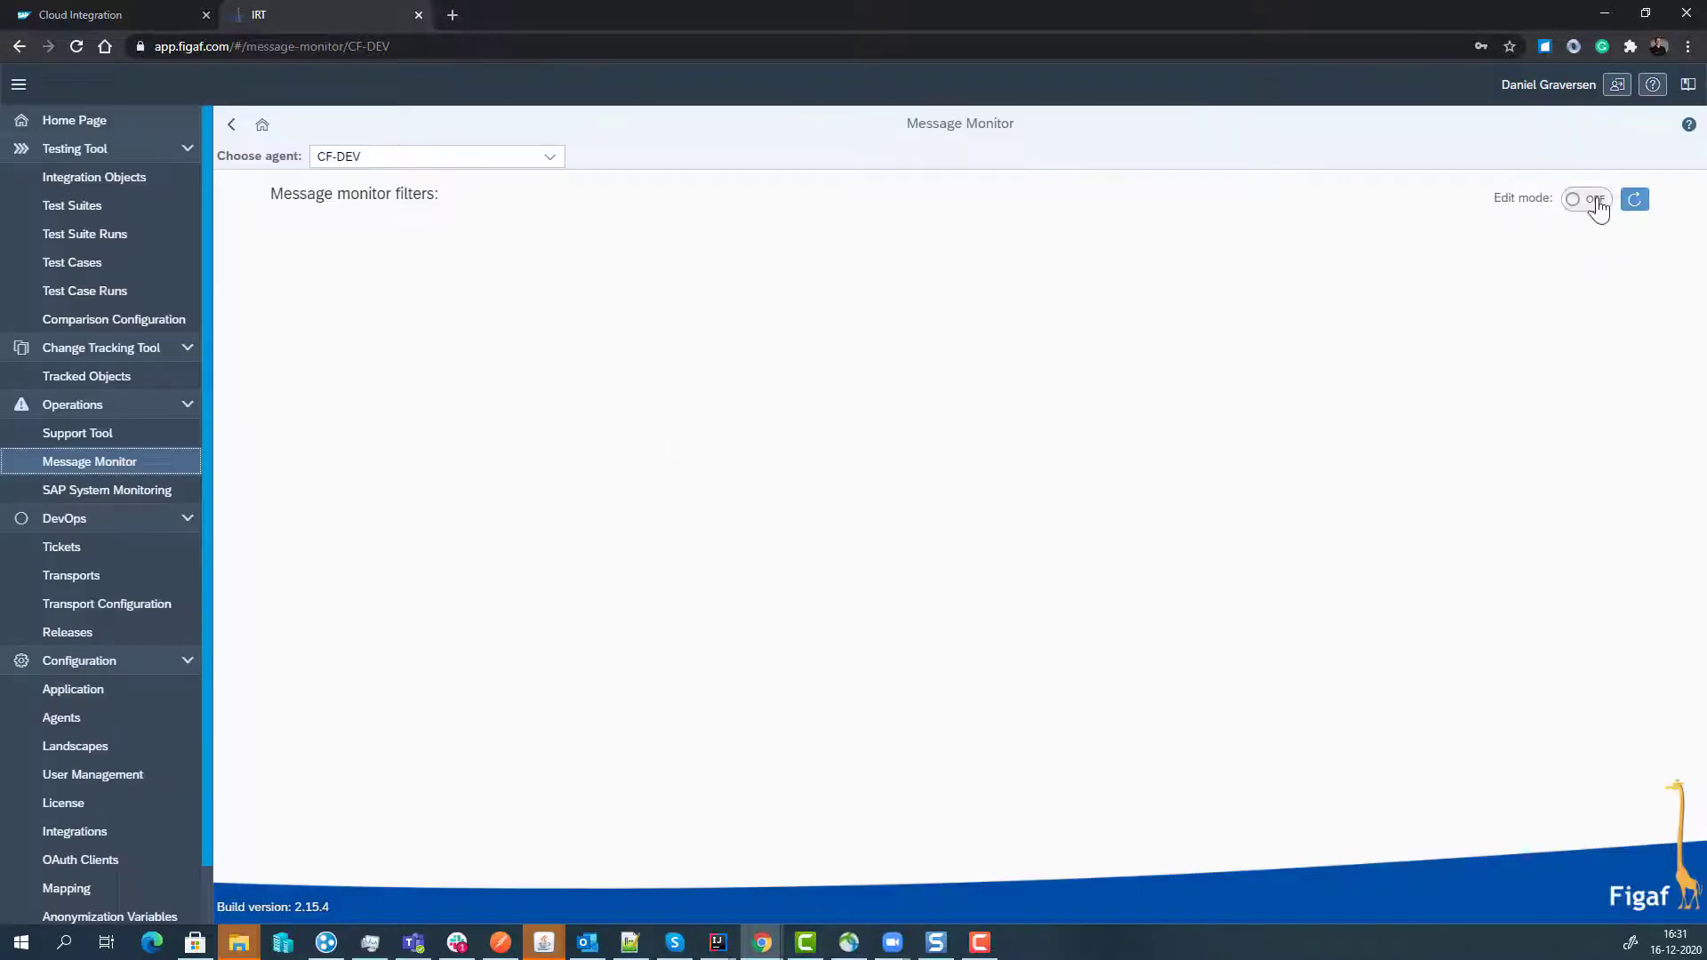
- In Edit mode, start a message monitor filter named failingIflow for the Past Hour
left_click(1587, 199)
left_click(1433, 202)
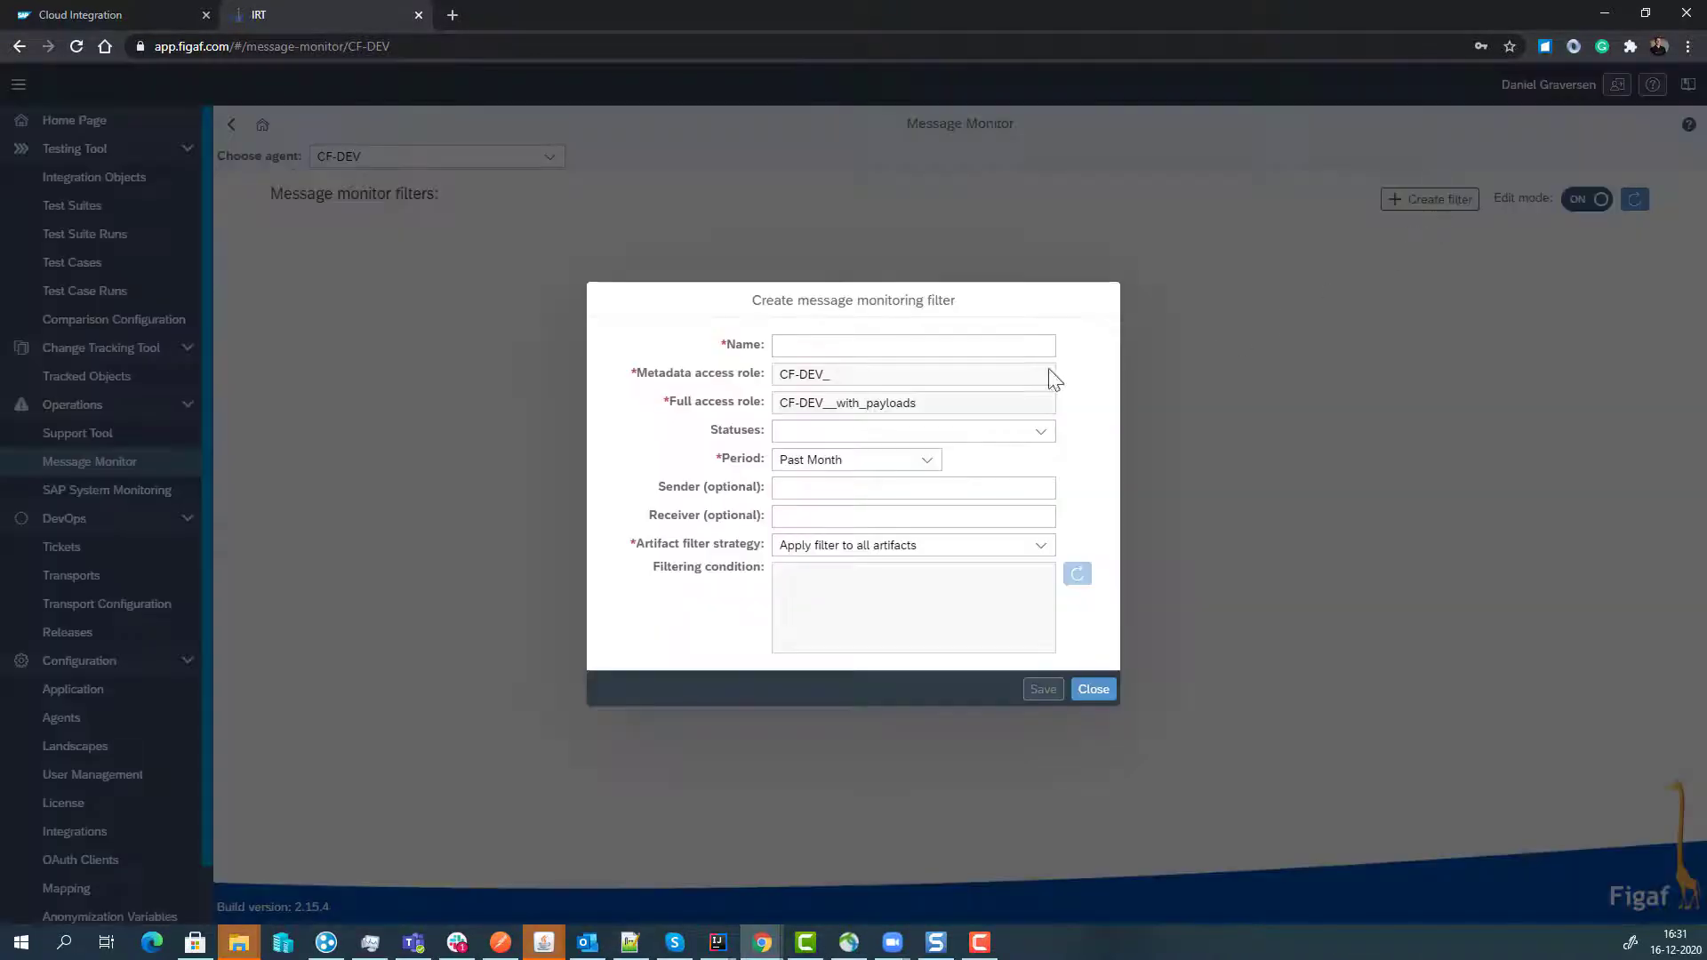
left_click(882, 352)
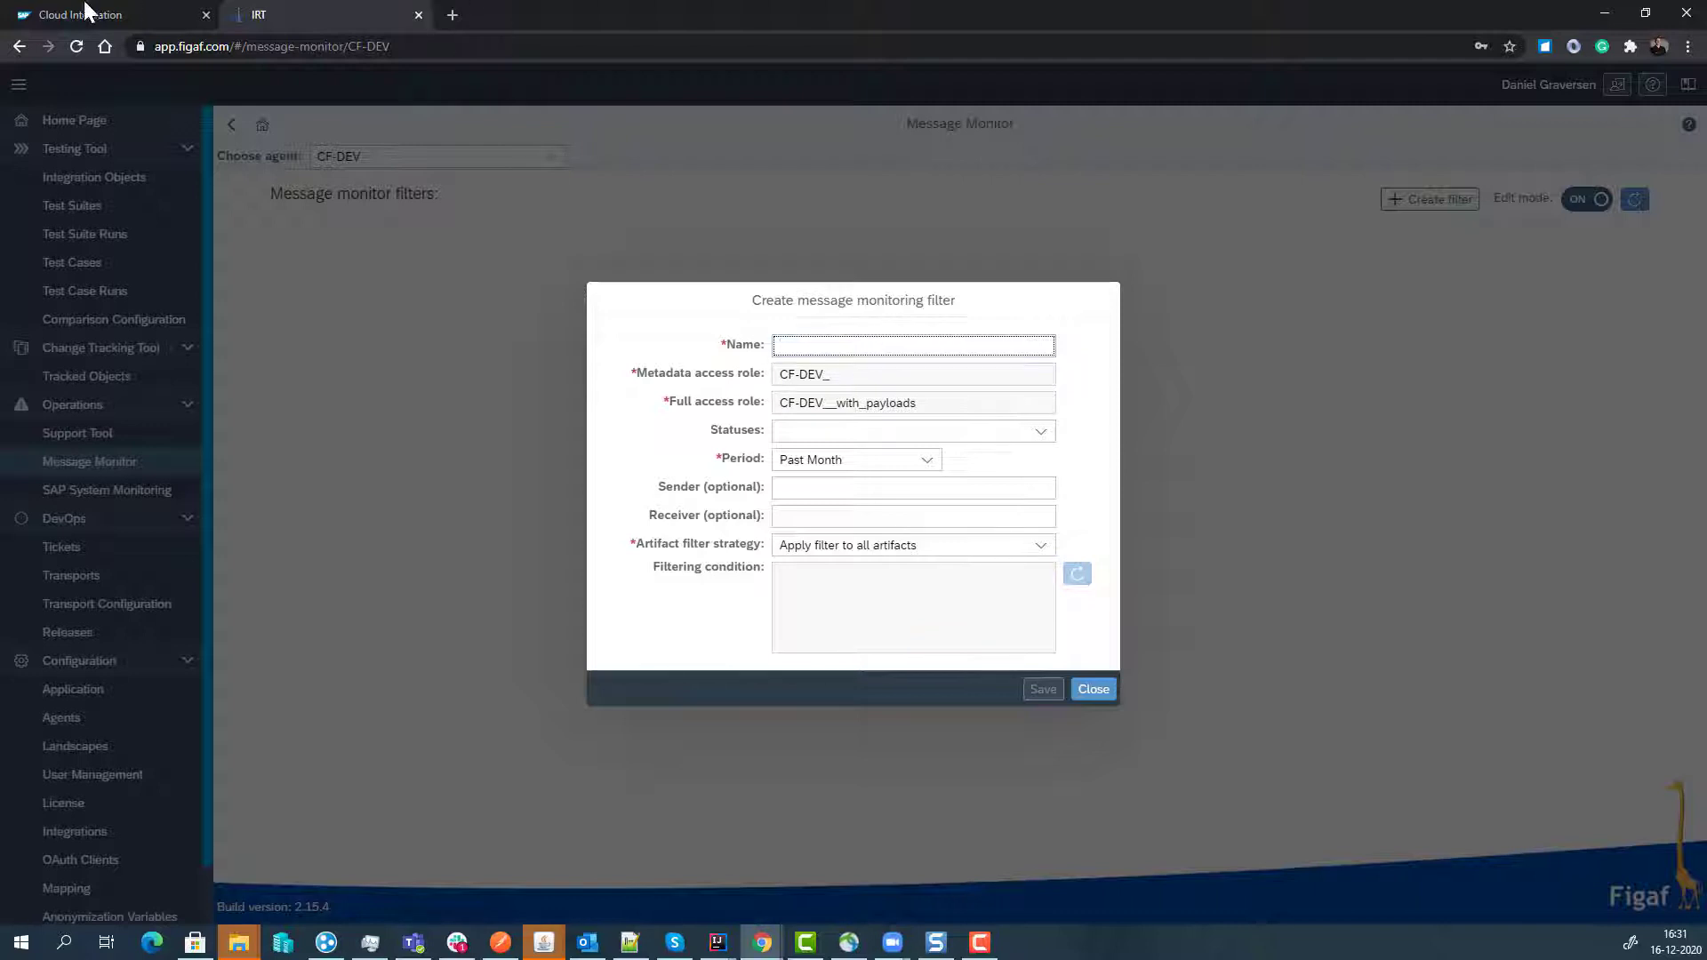
type("fai")
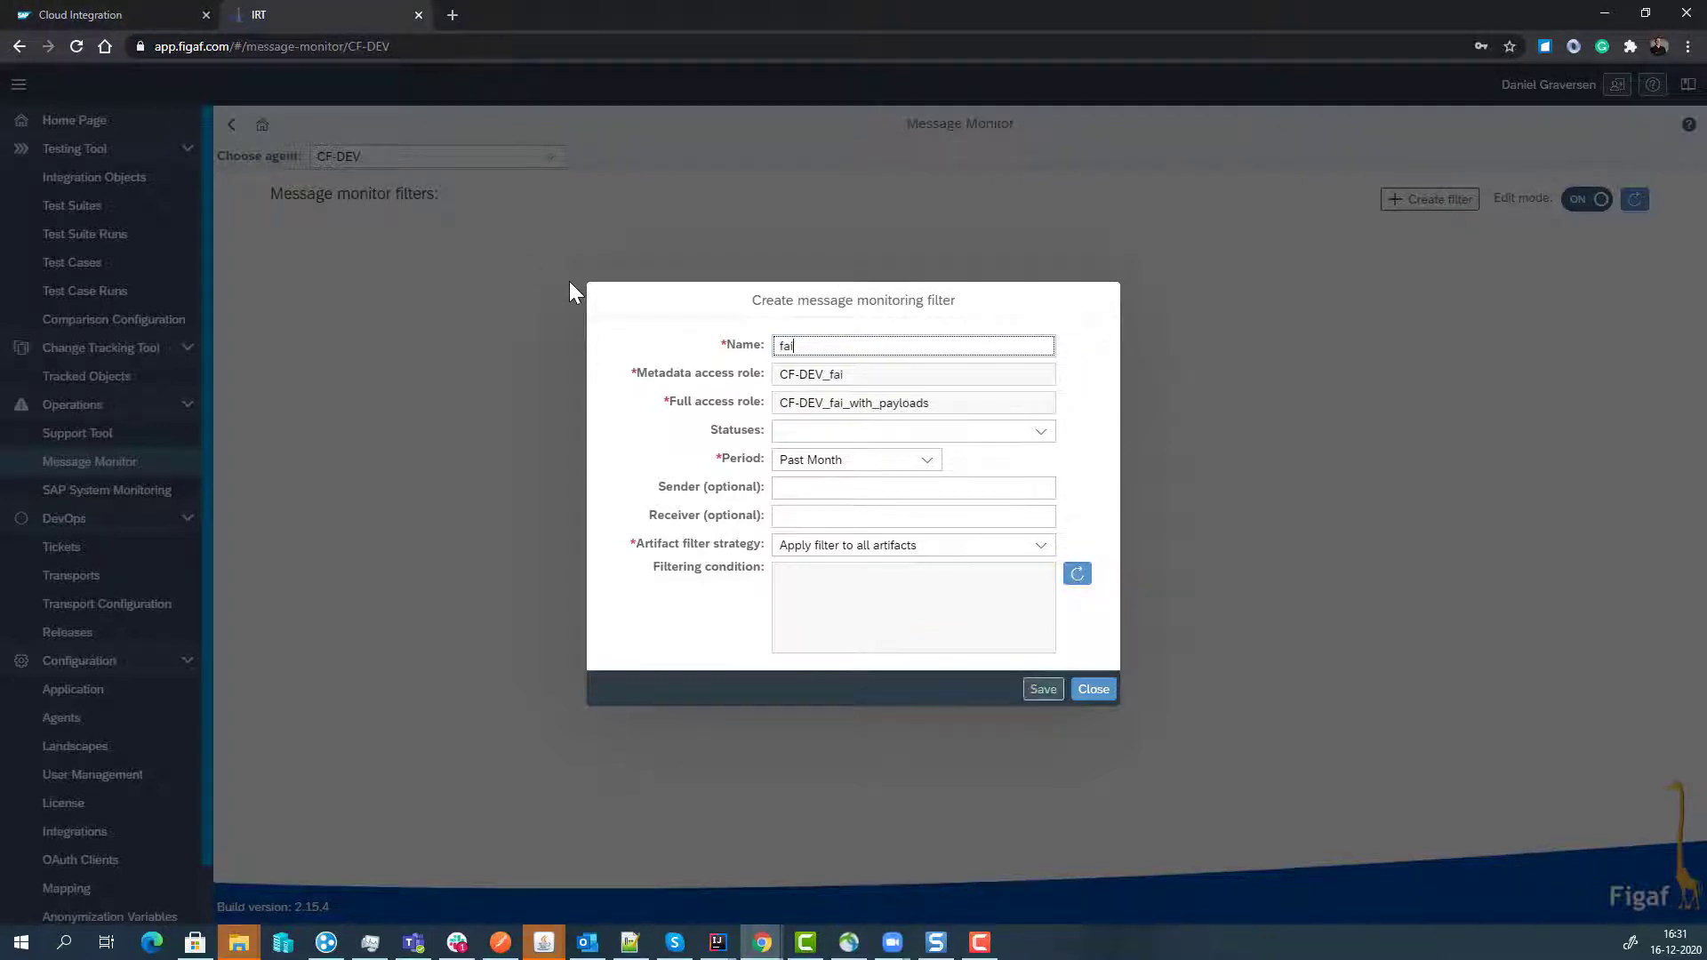
type("lingIflow")
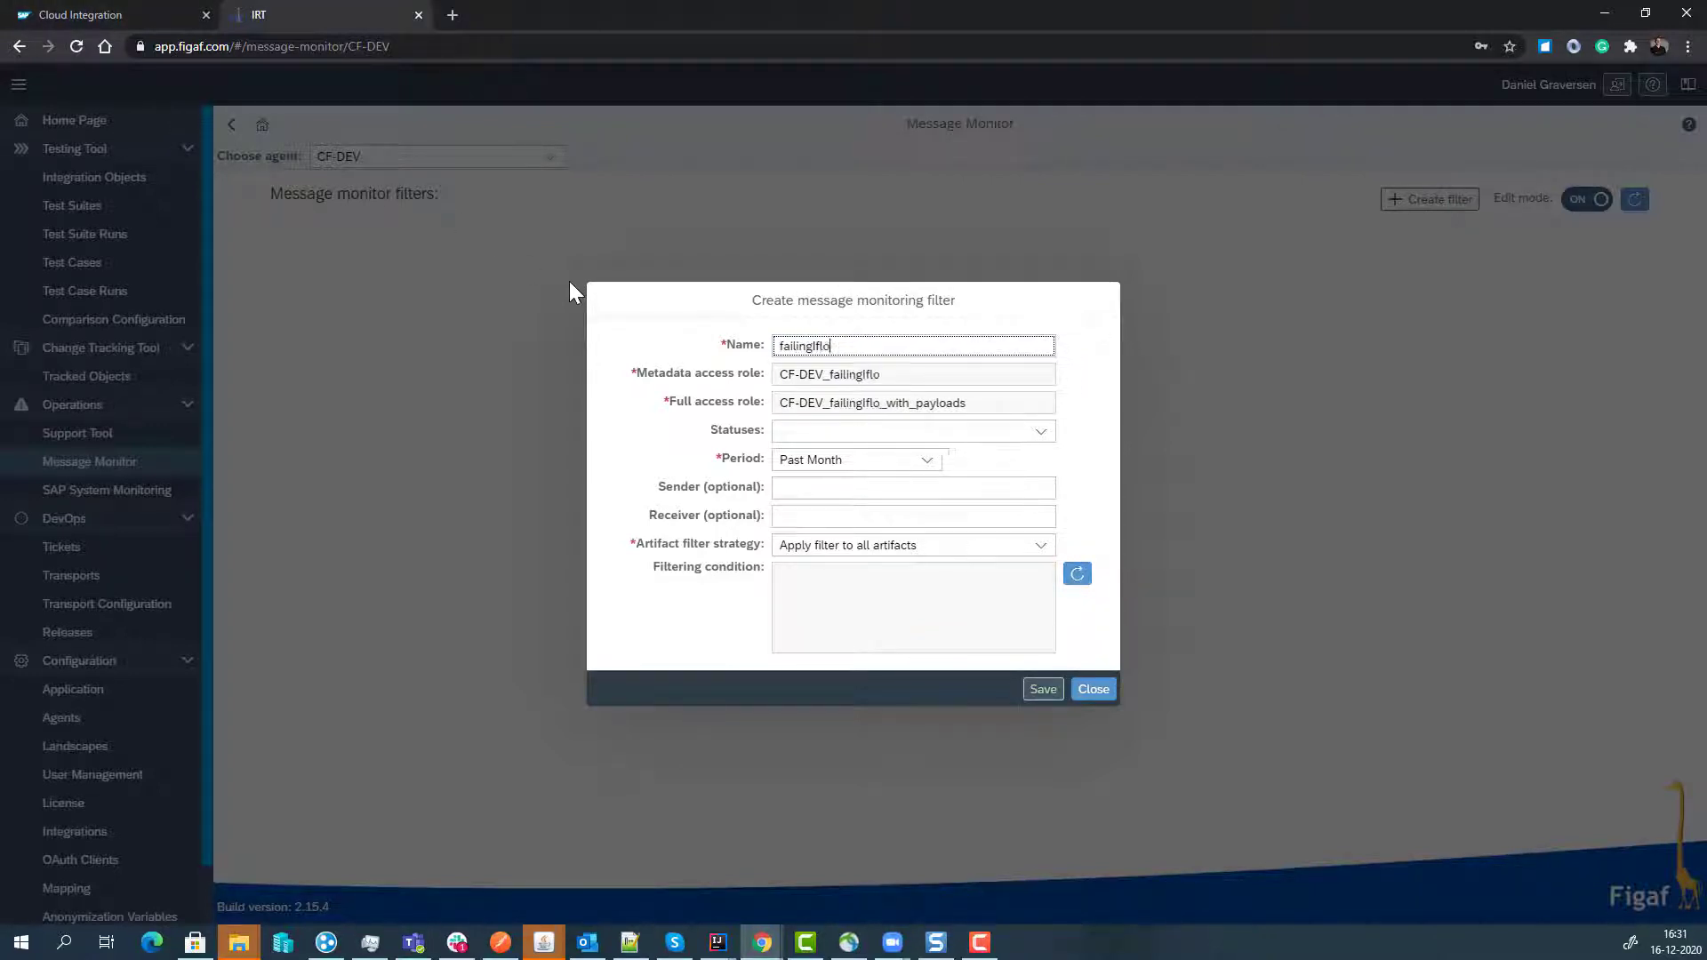
left_click(927, 462)
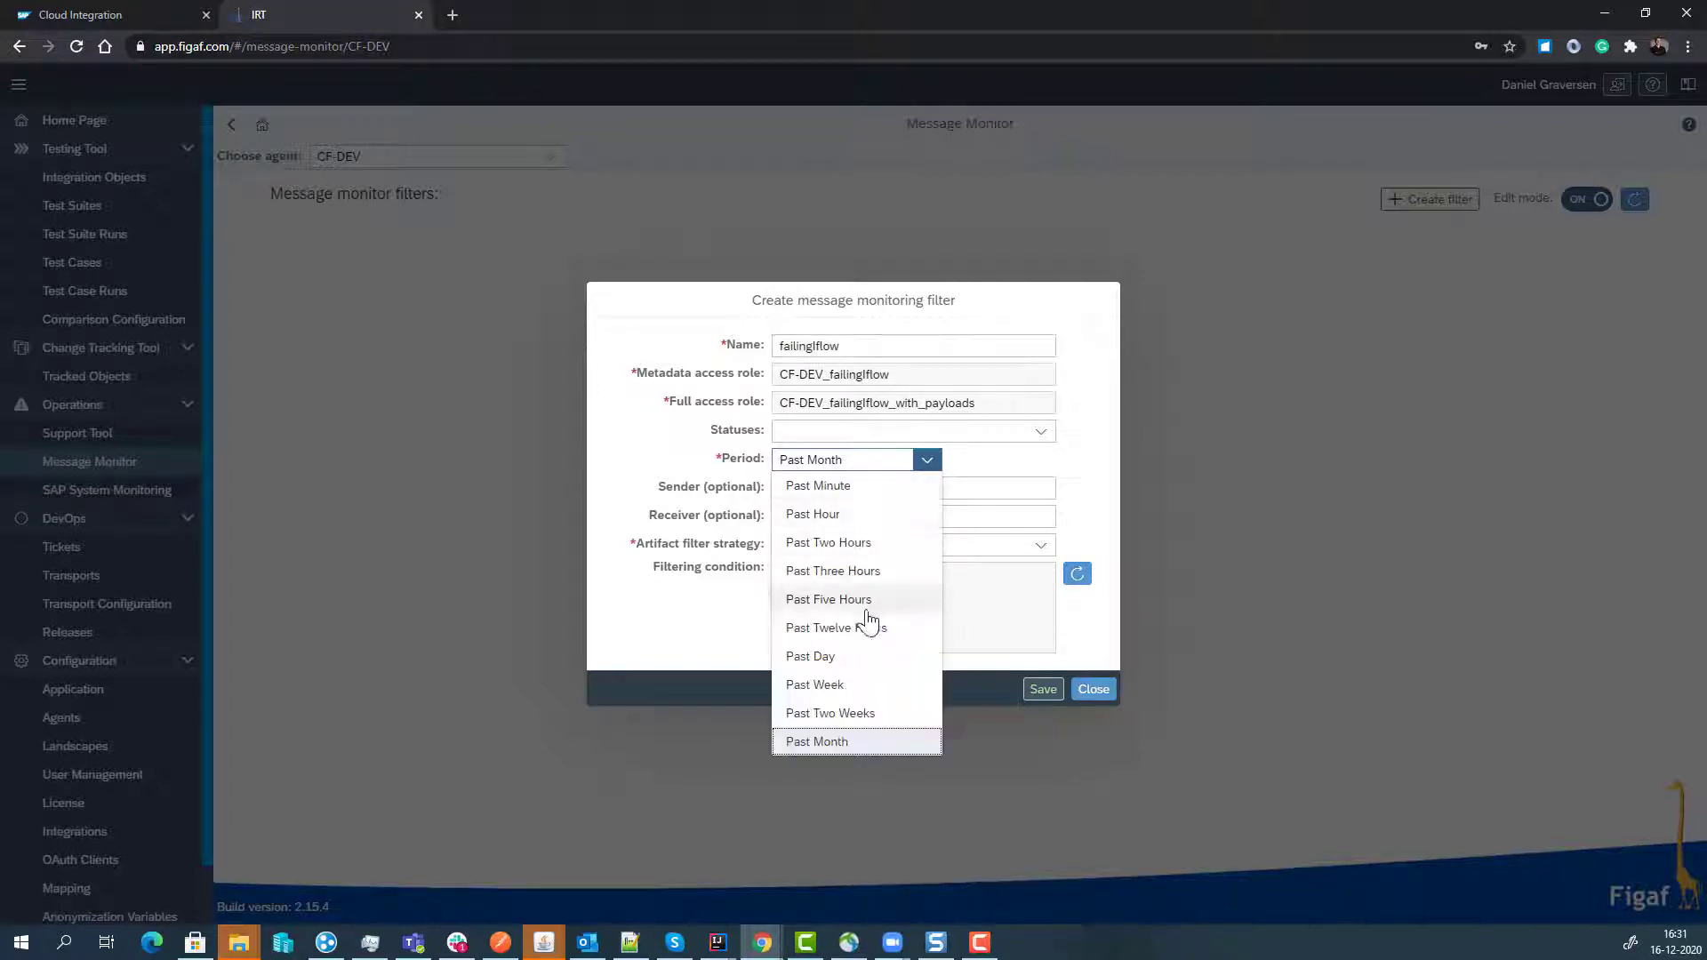
left_click(836, 520)
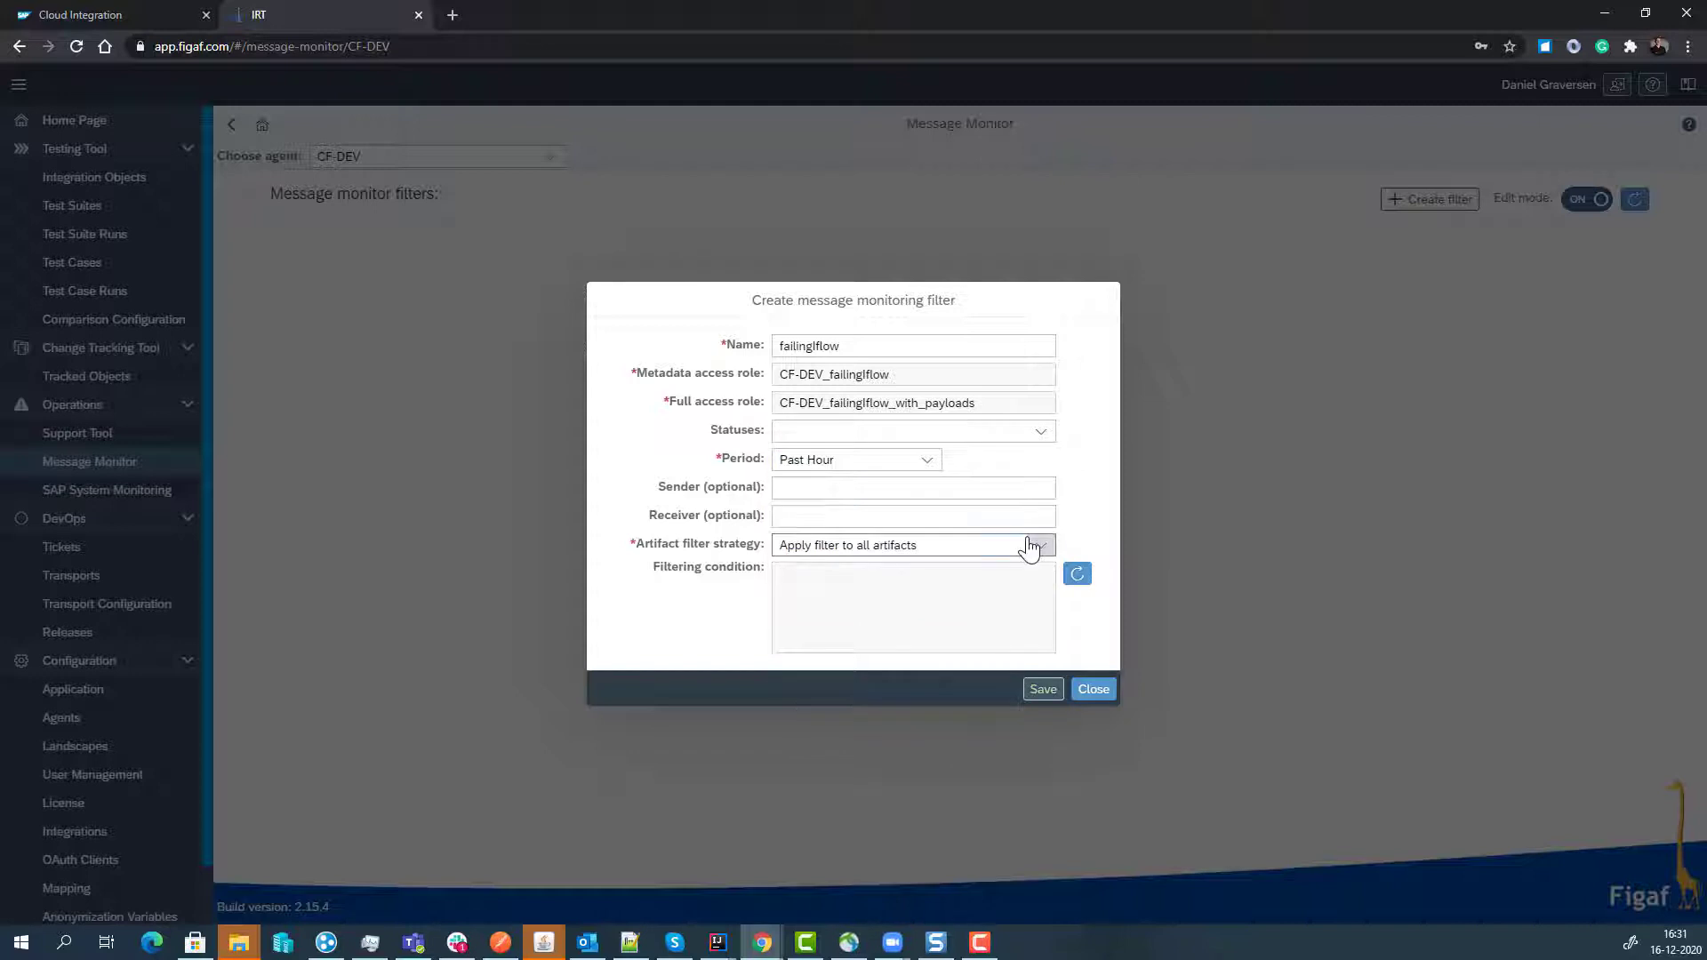
- Restrict the filter to the chosen failing integration flow artifact and create it
left_click(1038, 548)
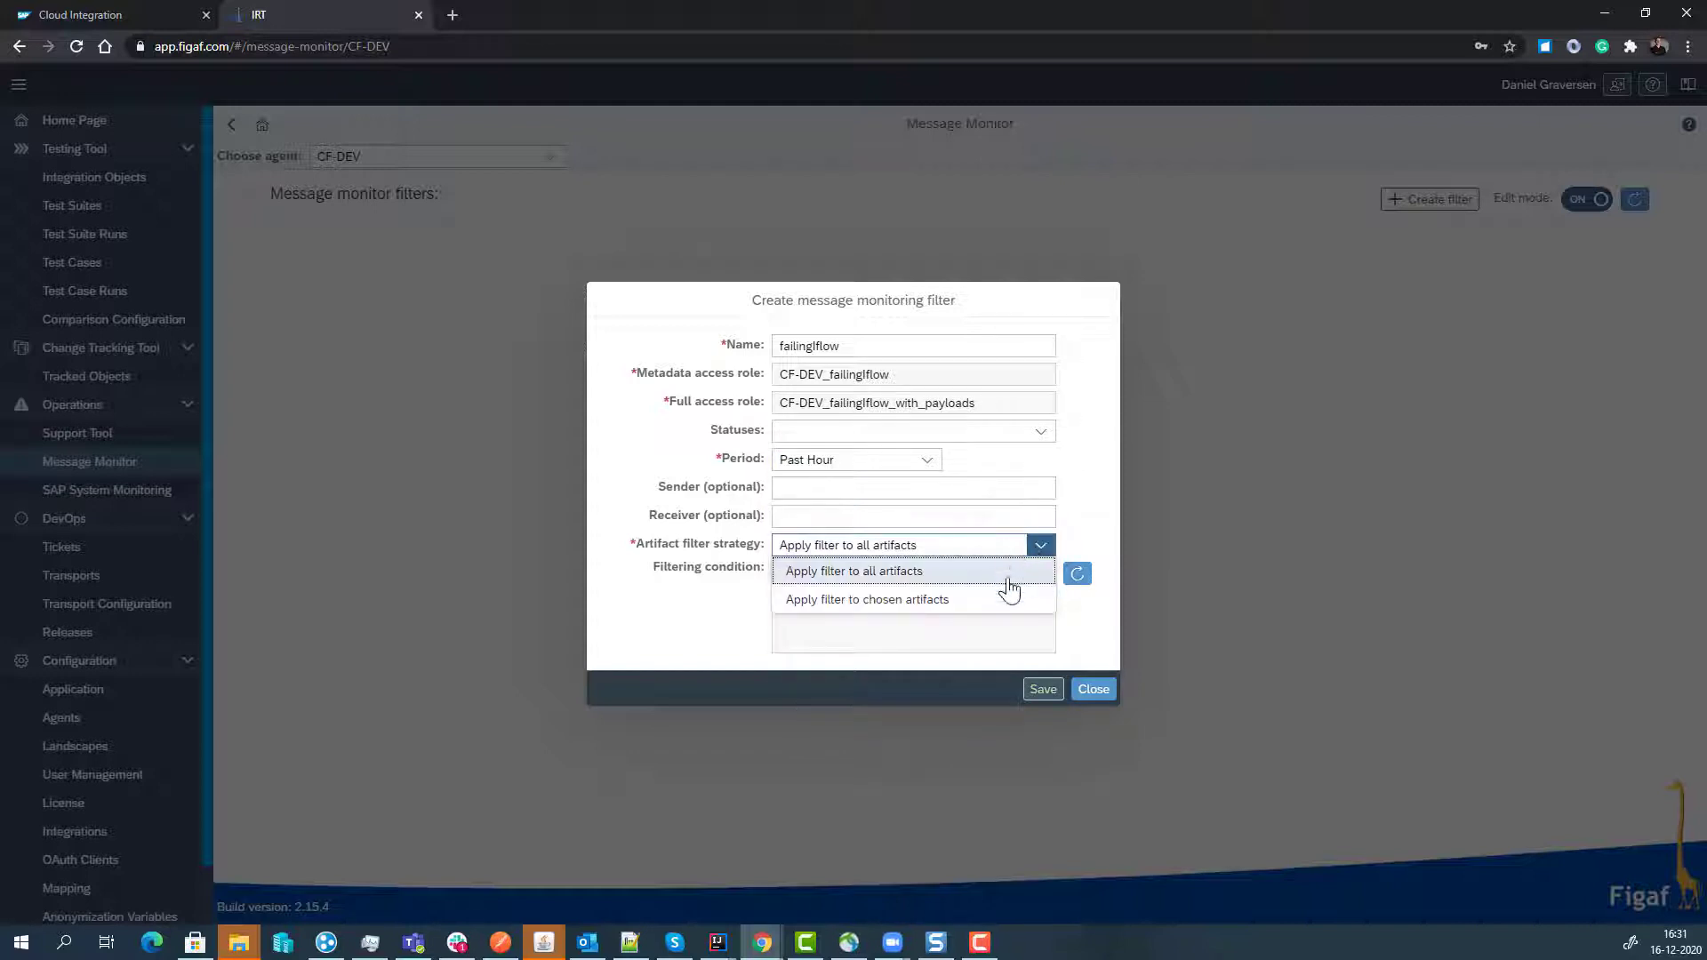
left_click(998, 601)
left_click(1076, 585)
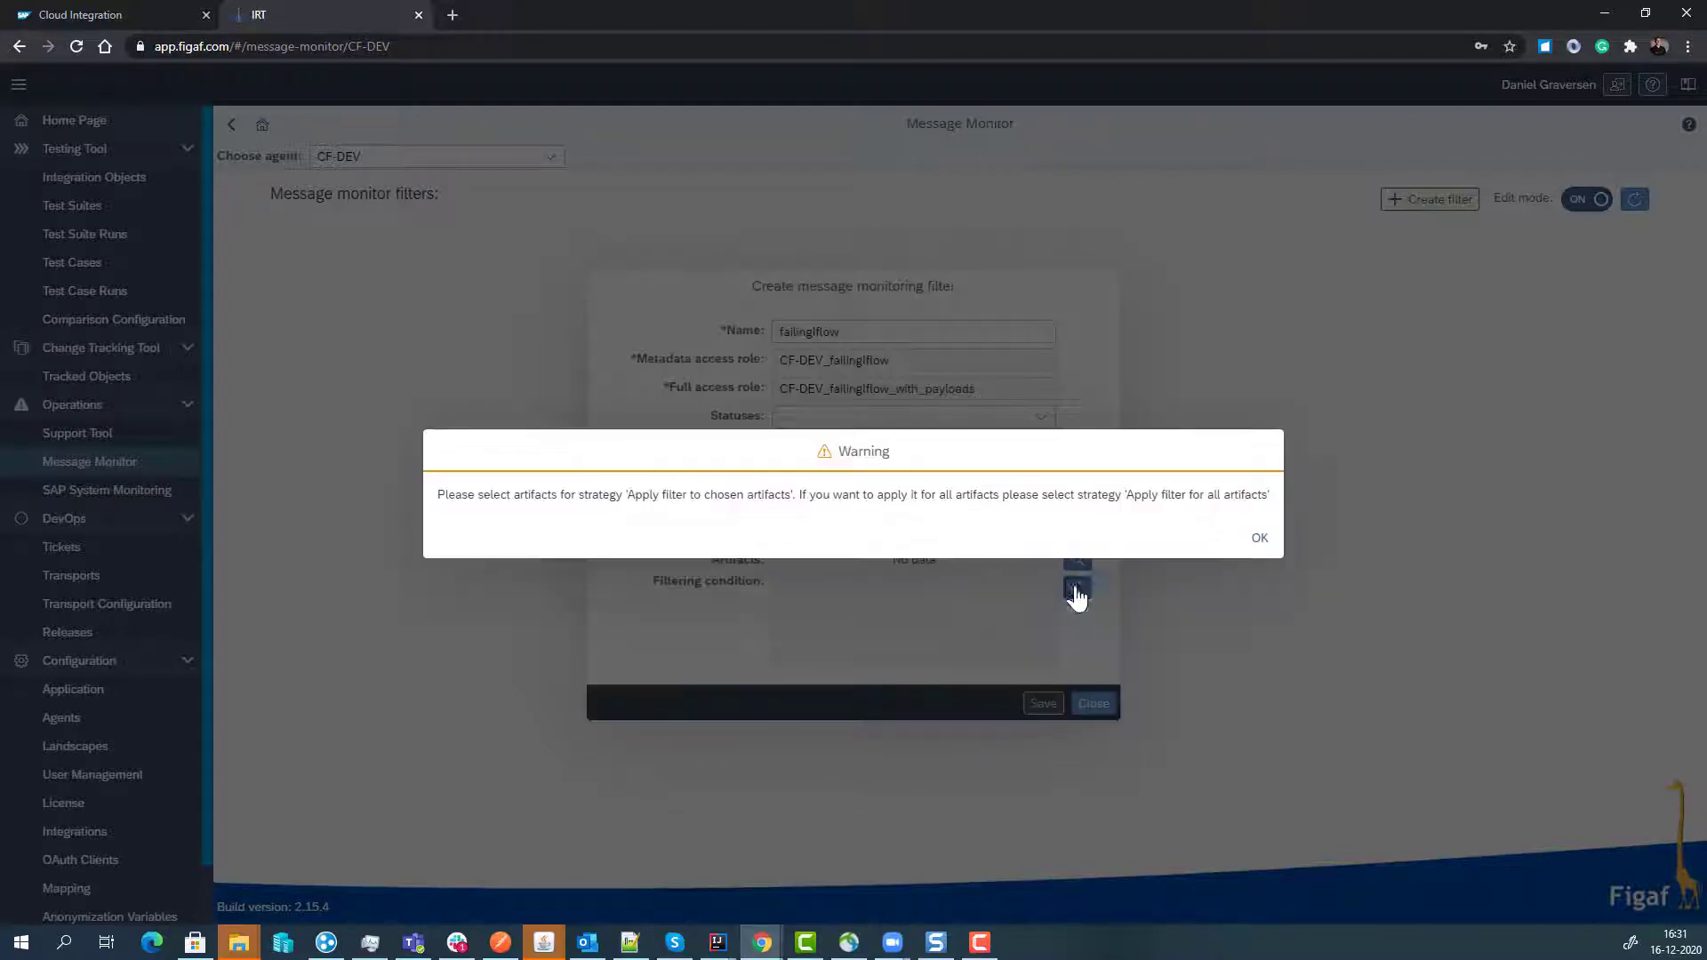
left_click(1253, 539)
left_click(1076, 561)
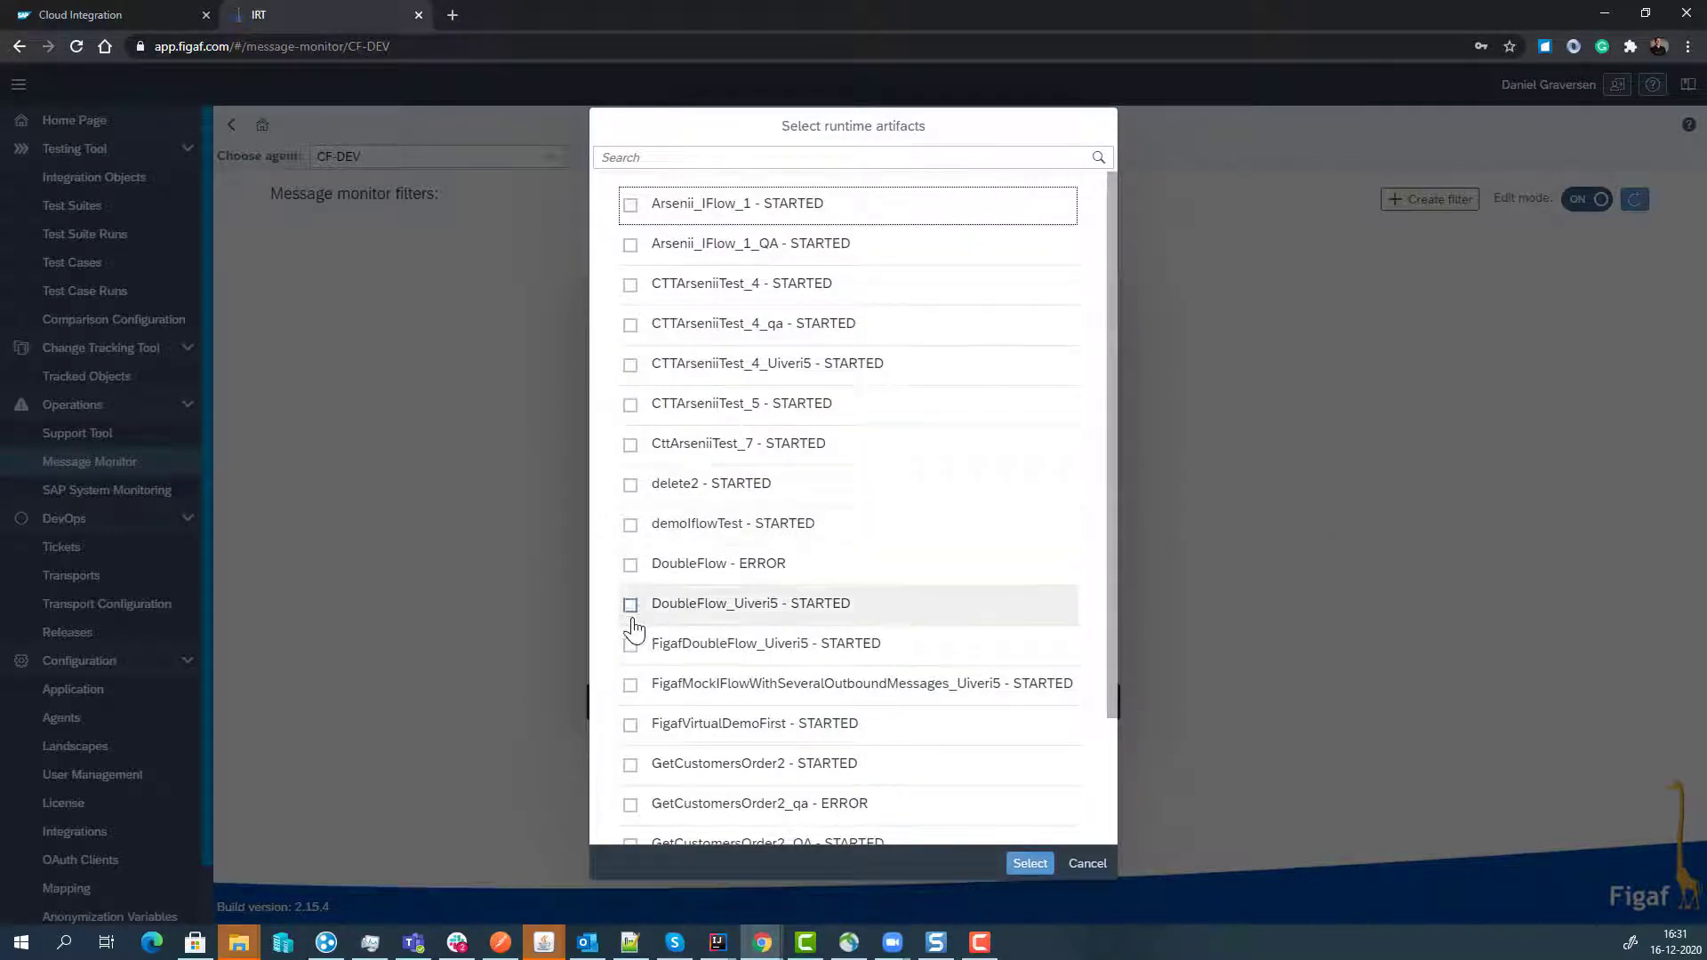
scroll(633, 654, "down", 4)
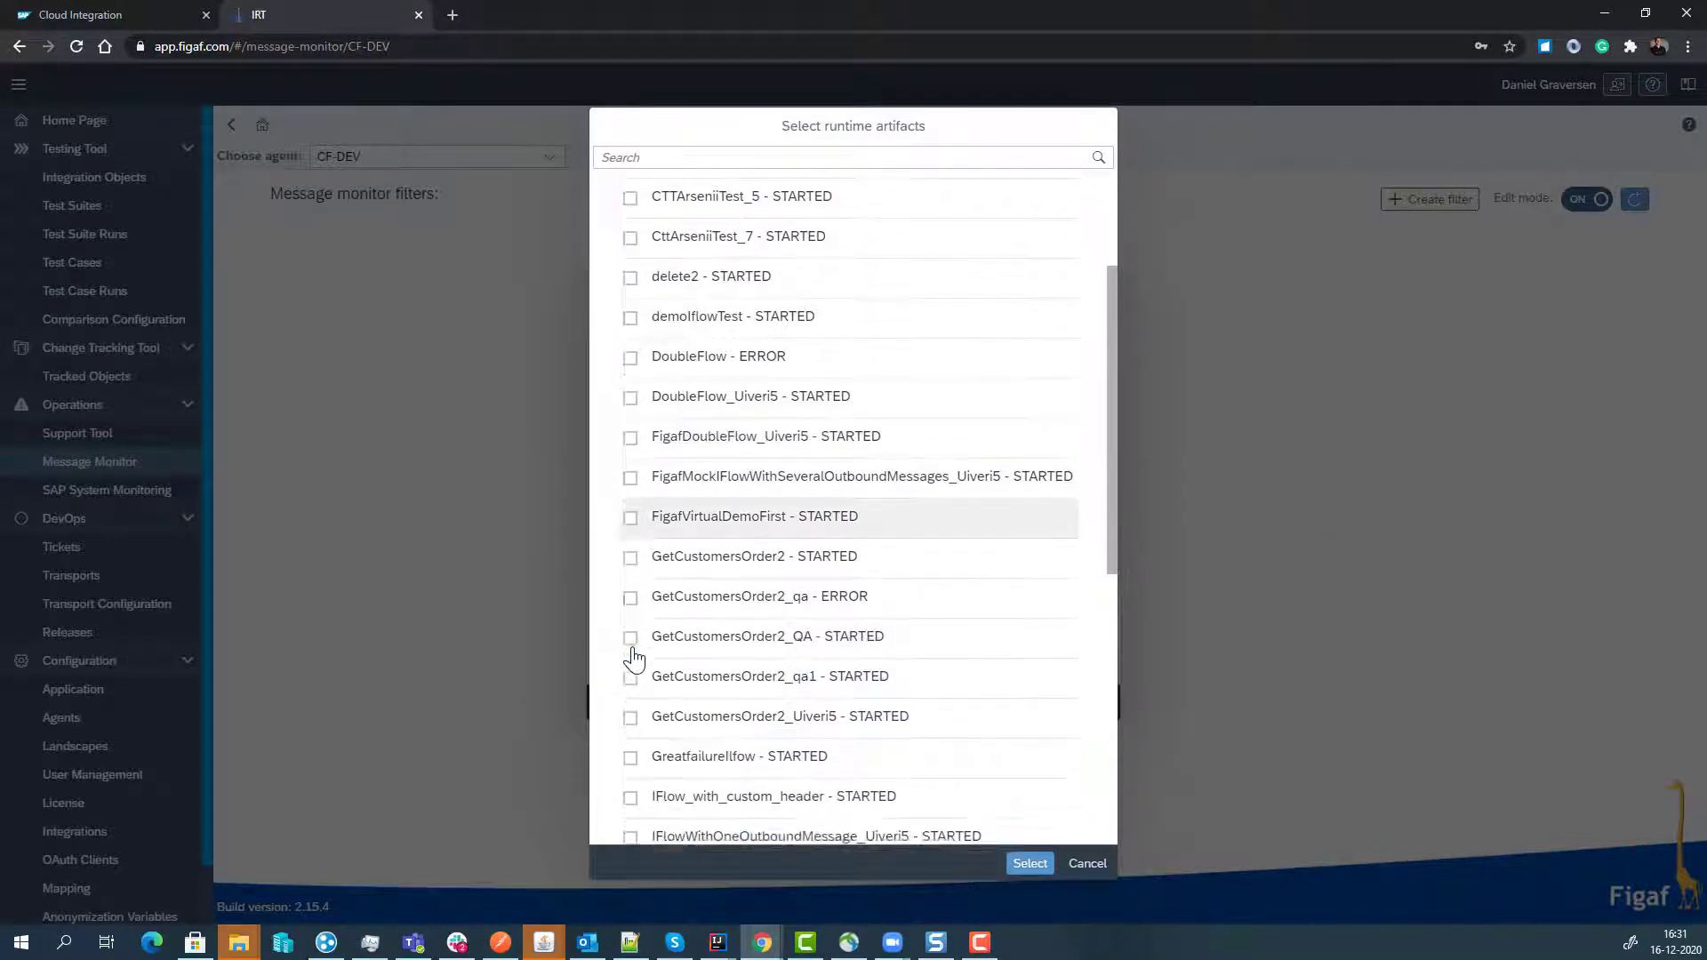
scroll(634, 657, "down", 1)
left_click(630, 520)
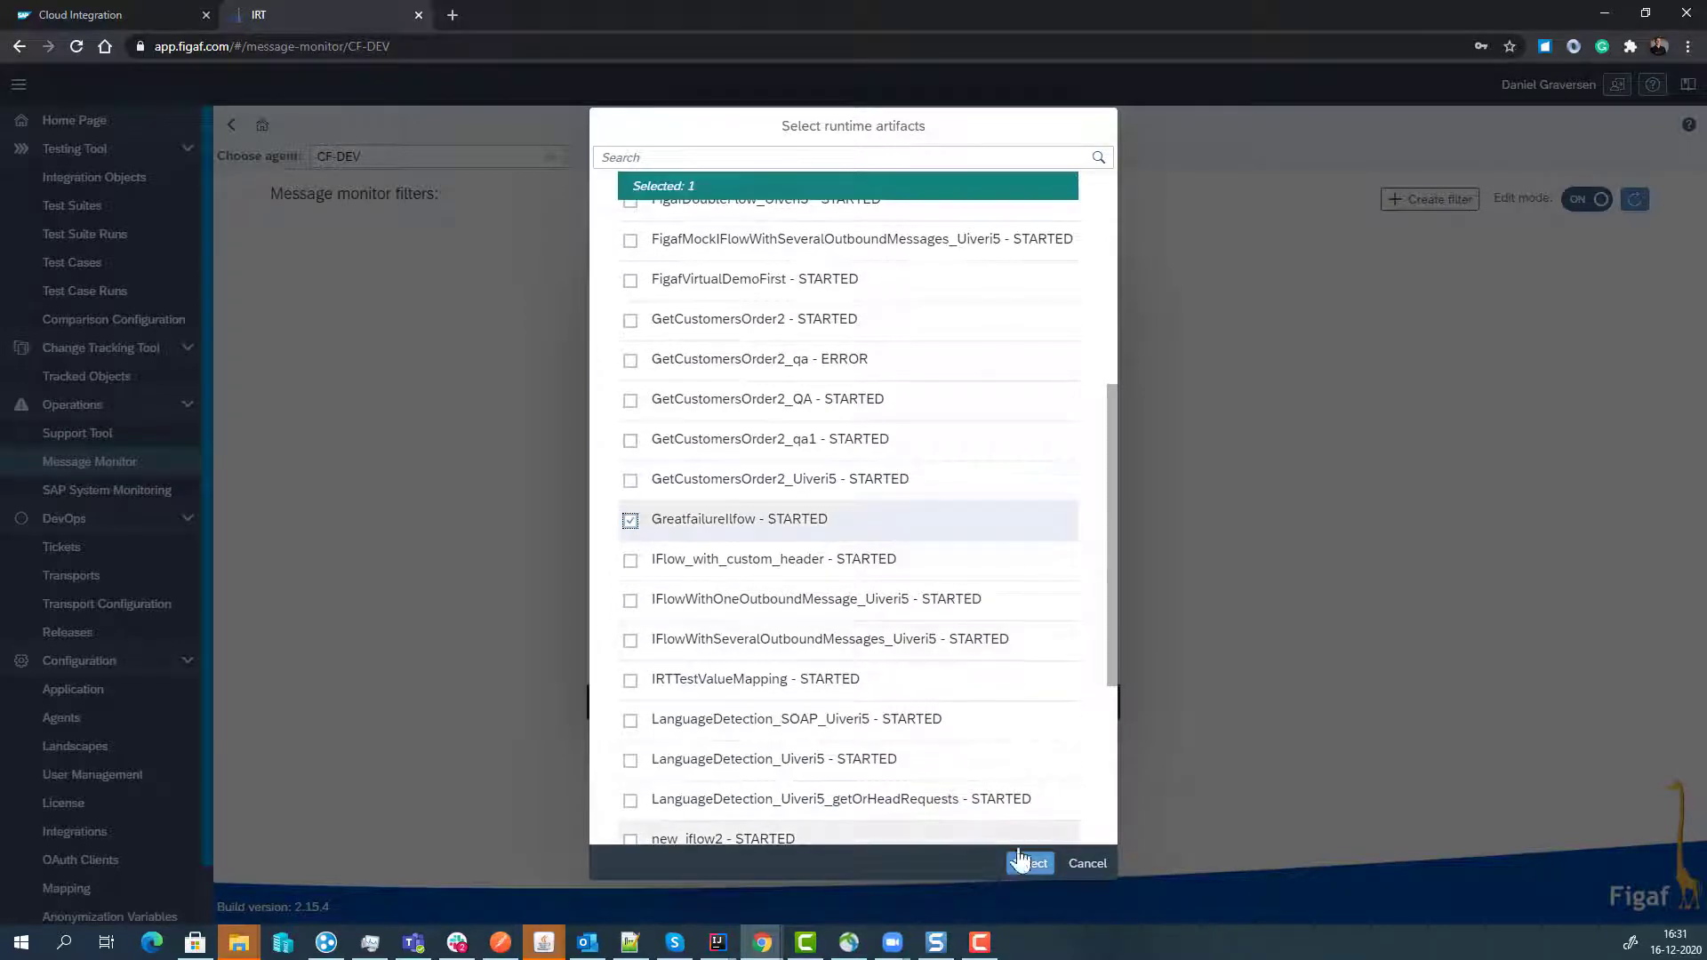
left_click(1022, 864)
left_click(1028, 702)
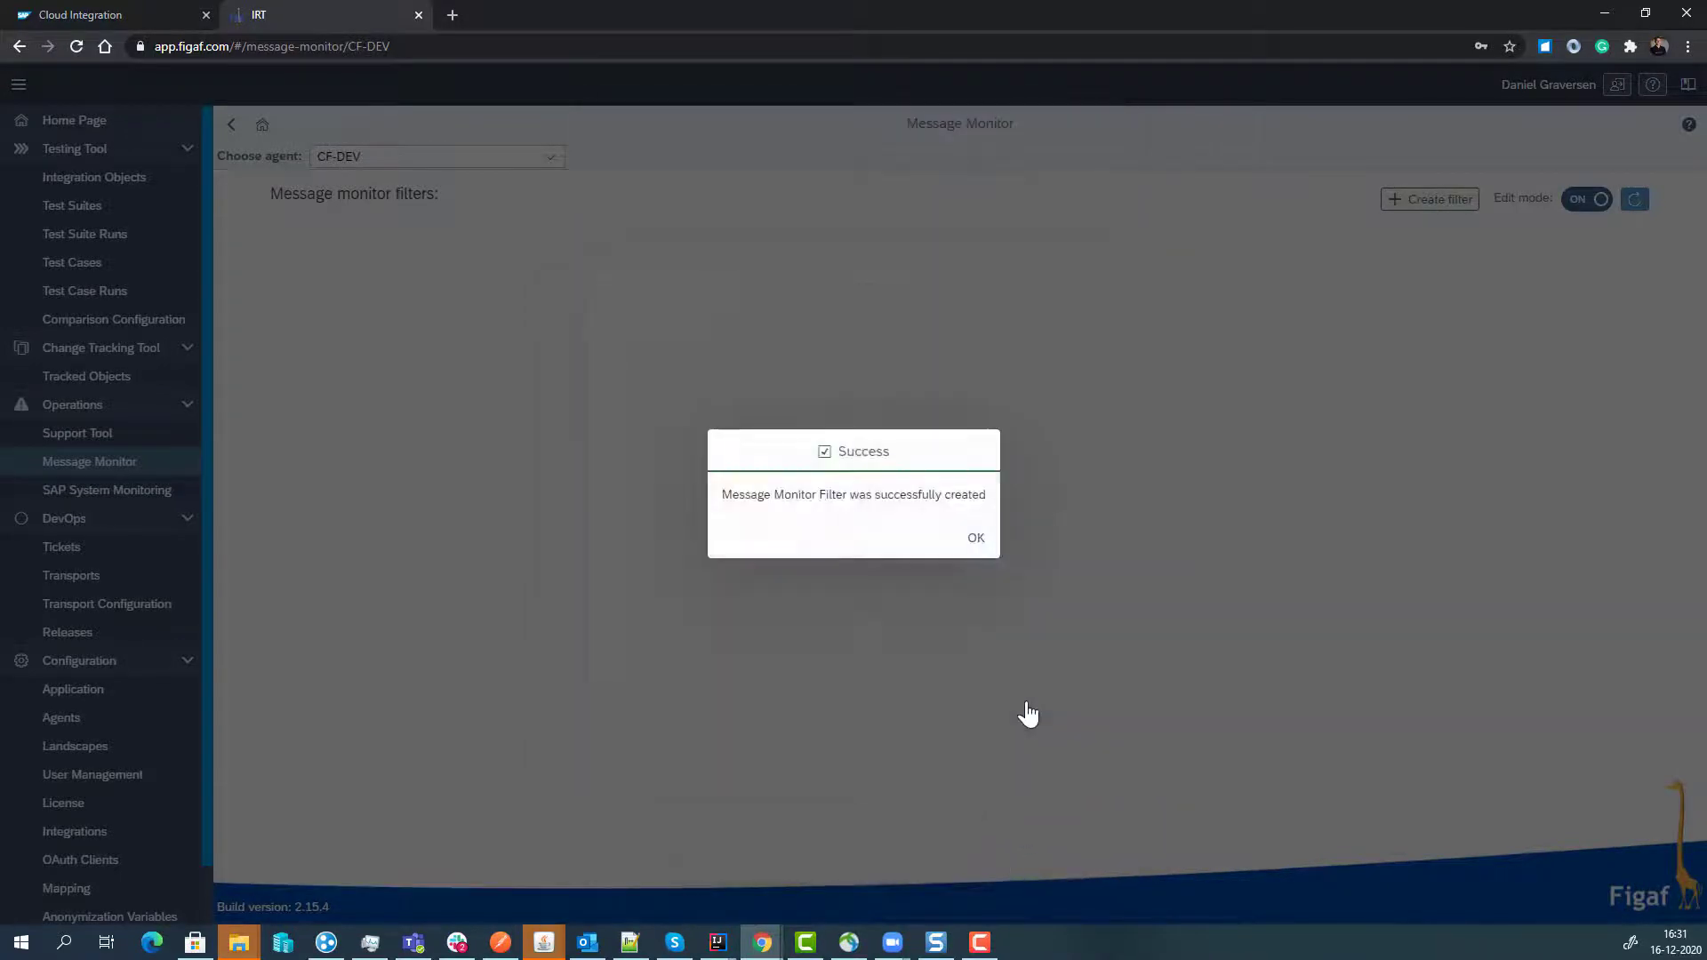
left_click(976, 531)
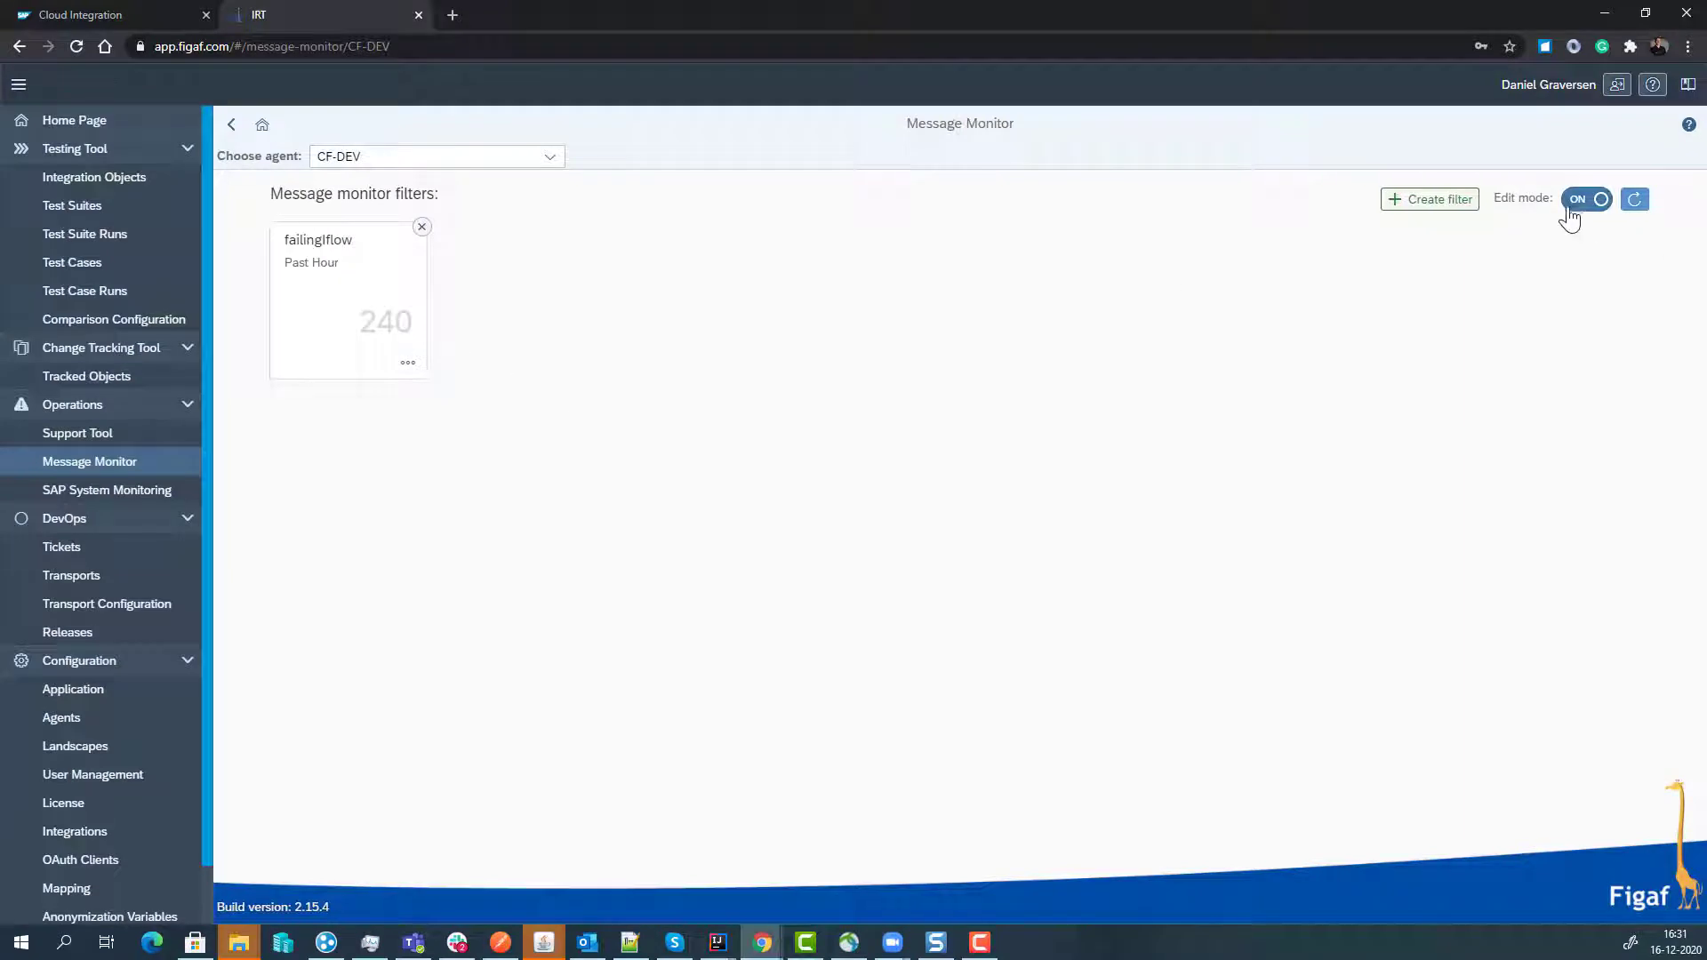
- Leave Edit mode and browse the failed messages caught by the failingIflow filter
left_click(1564, 206)
left_click(339, 293)
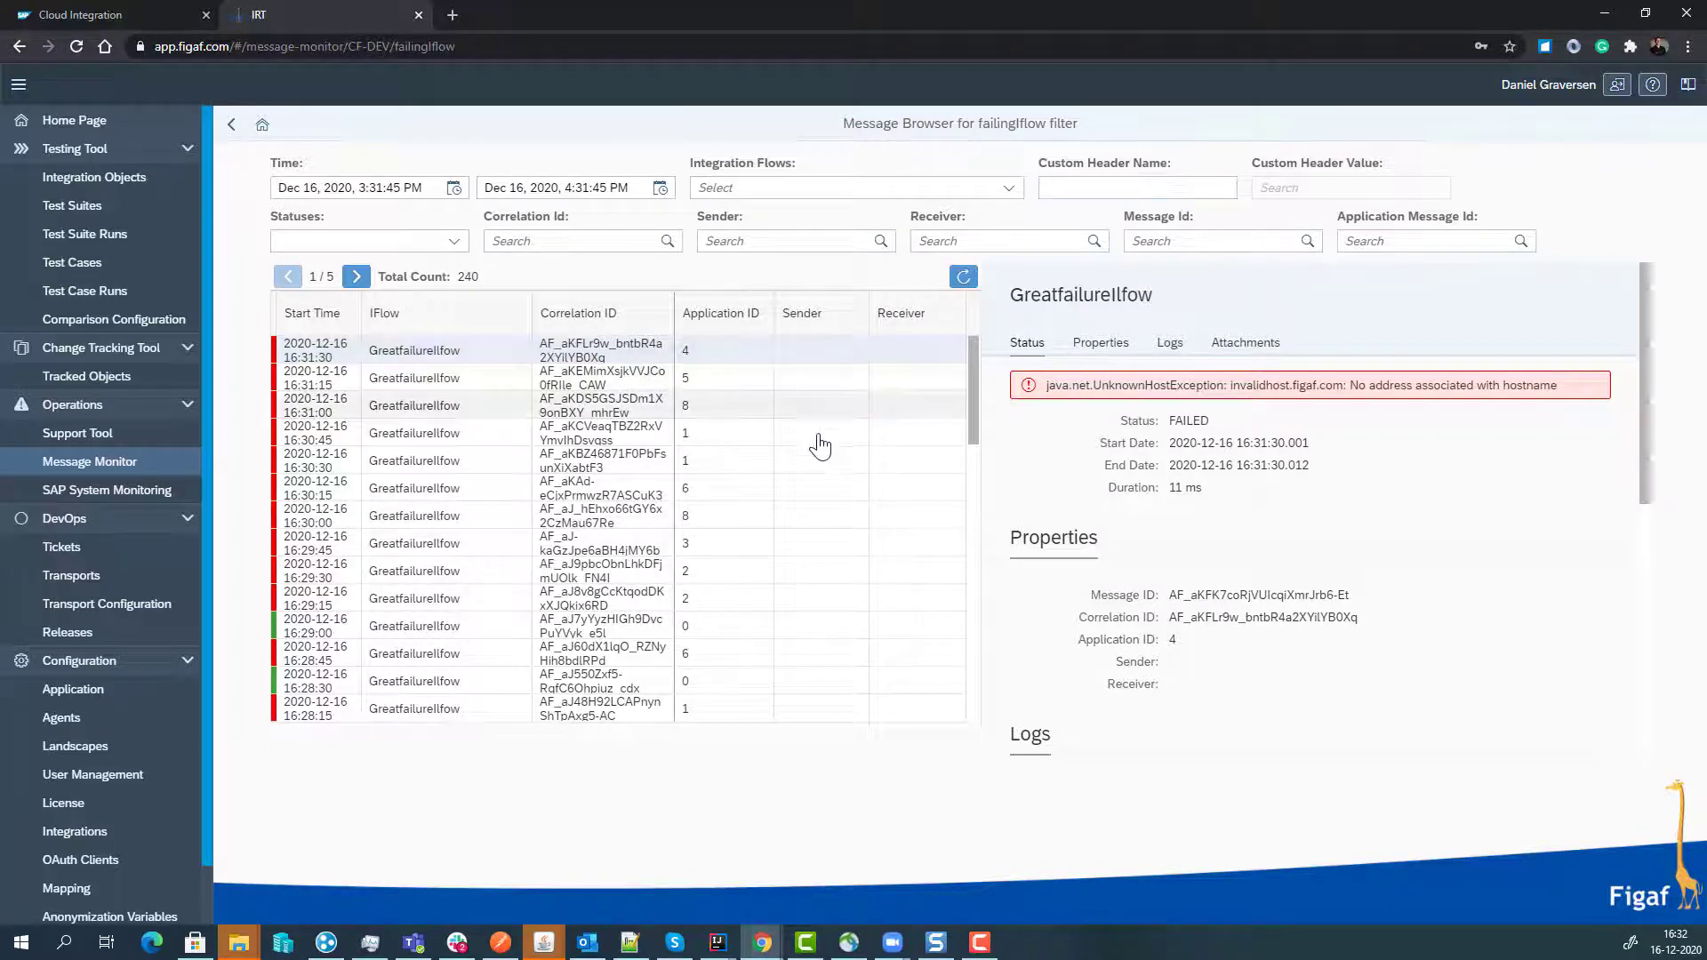
scroll(1219, 518, "down", 5)
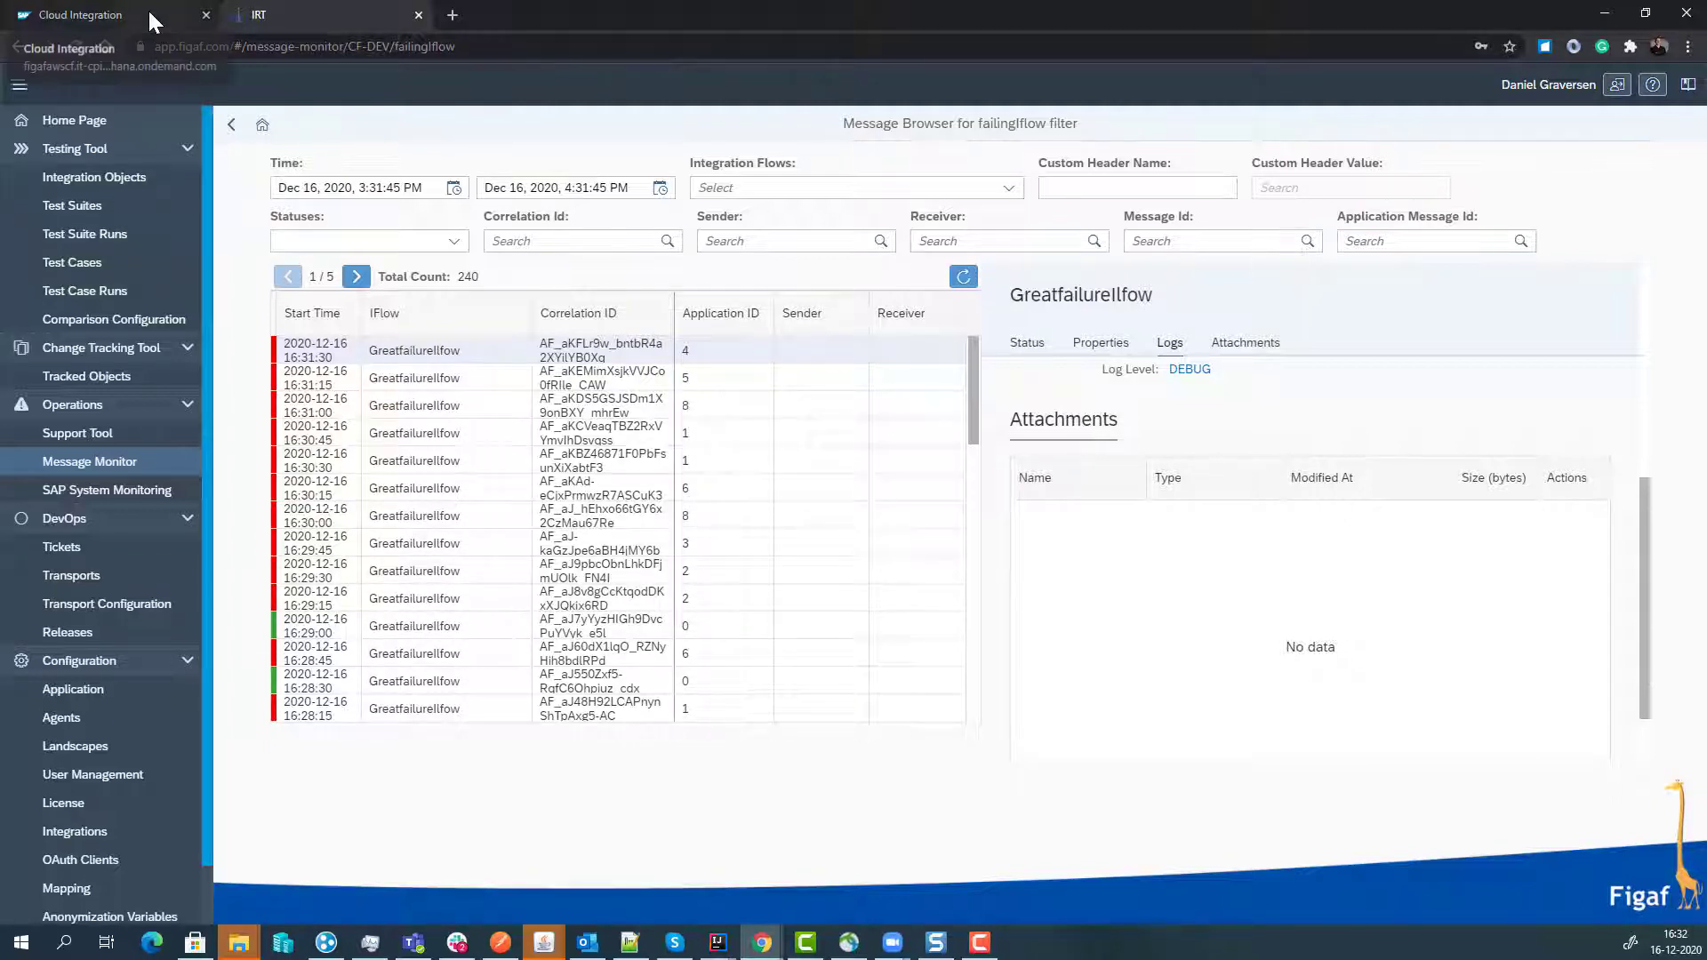
- In Support Tool consumers, test and save Polling Consumer 'failed' with condition Status eq 'FAILED'
left_click(138, 438)
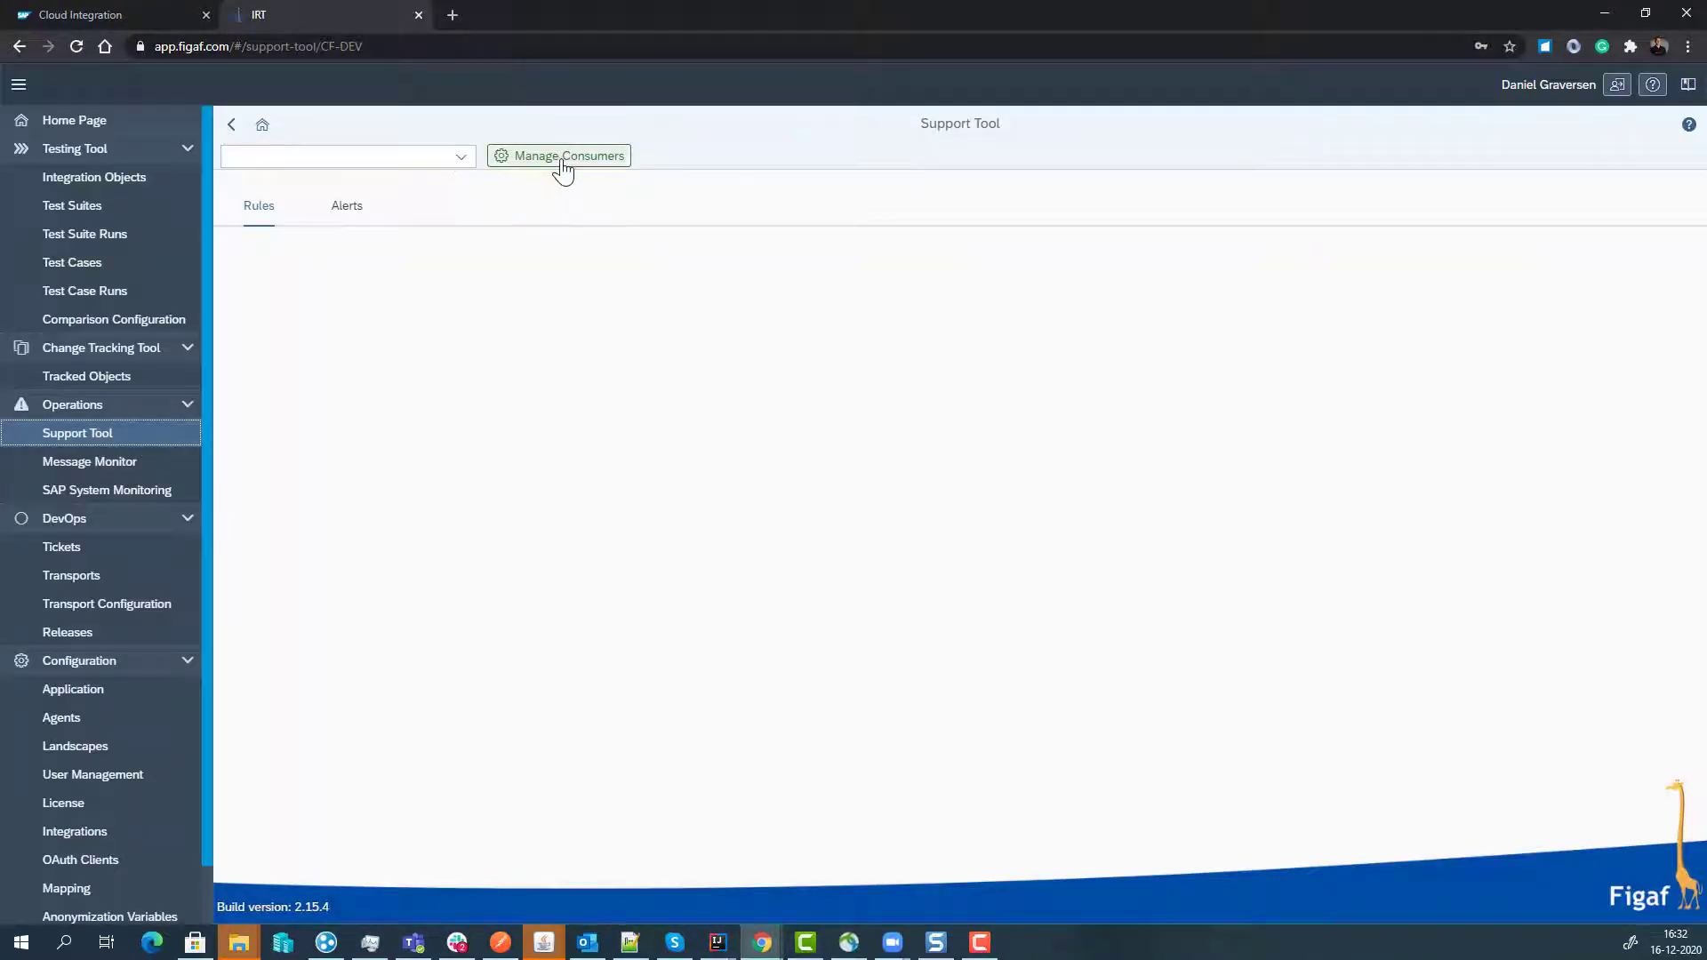
left_click(562, 169)
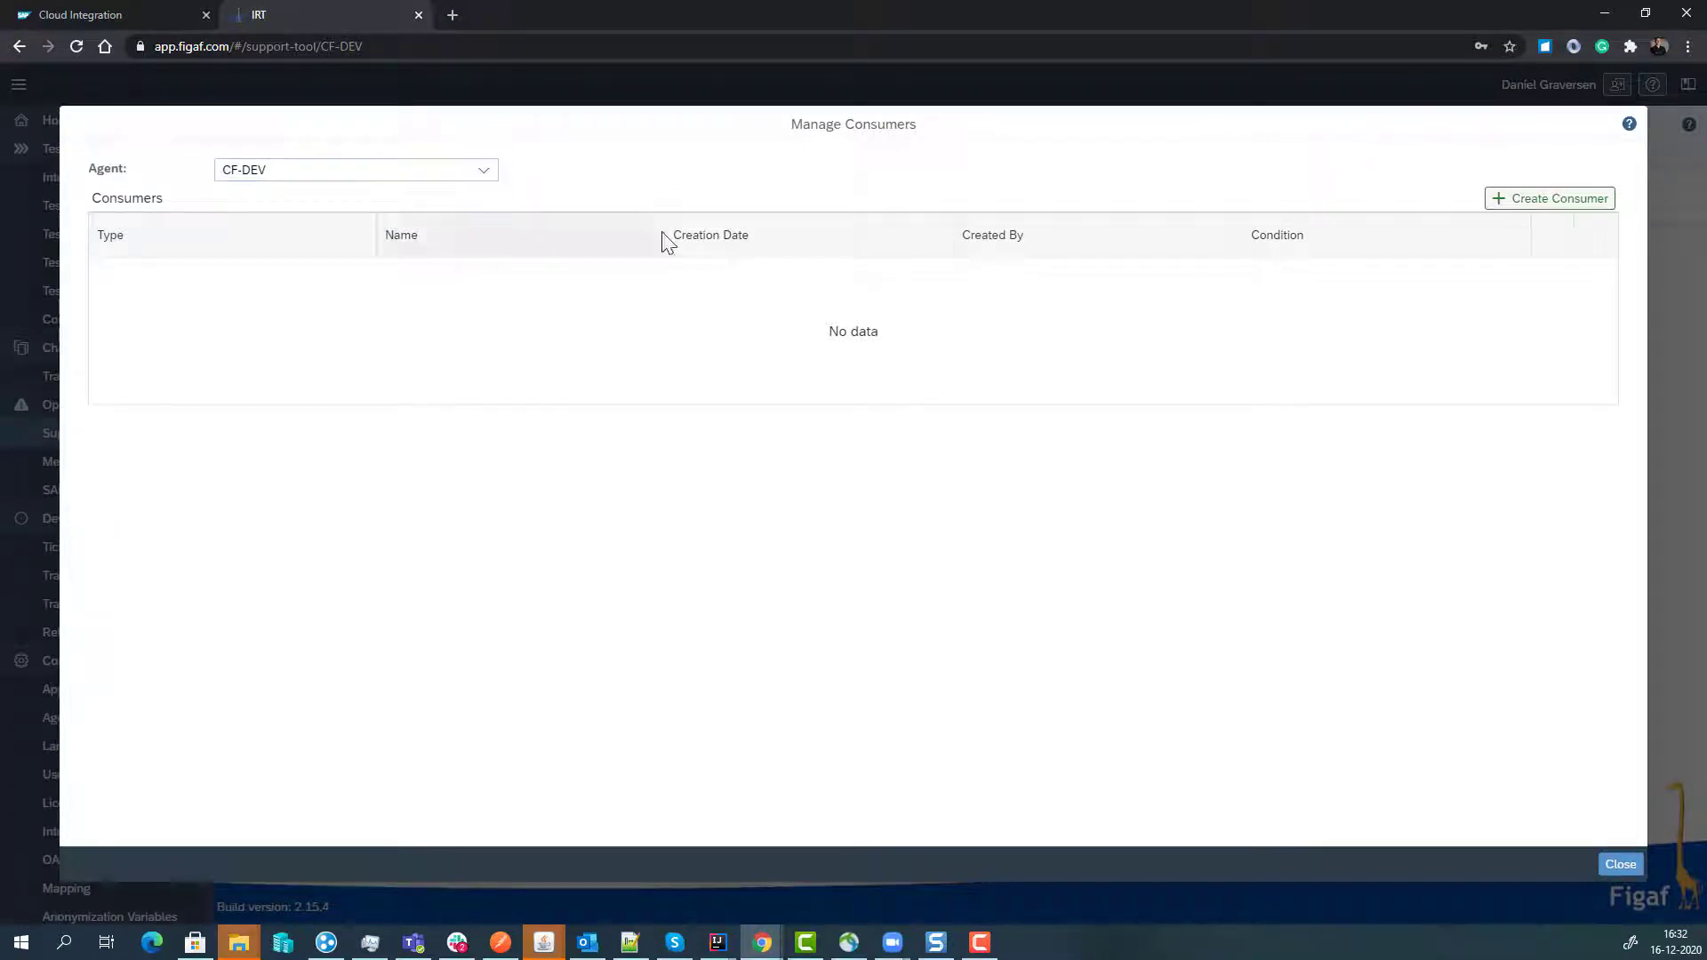
left_click(1502, 203)
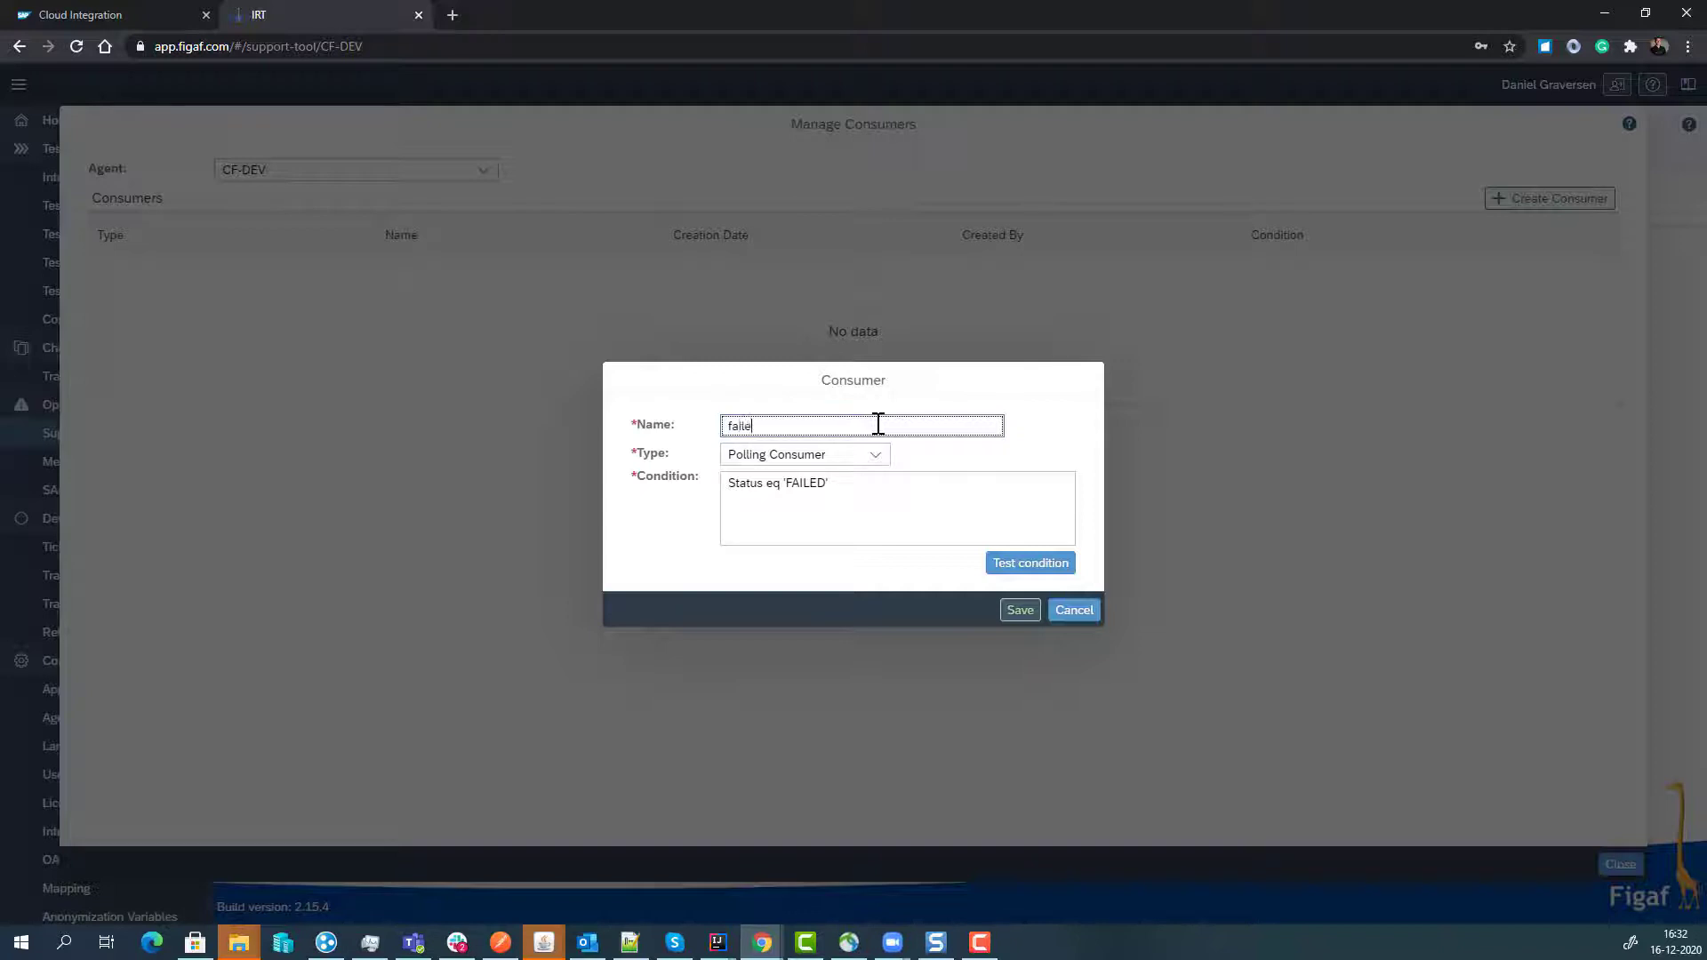
left_click(1030, 565)
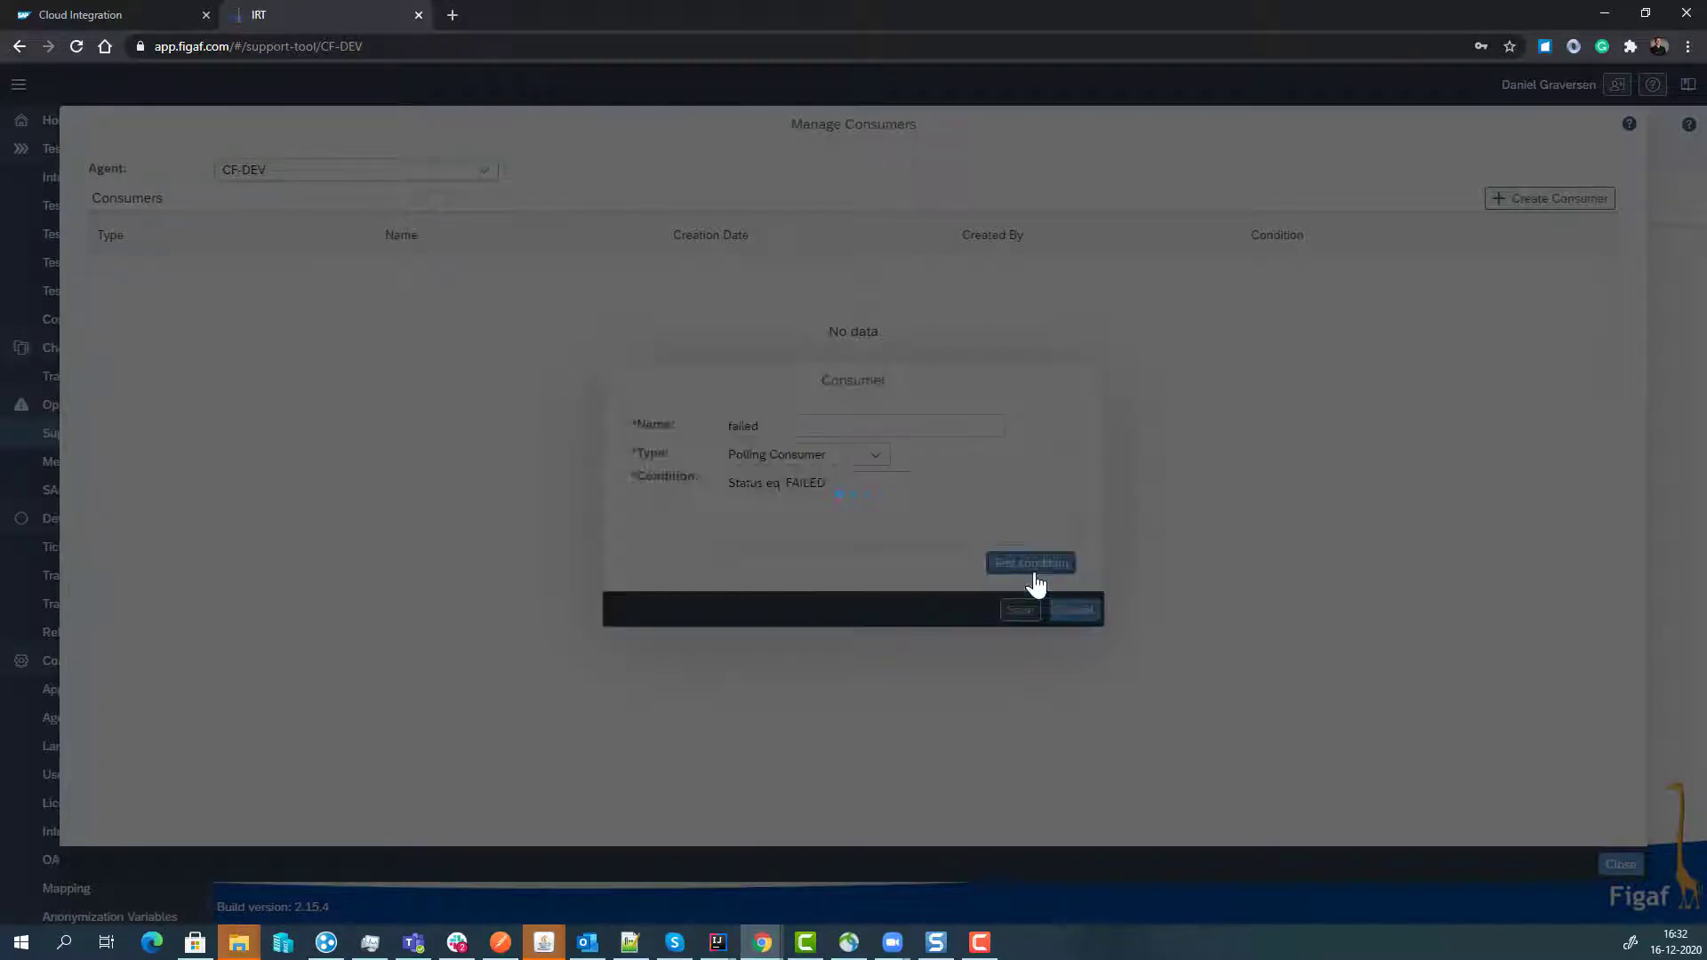
left_click(978, 537)
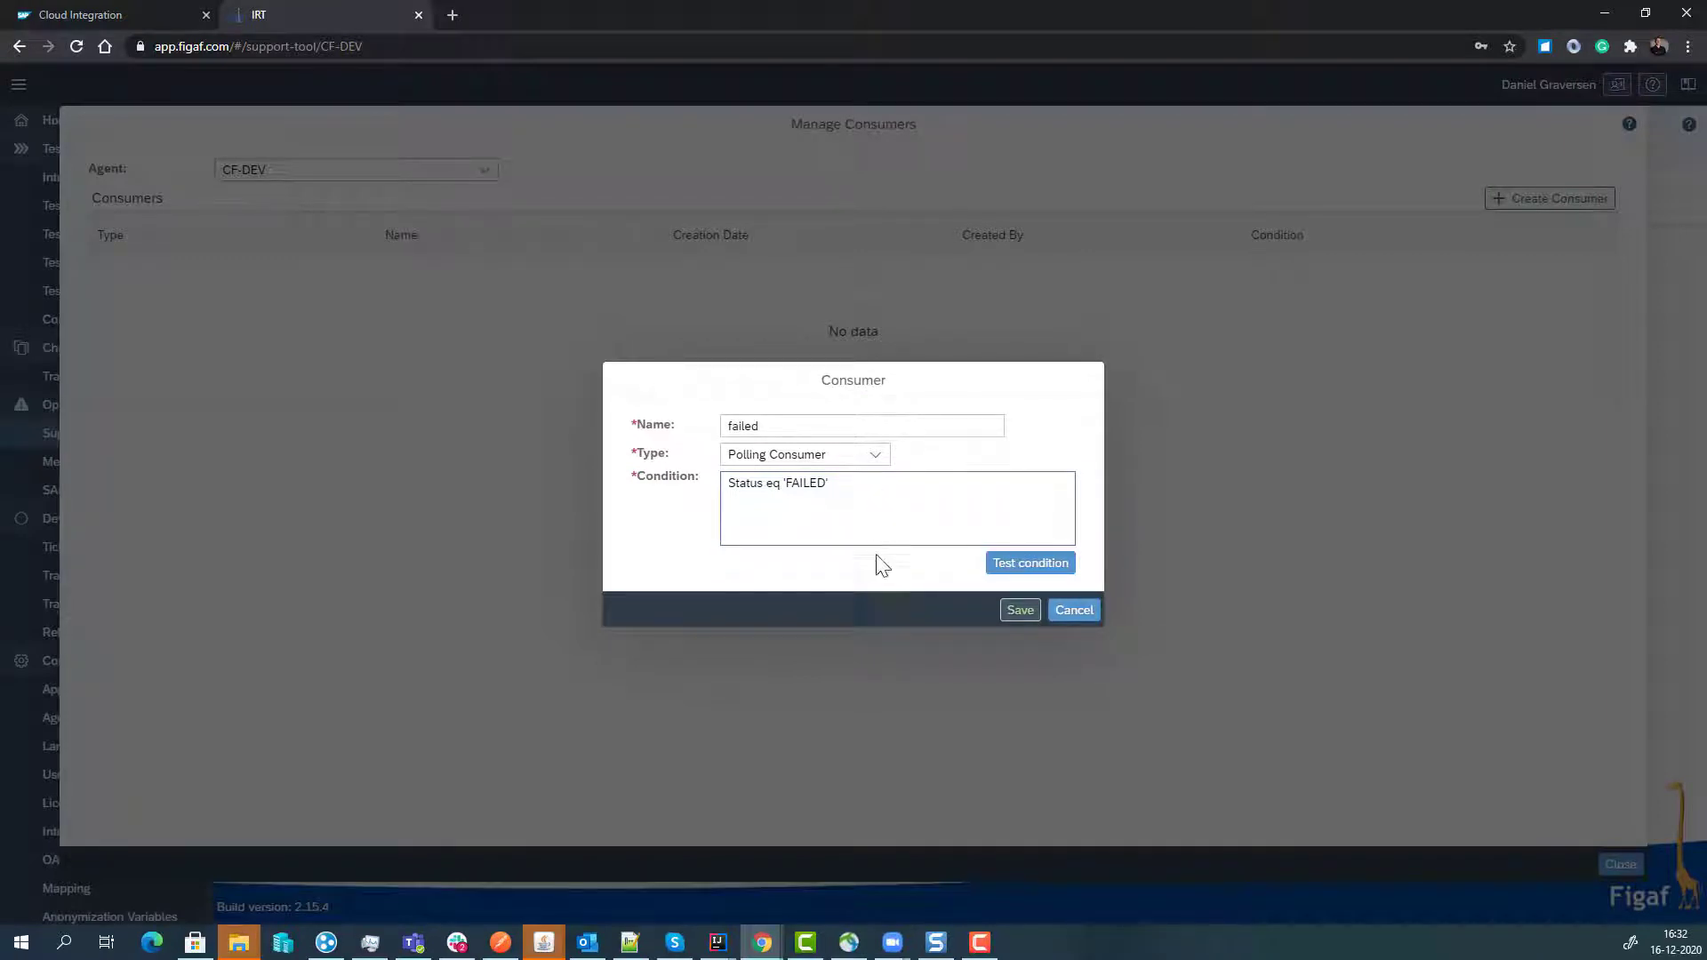
left_click(1020, 611)
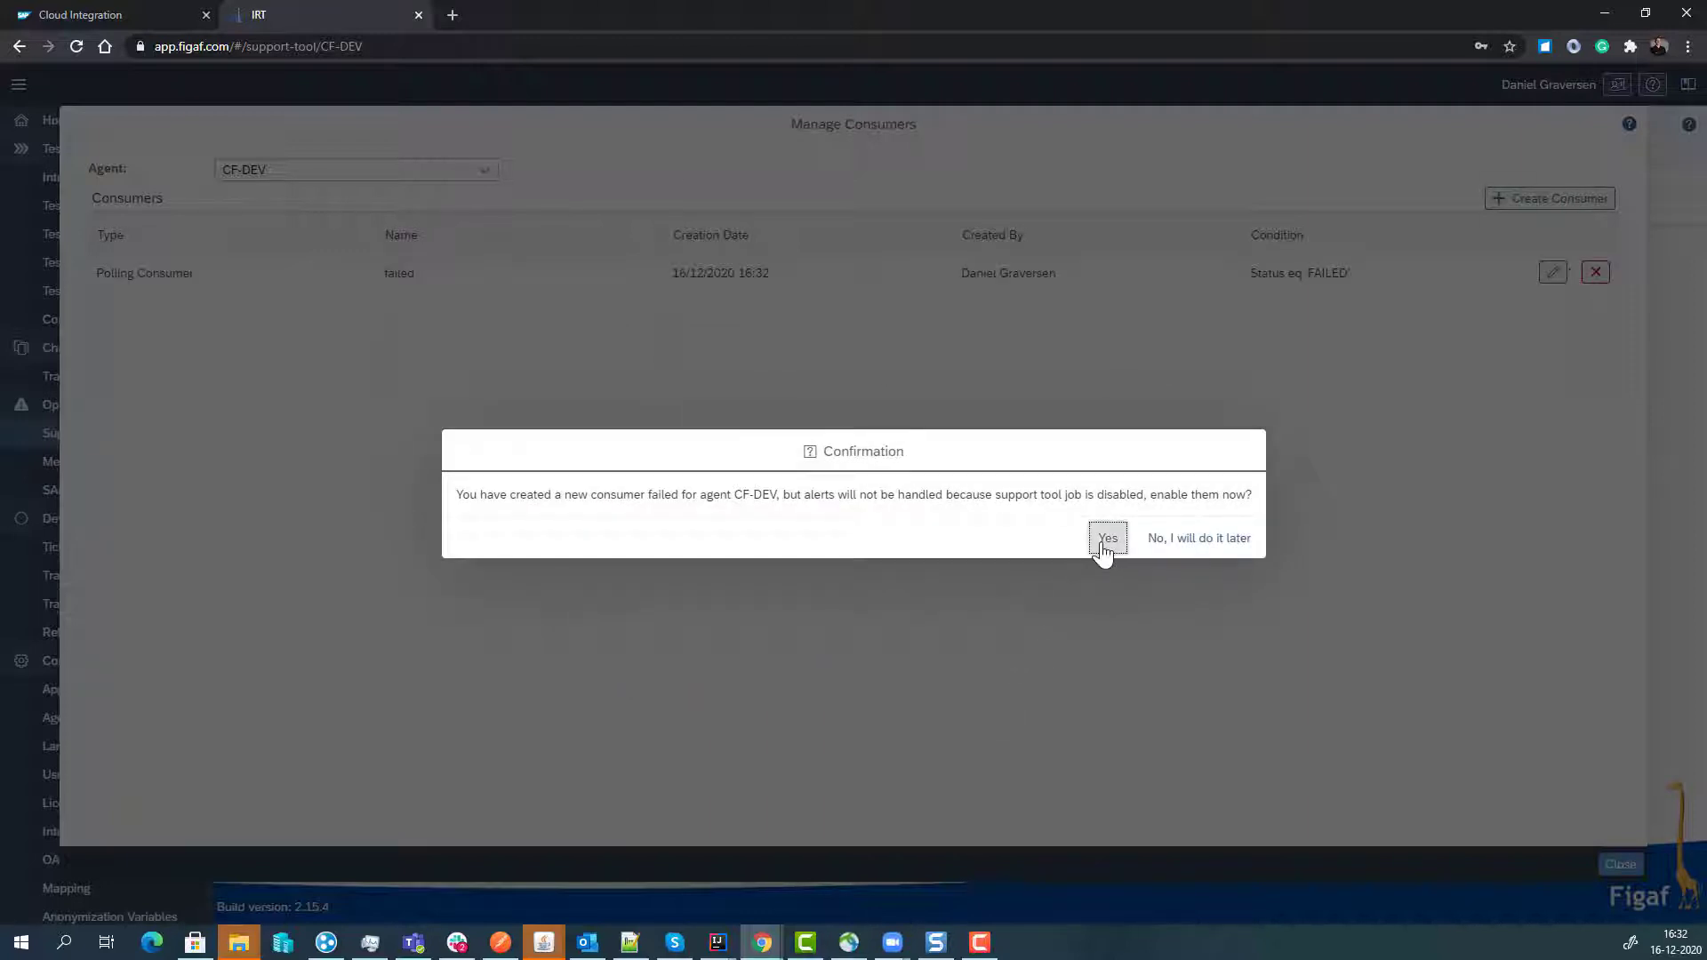
left_click(1103, 544)
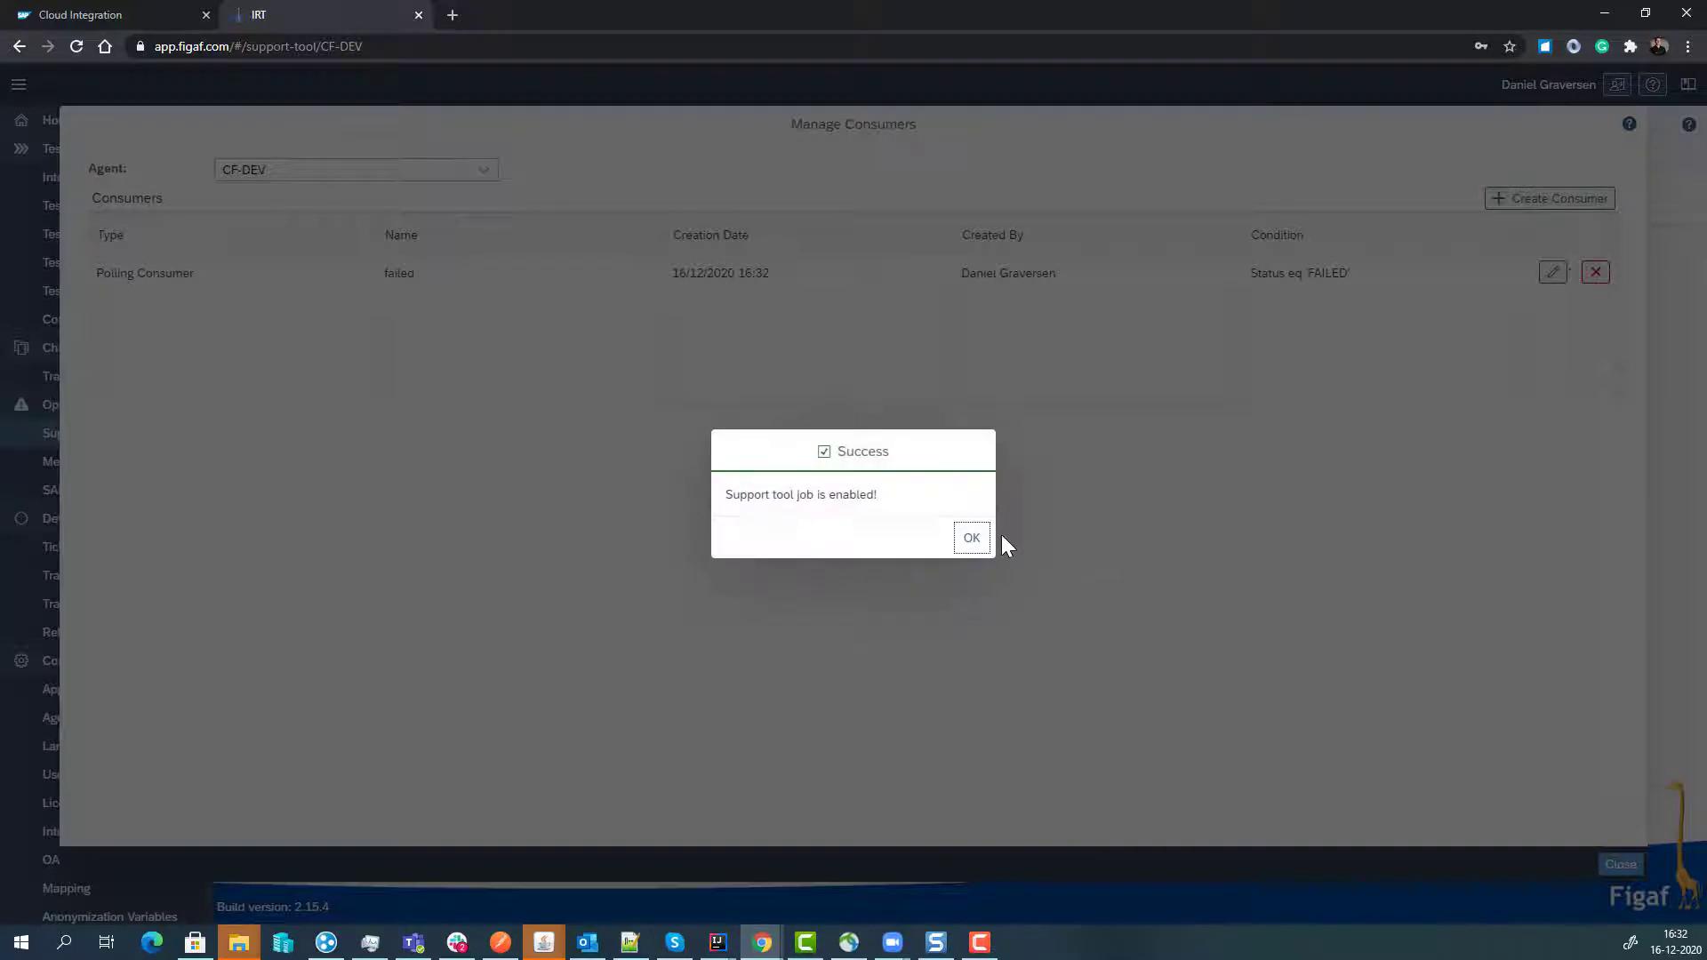
left_click(973, 539)
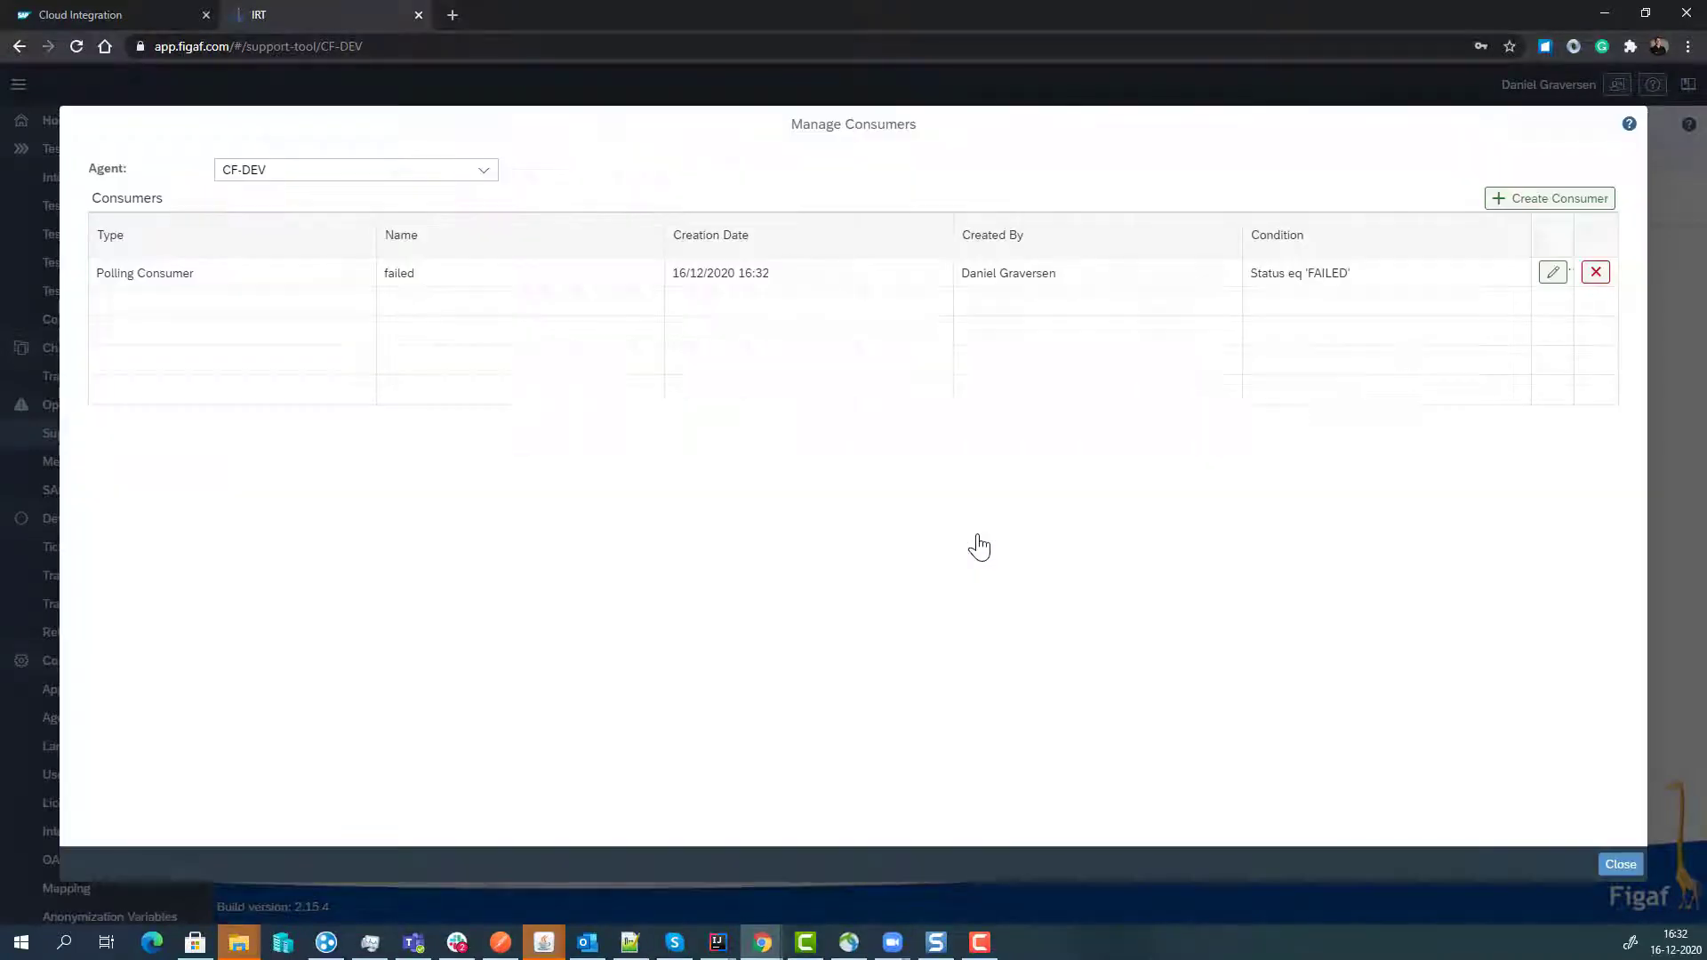
- Set the Default Rule's 'Don't send similar notifications' to 60 minutes, save it, and go back
left_click(1616, 867)
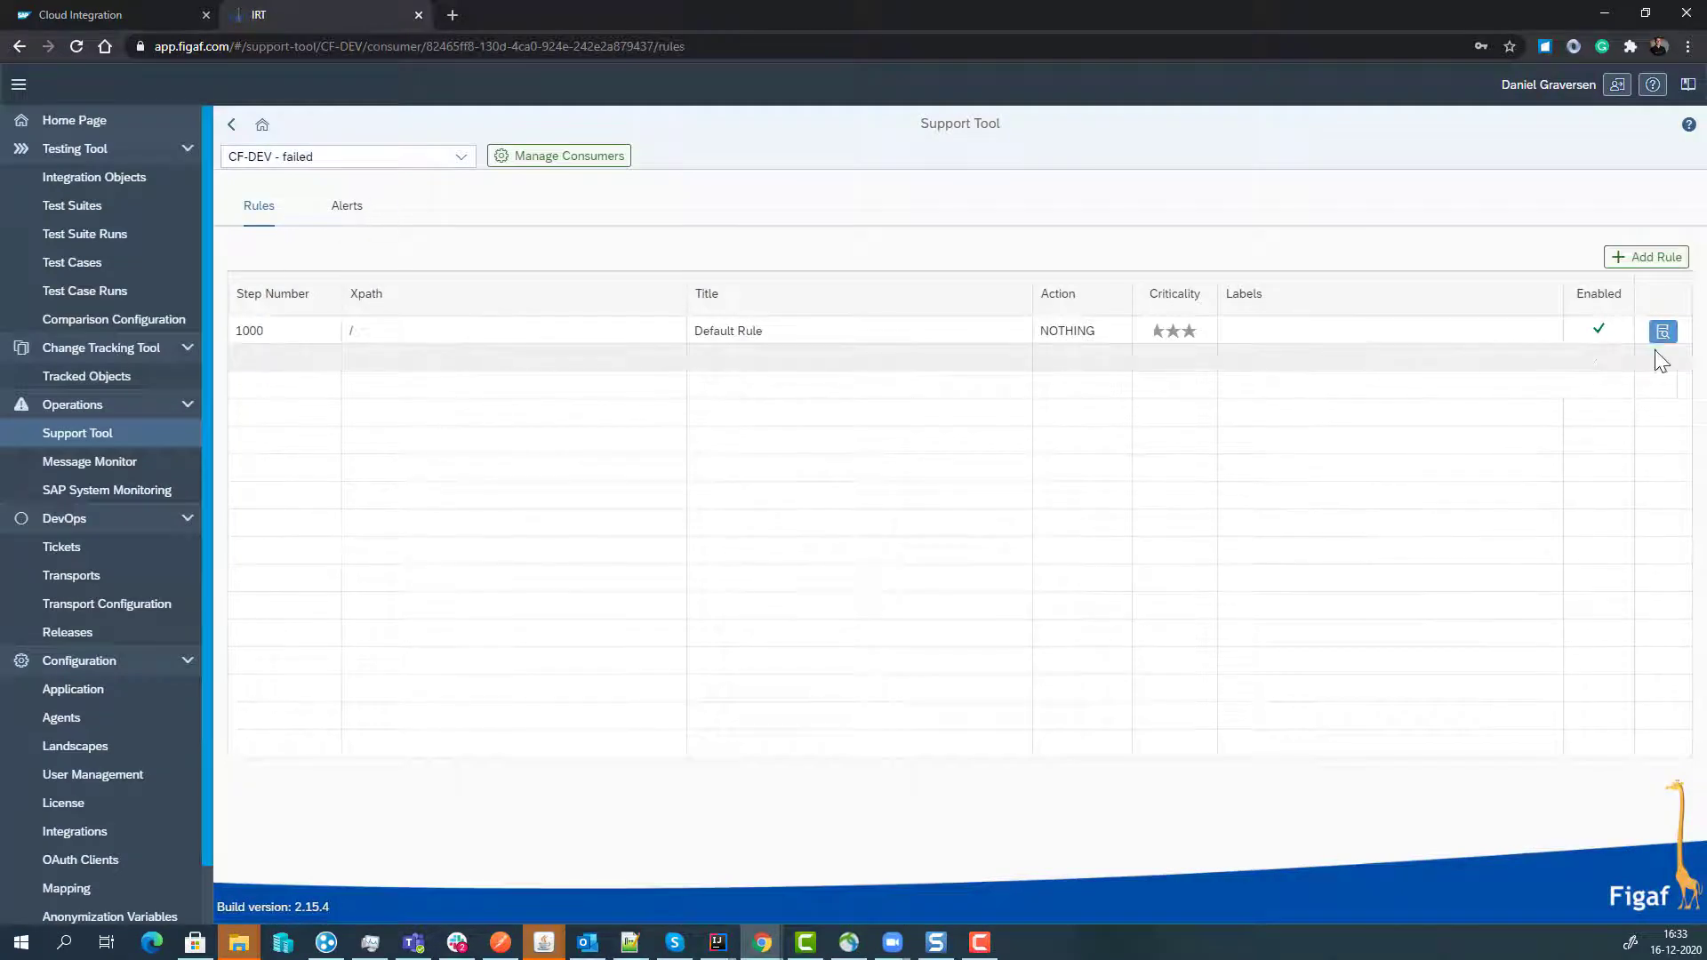
left_click(1662, 333)
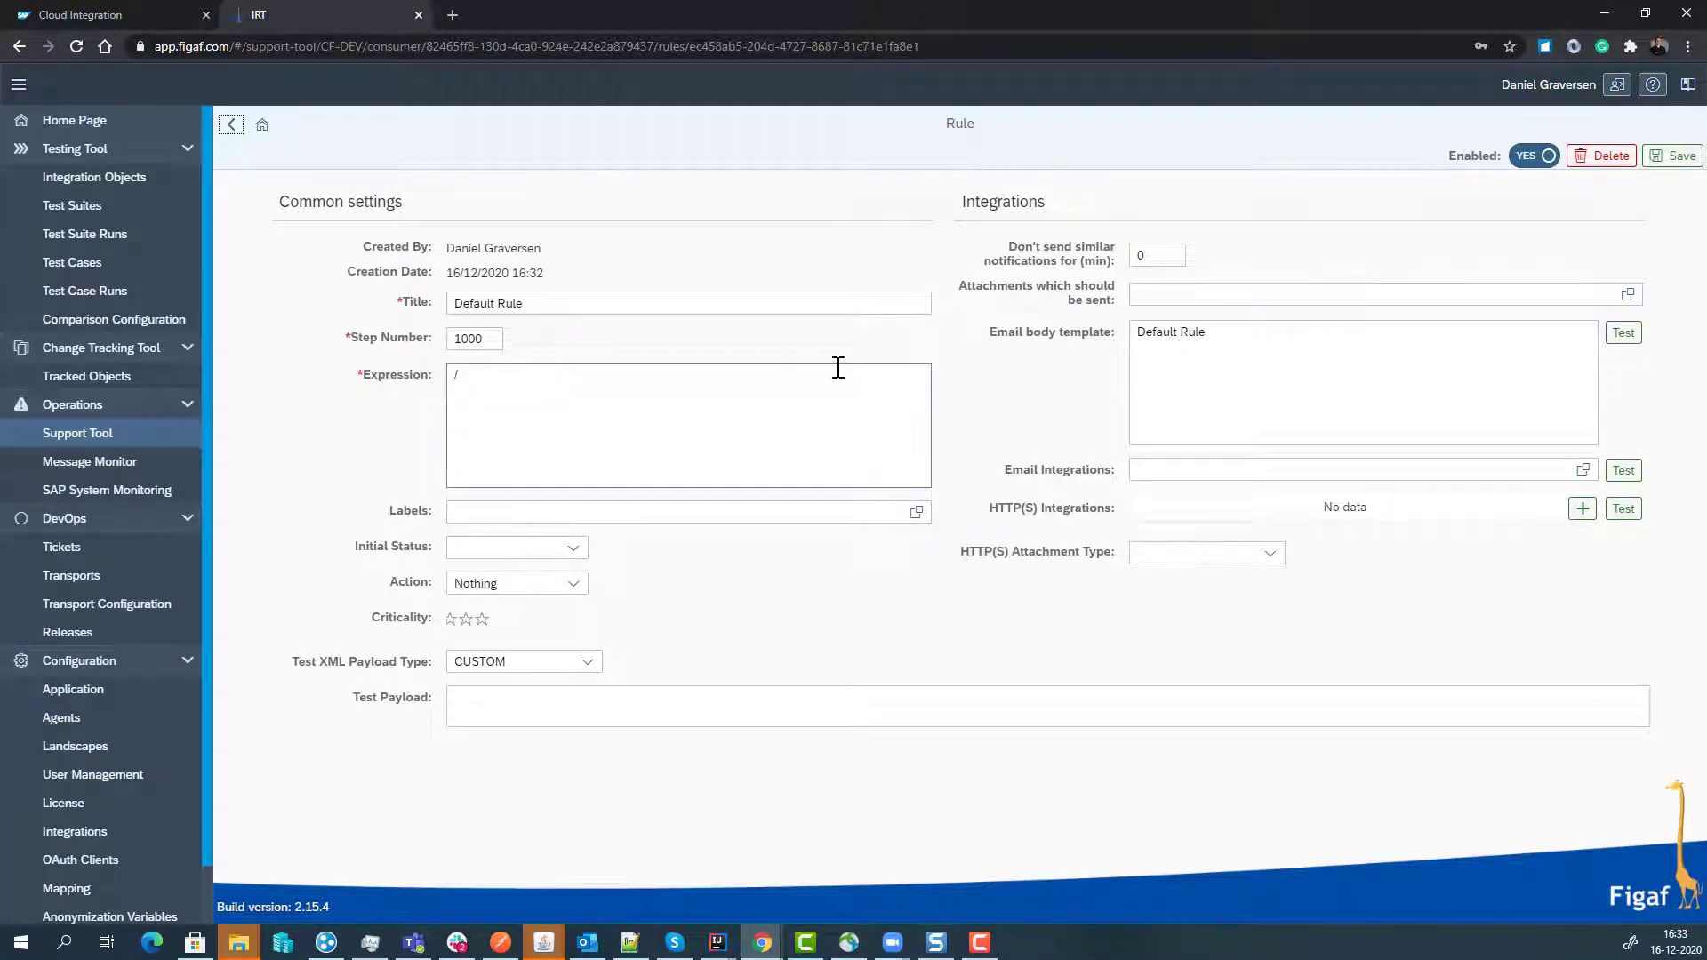
left_click(1141, 255)
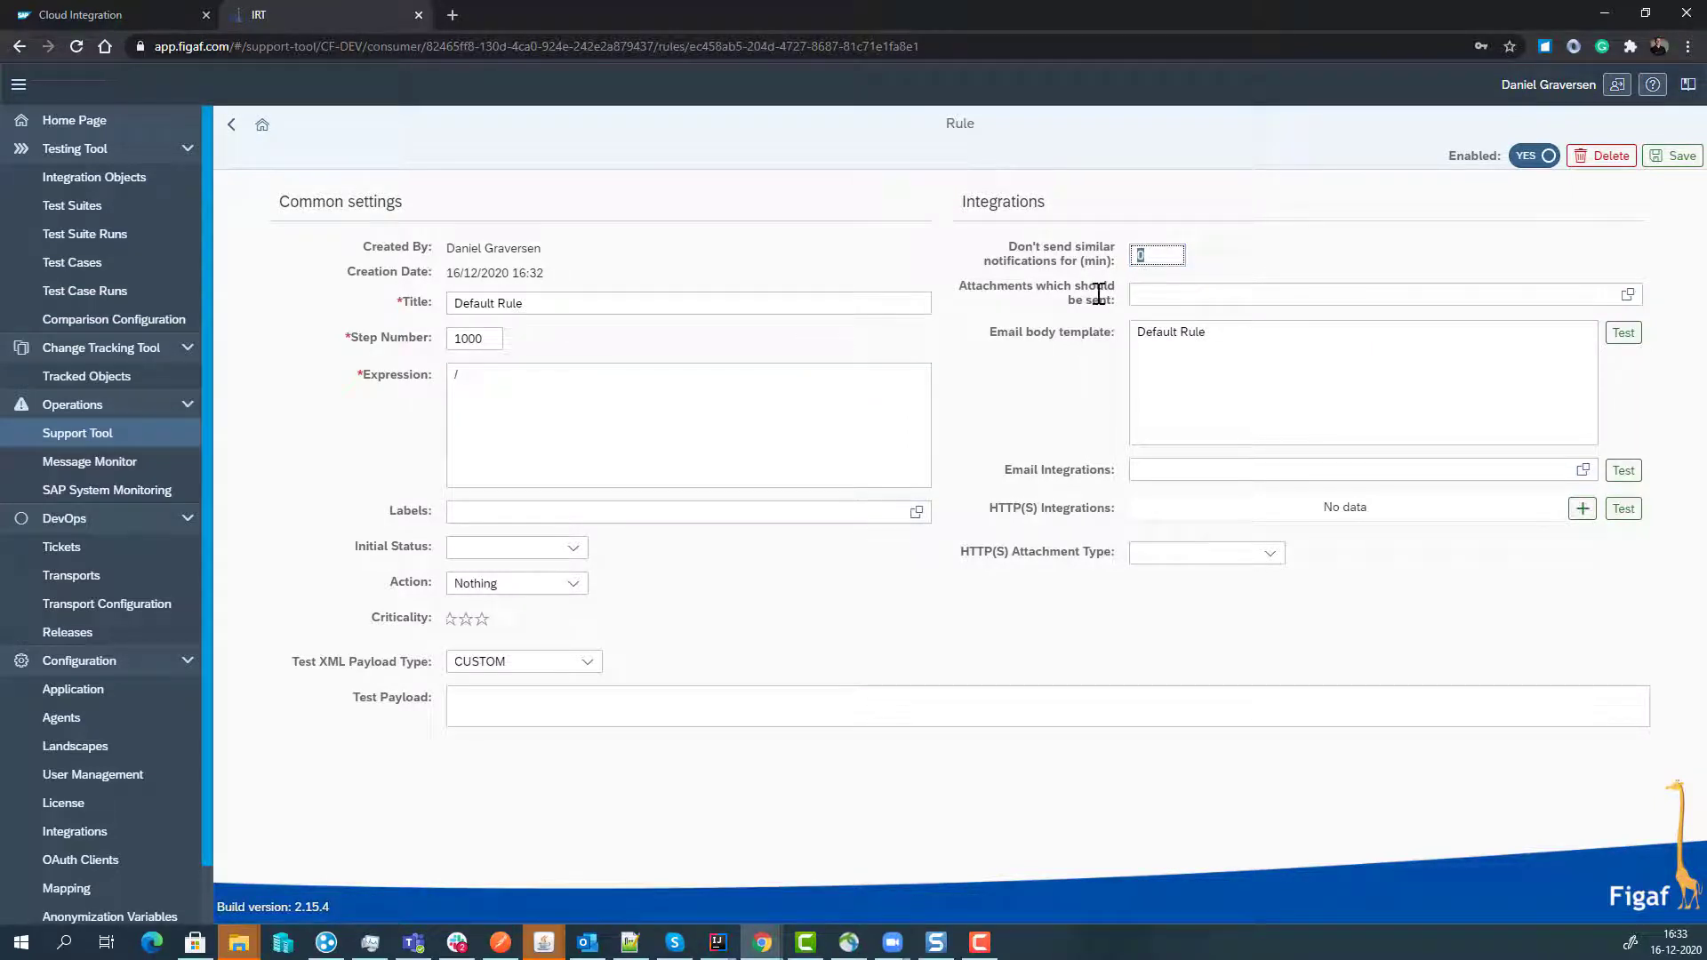
type("60")
left_click(1671, 160)
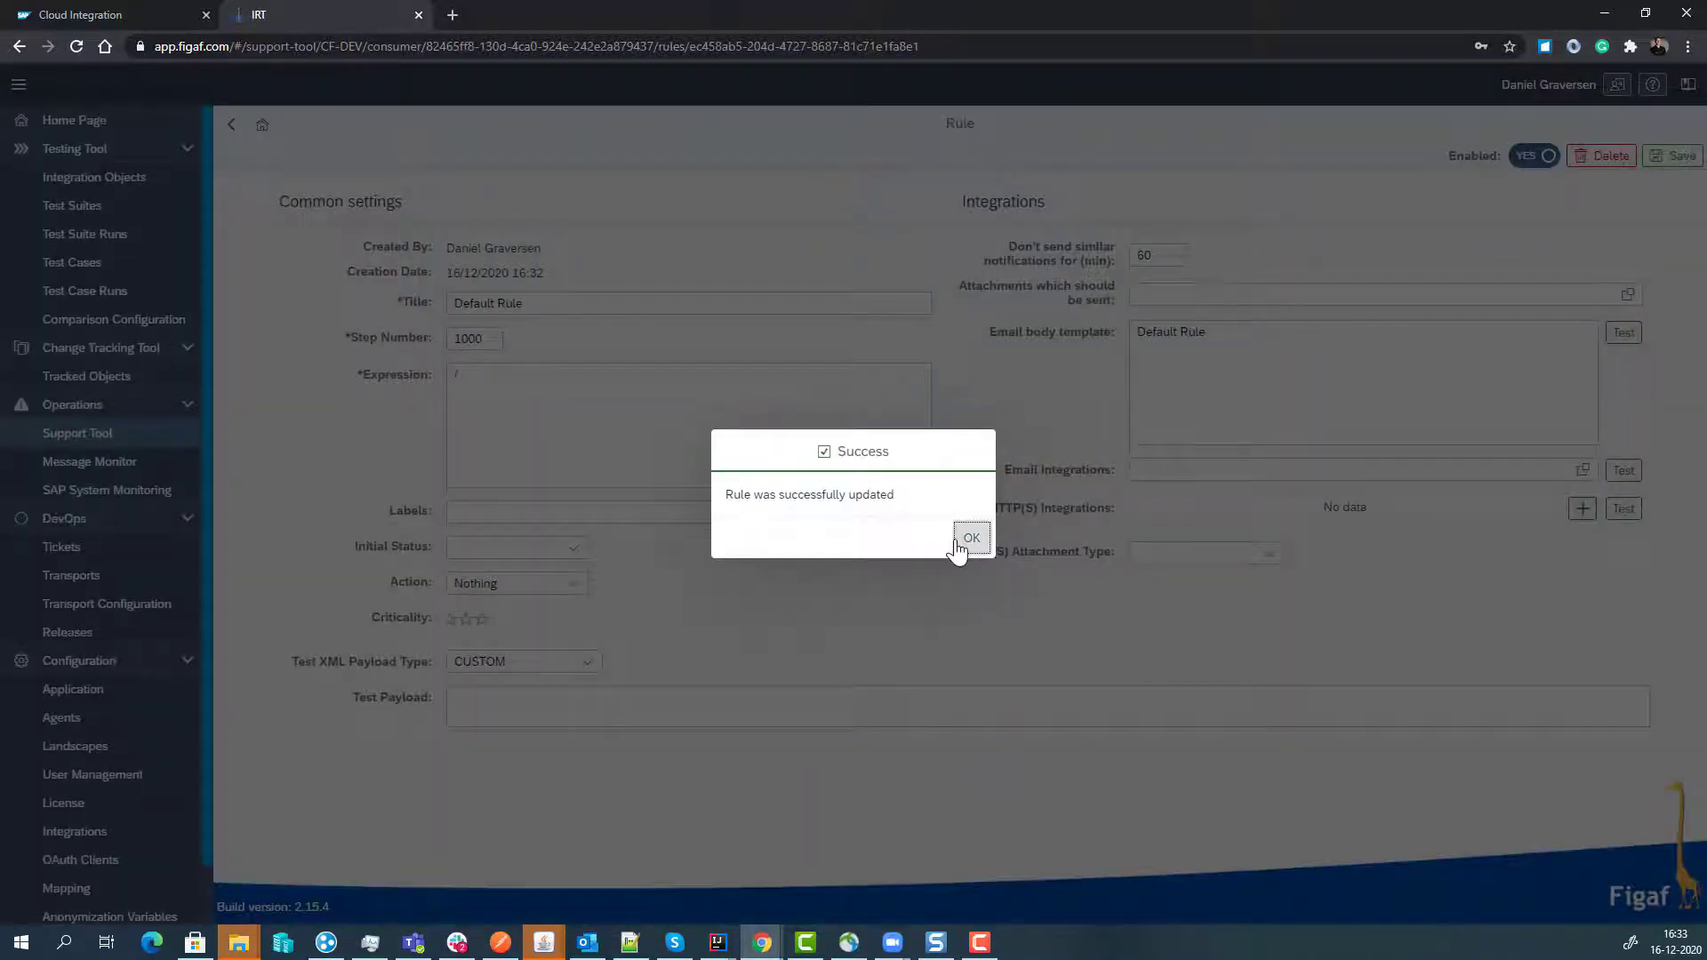
left_click(969, 538)
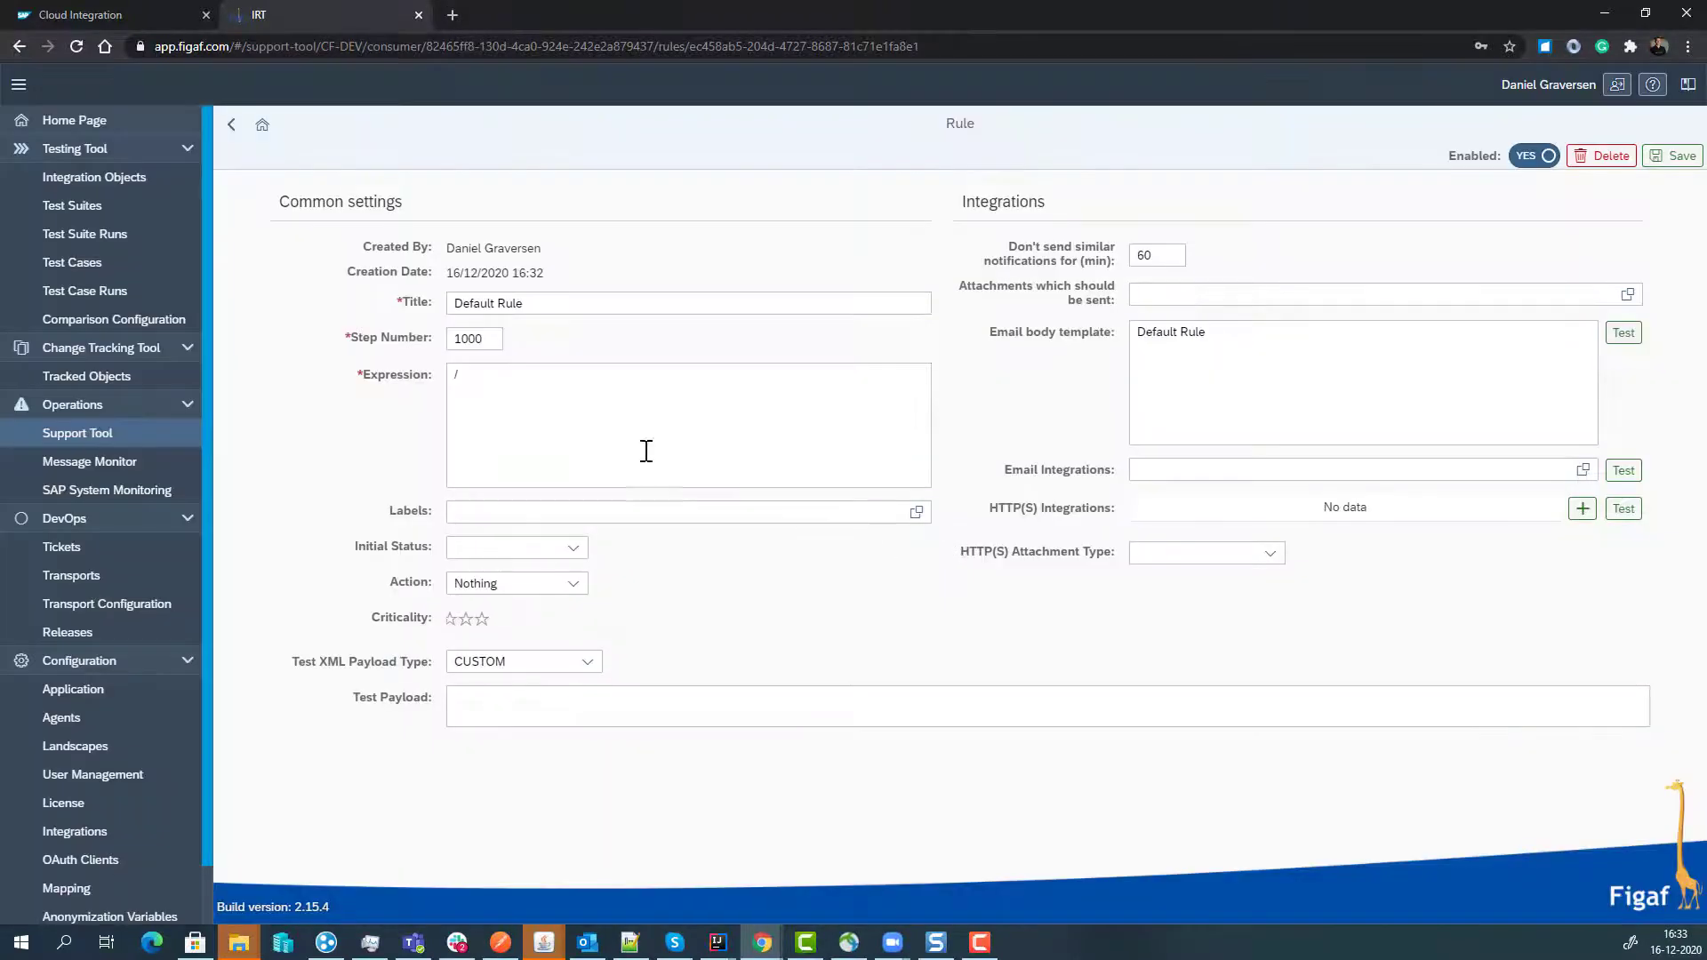
left_click(233, 130)
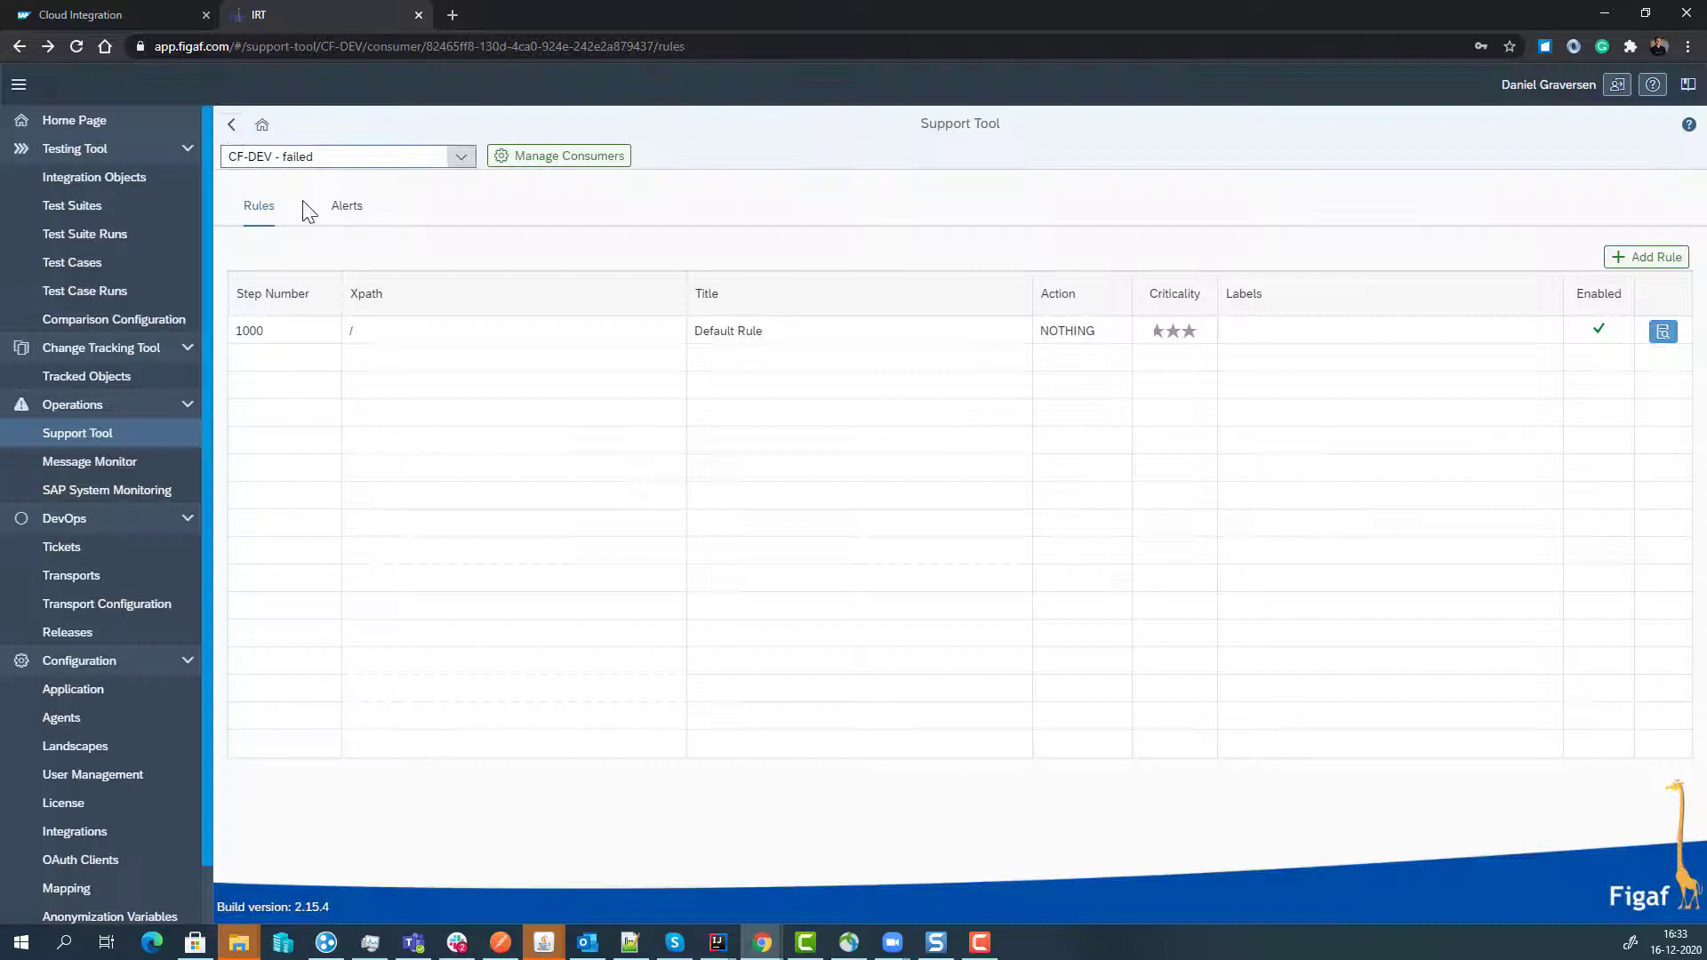
- Poll alerts on the Alerts tab and review the 18 handled GreatfailureIflow alerts
left_click(346, 206)
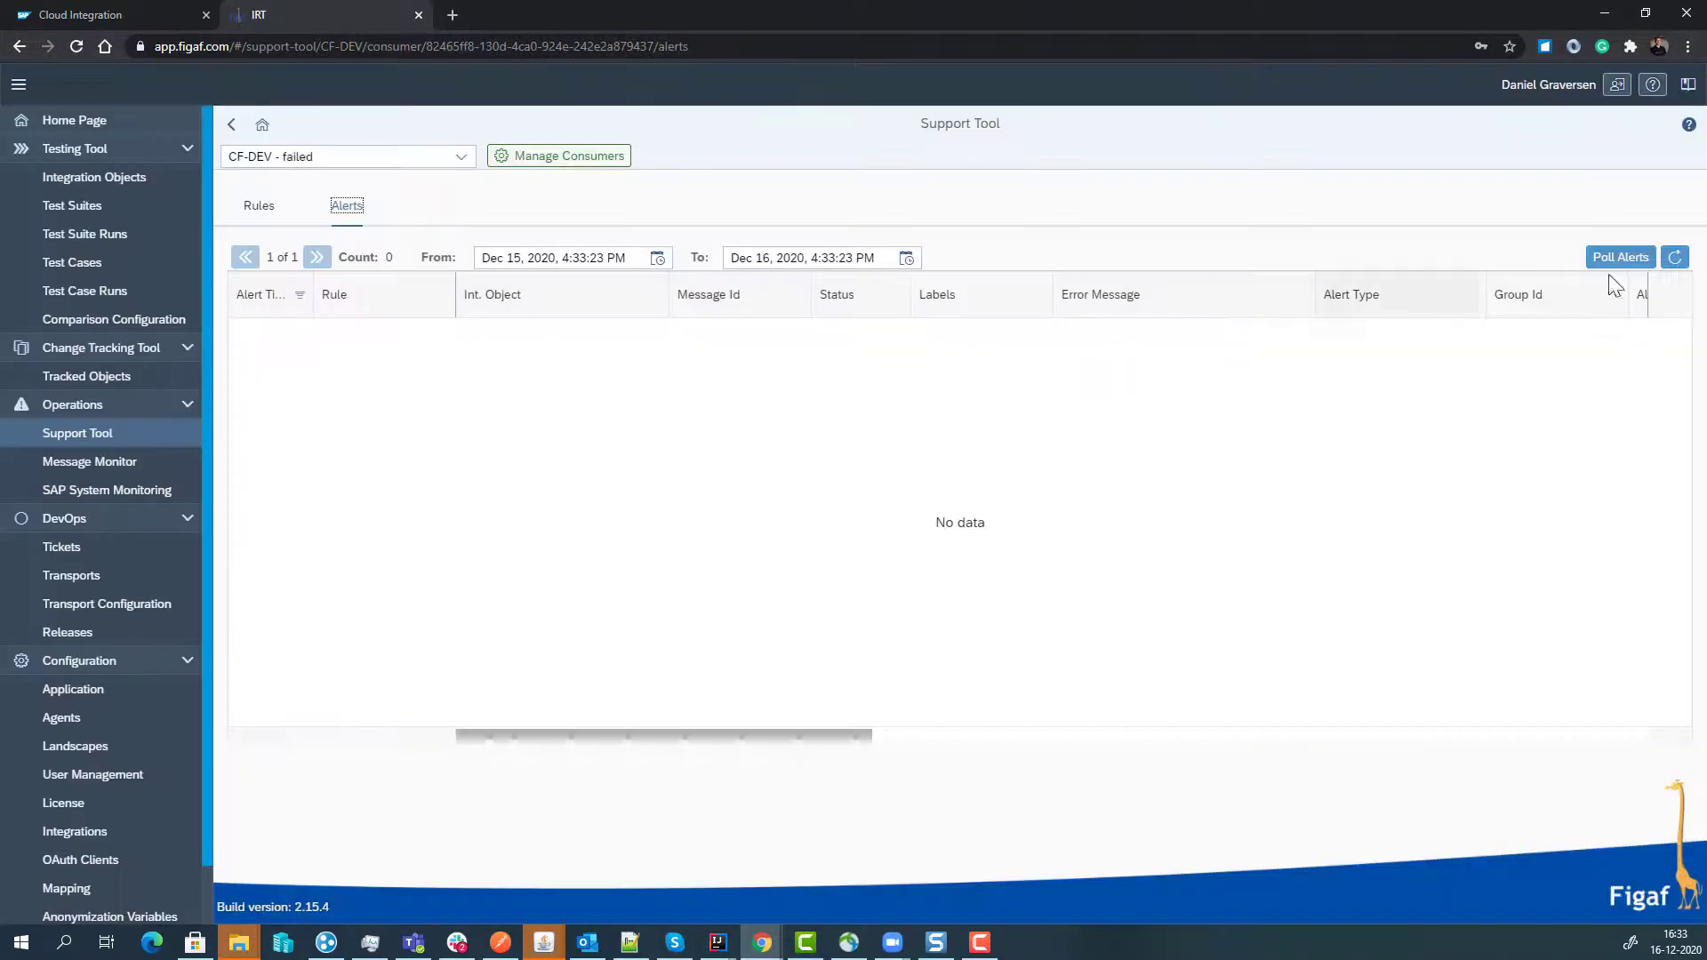
left_click(1616, 261)
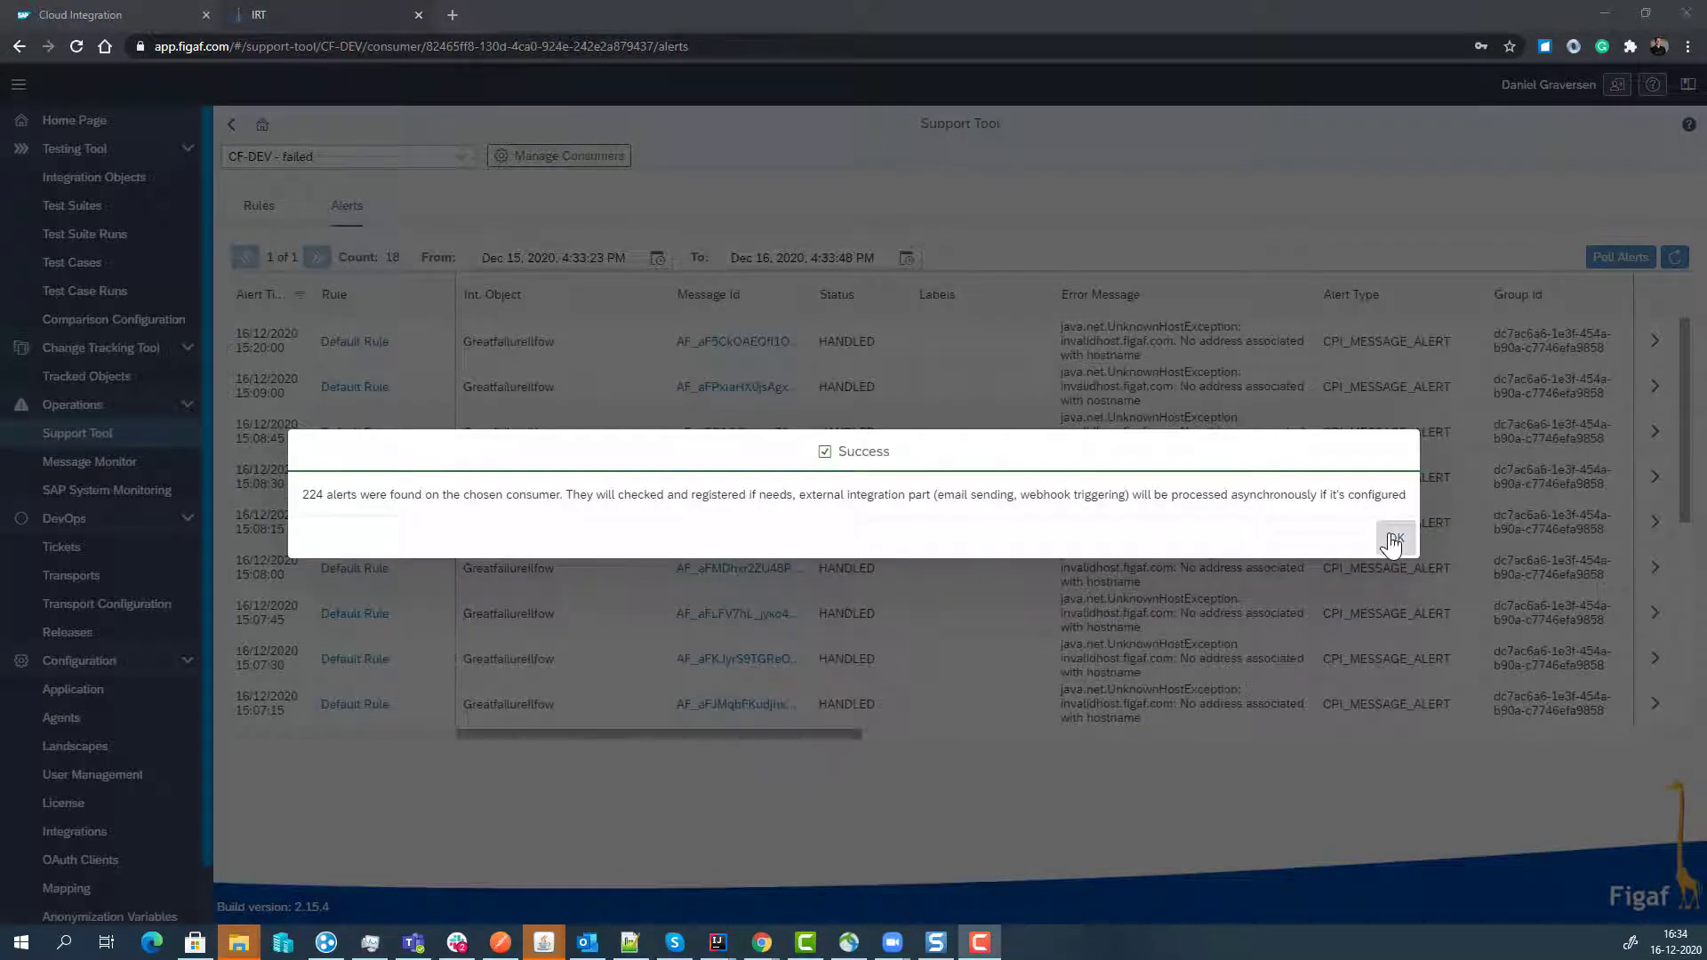
left_click(1393, 540)
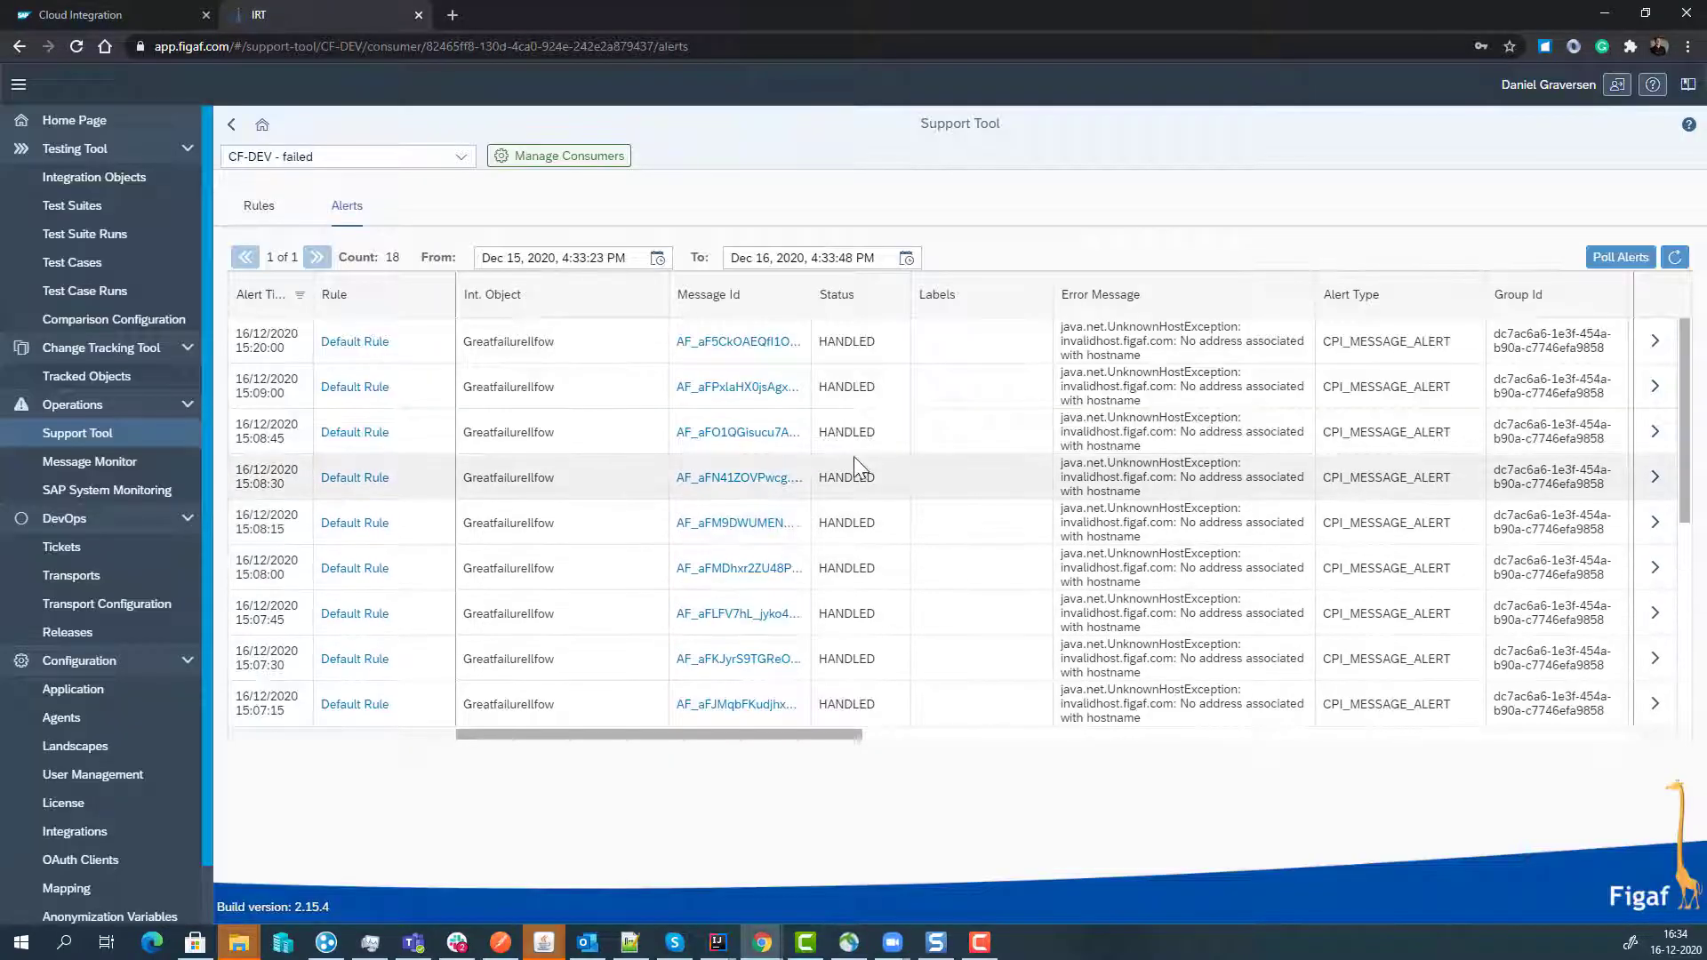
scroll(875, 433, "down", 3)
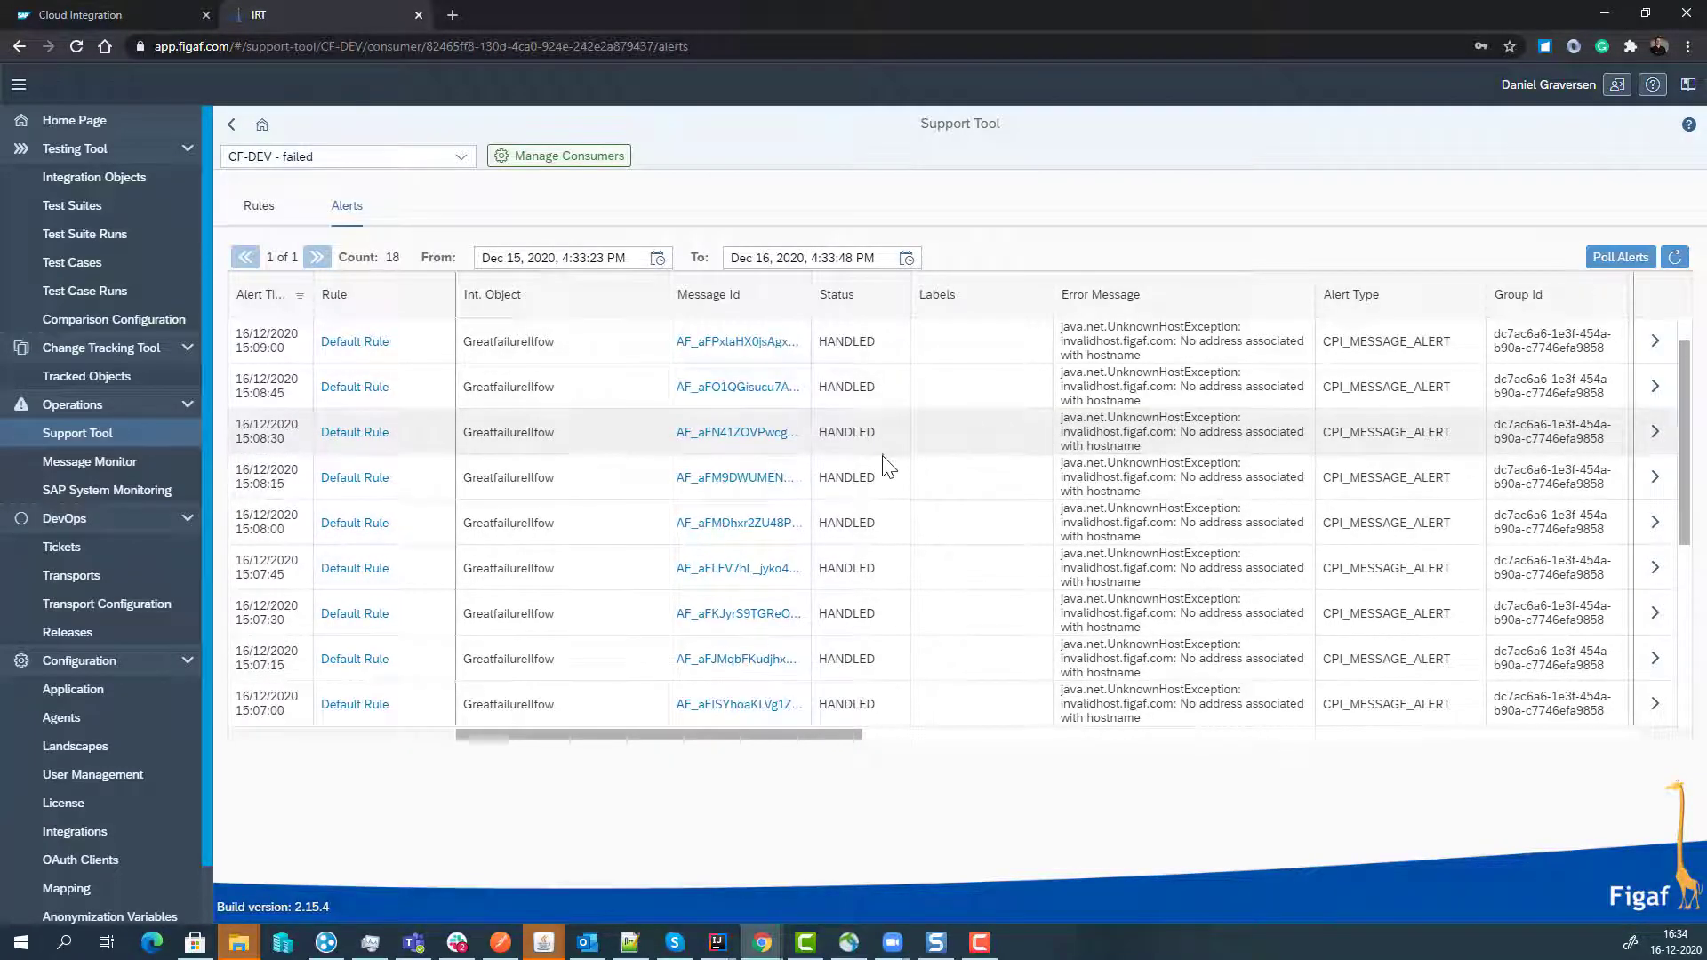
scroll(883, 472, "down", 6)
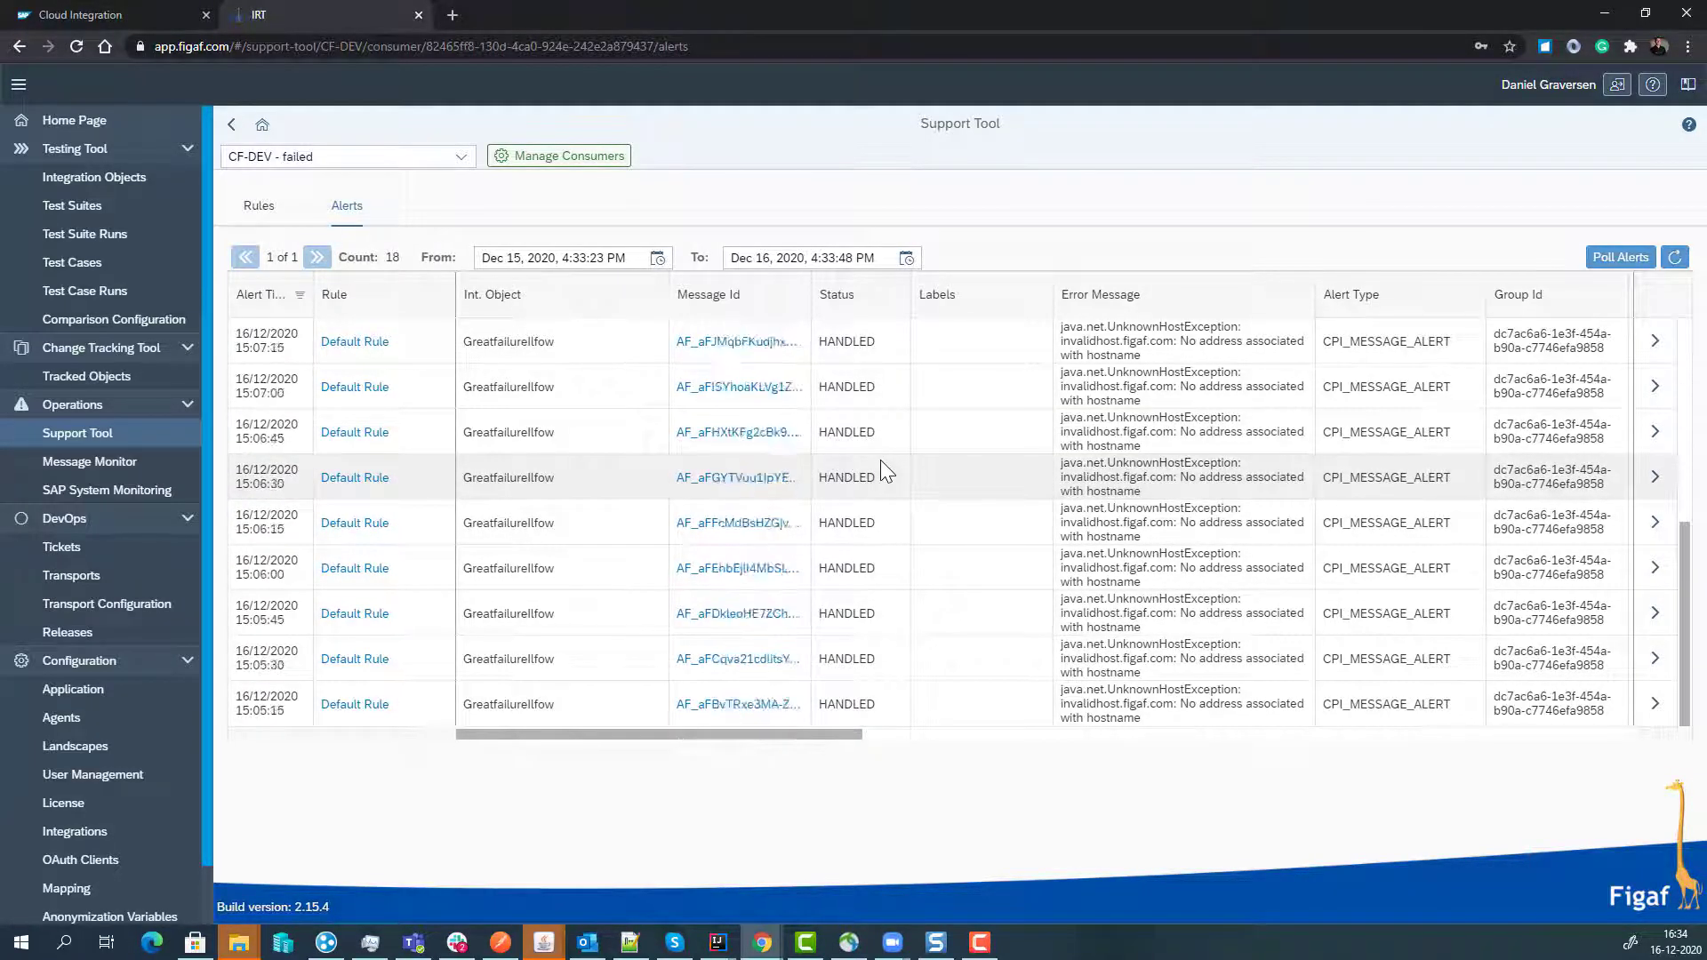
scroll(880, 461, "up", 9)
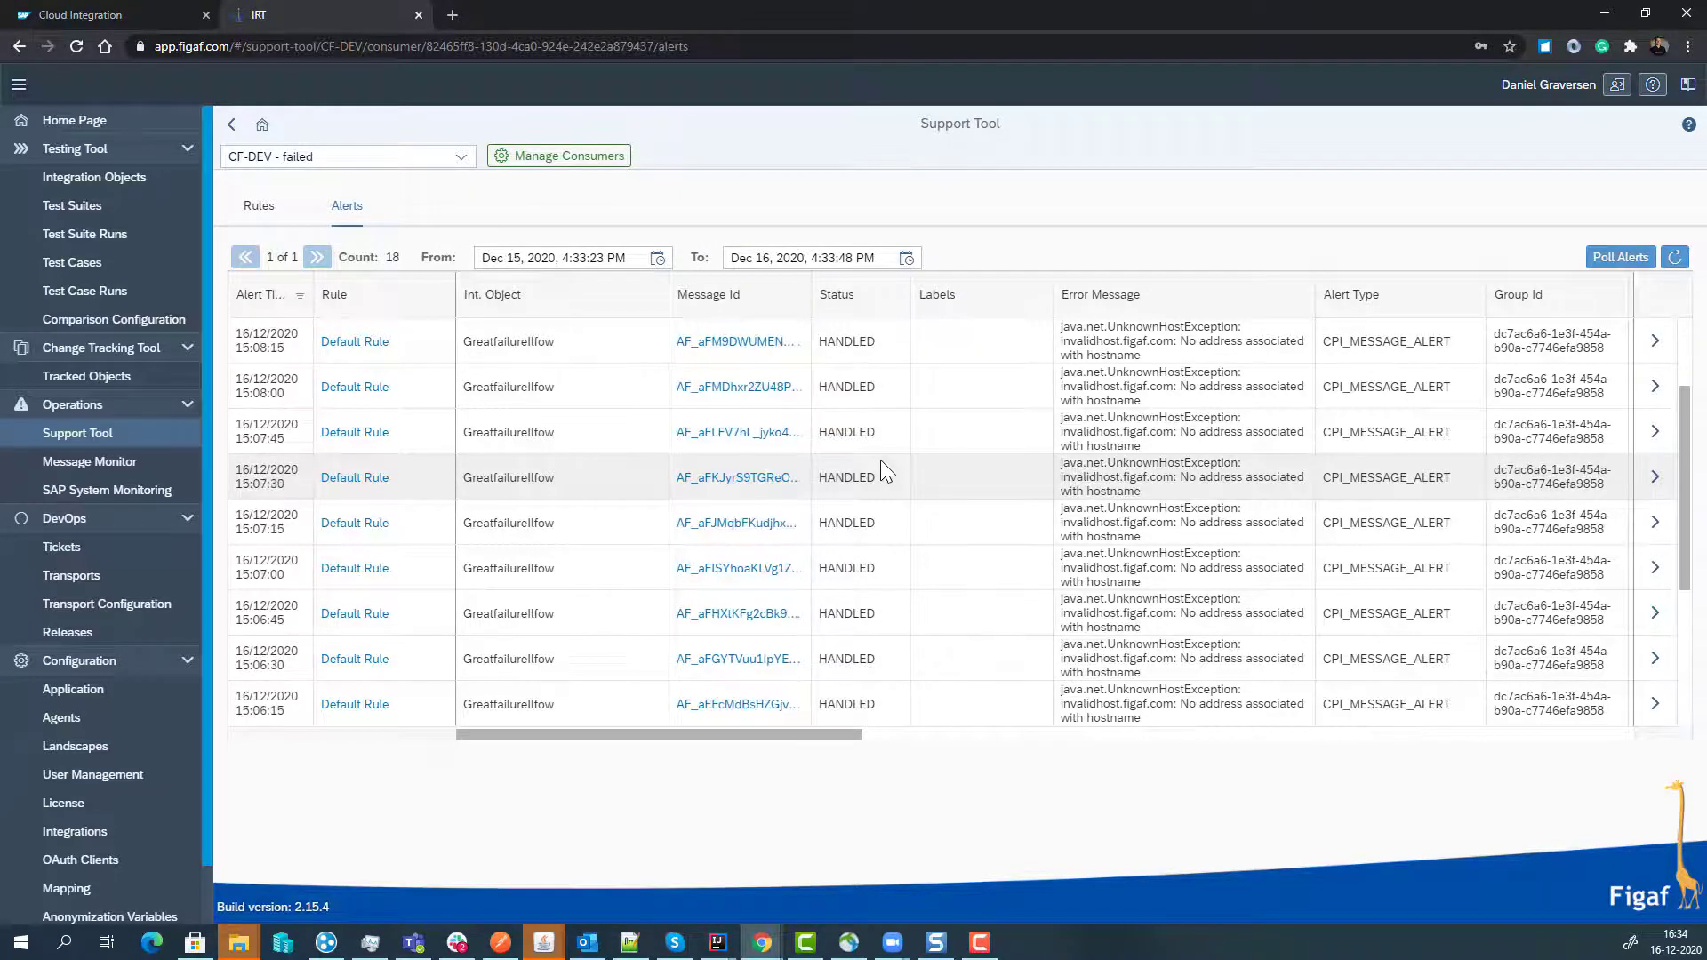
scroll(880, 460, "down", 9)
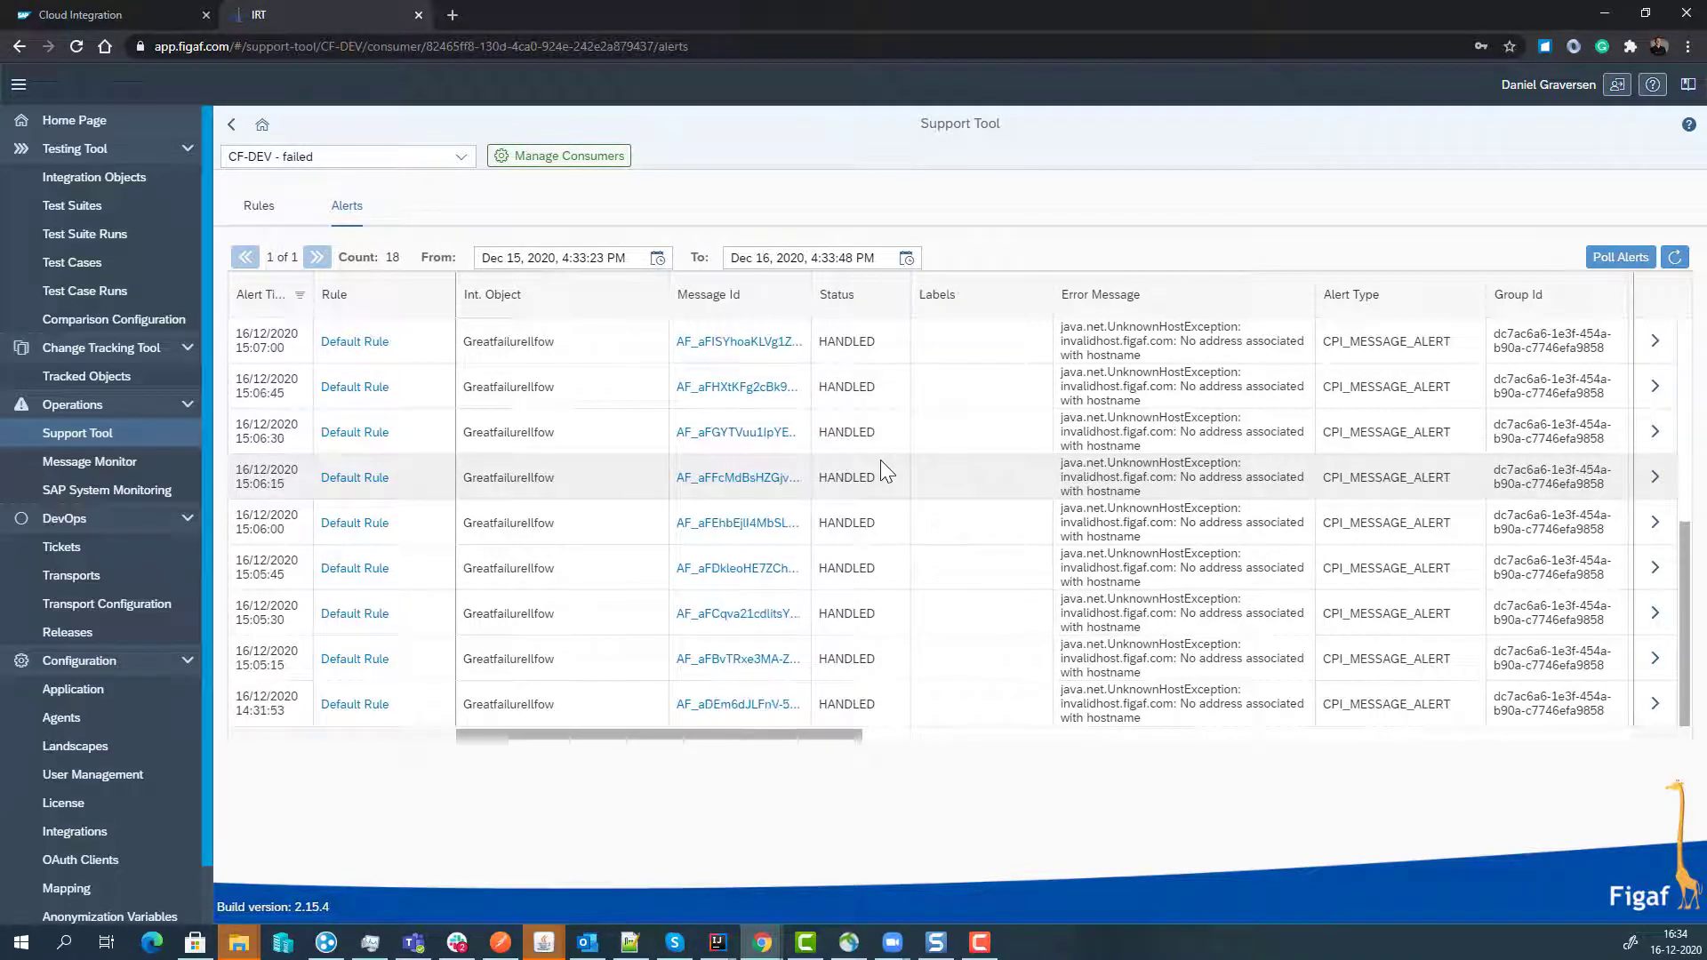
scroll(880, 461, "up", 9)
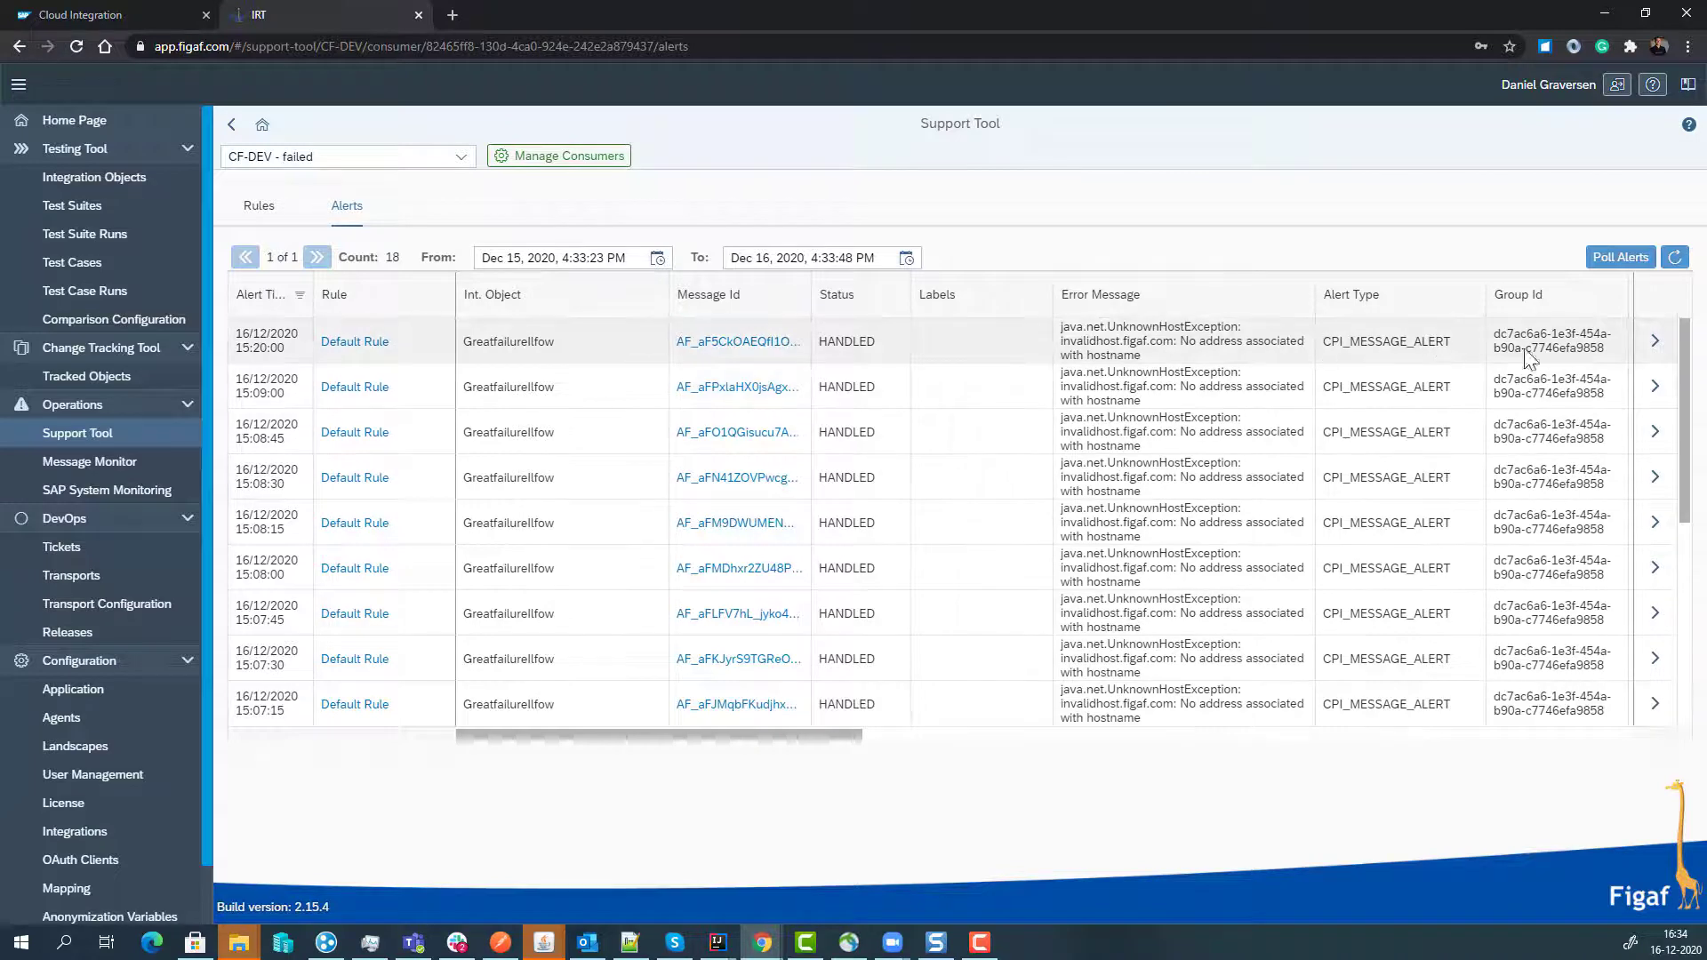
- Open the 15:20:00 alert's details and start a new rule from it
left_click(1655, 343)
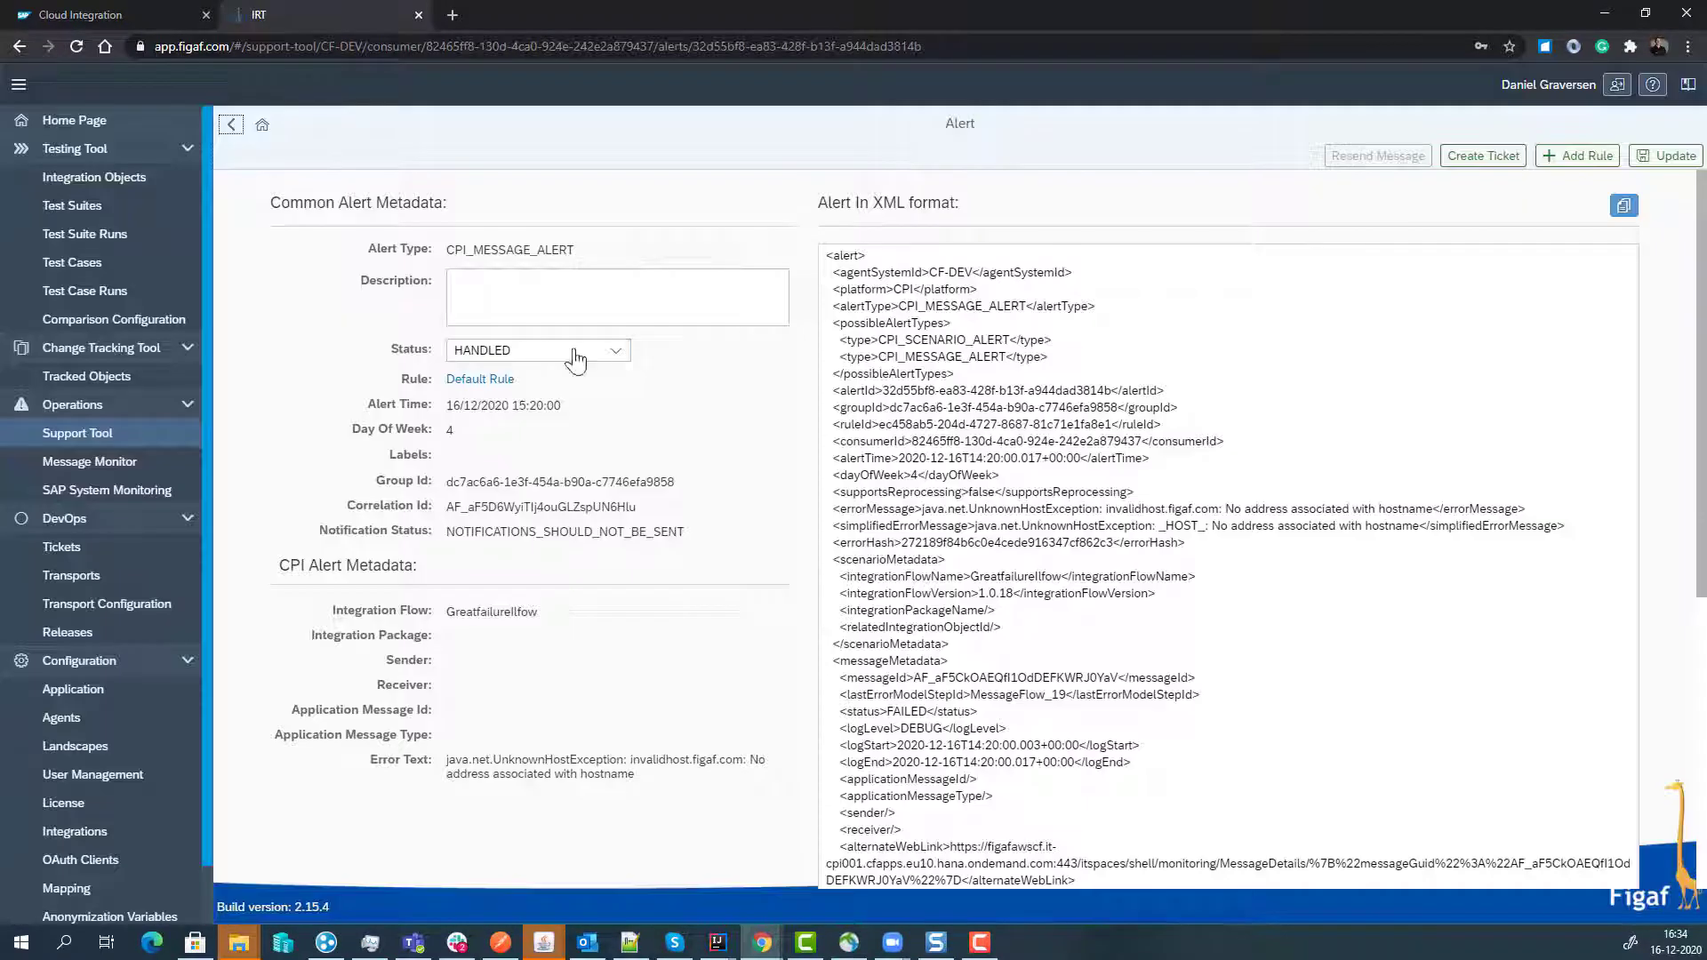
scroll(1047, 476, "down", 3)
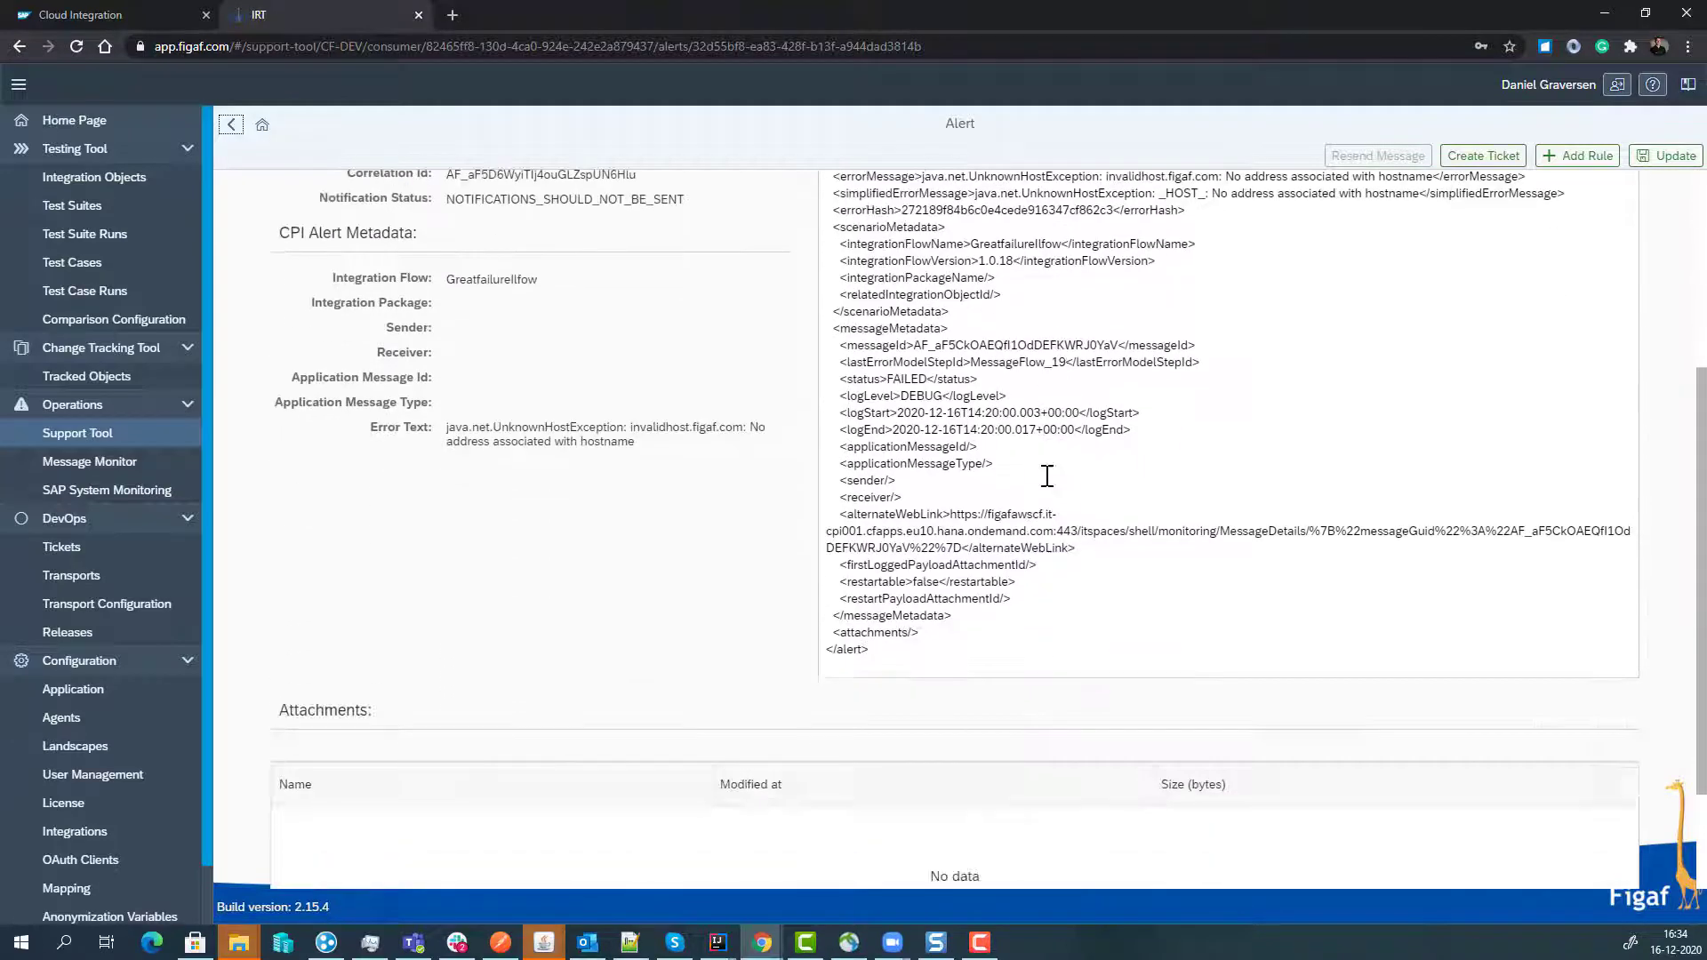
scroll(1048, 472, "up", 4)
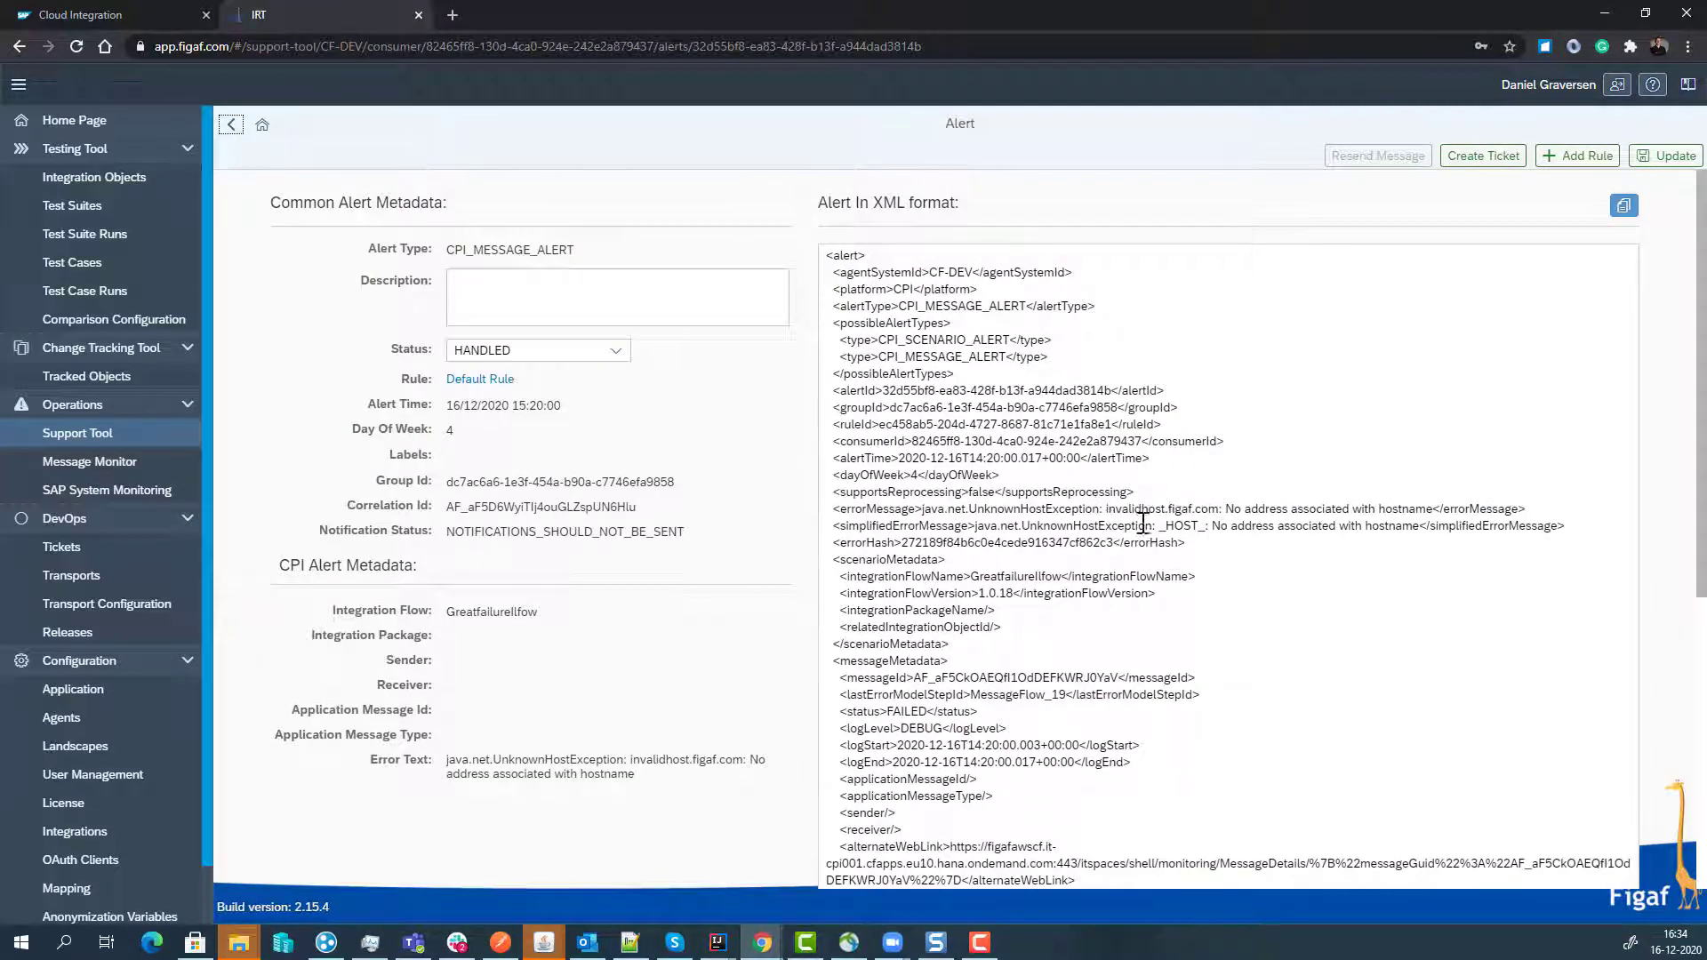
left_click(1557, 158)
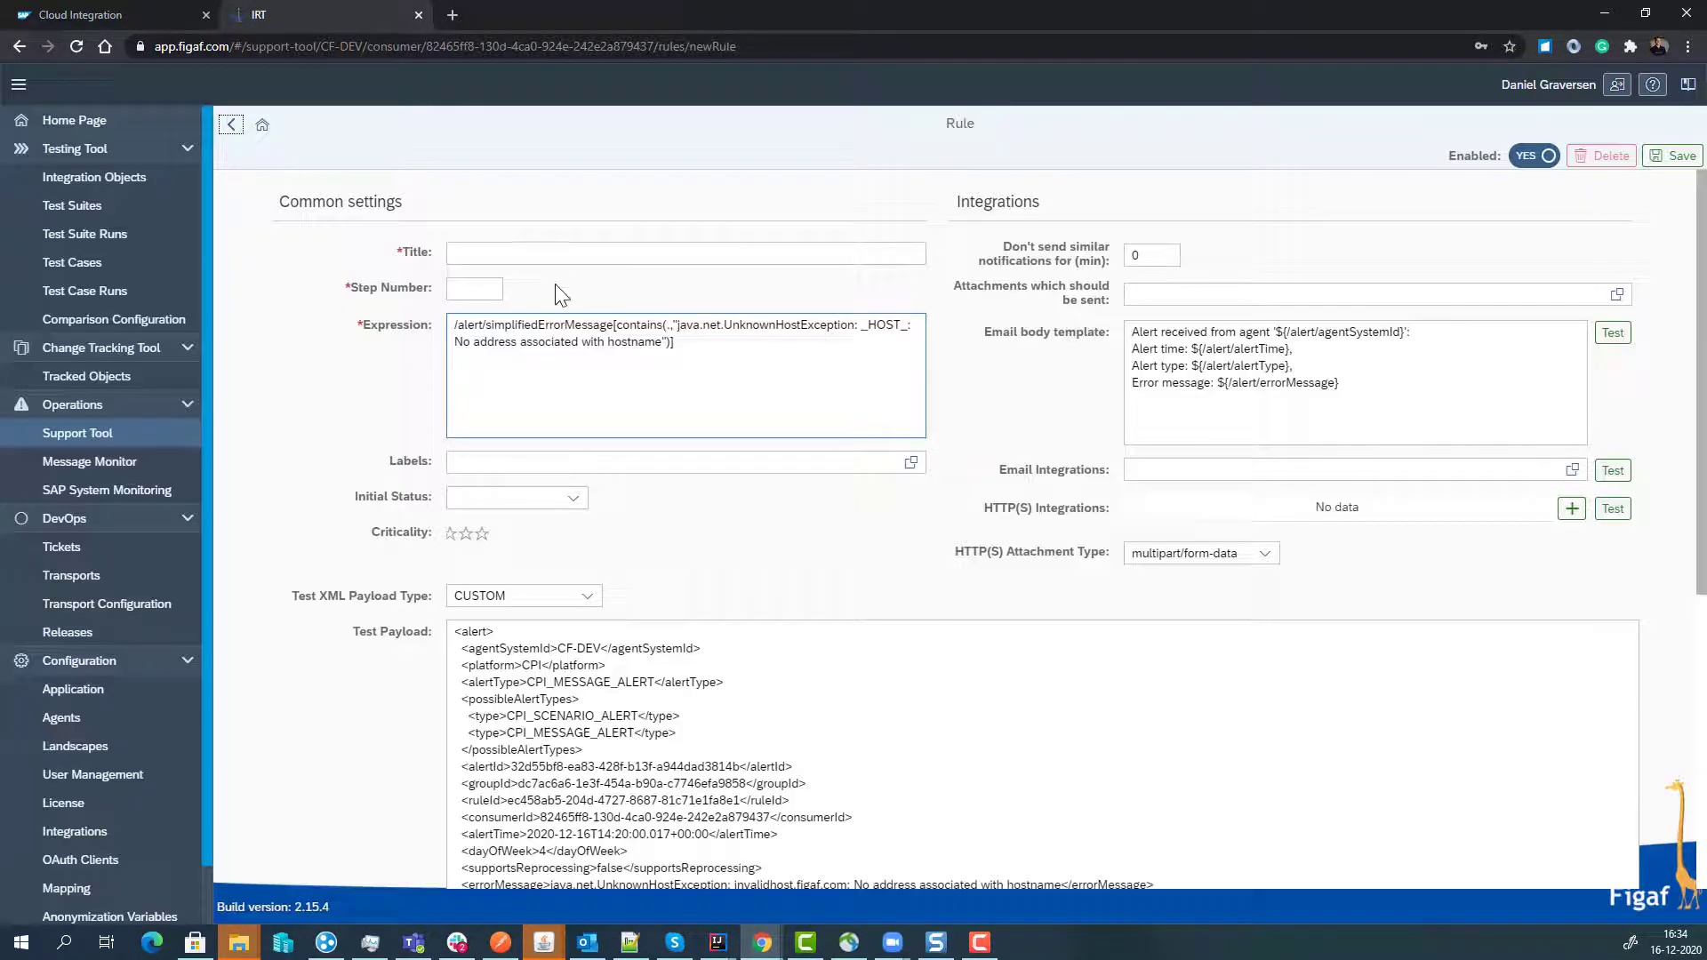
- Title the new rule 'Unknow Host exeption' with step number 20
left_click(562, 254)
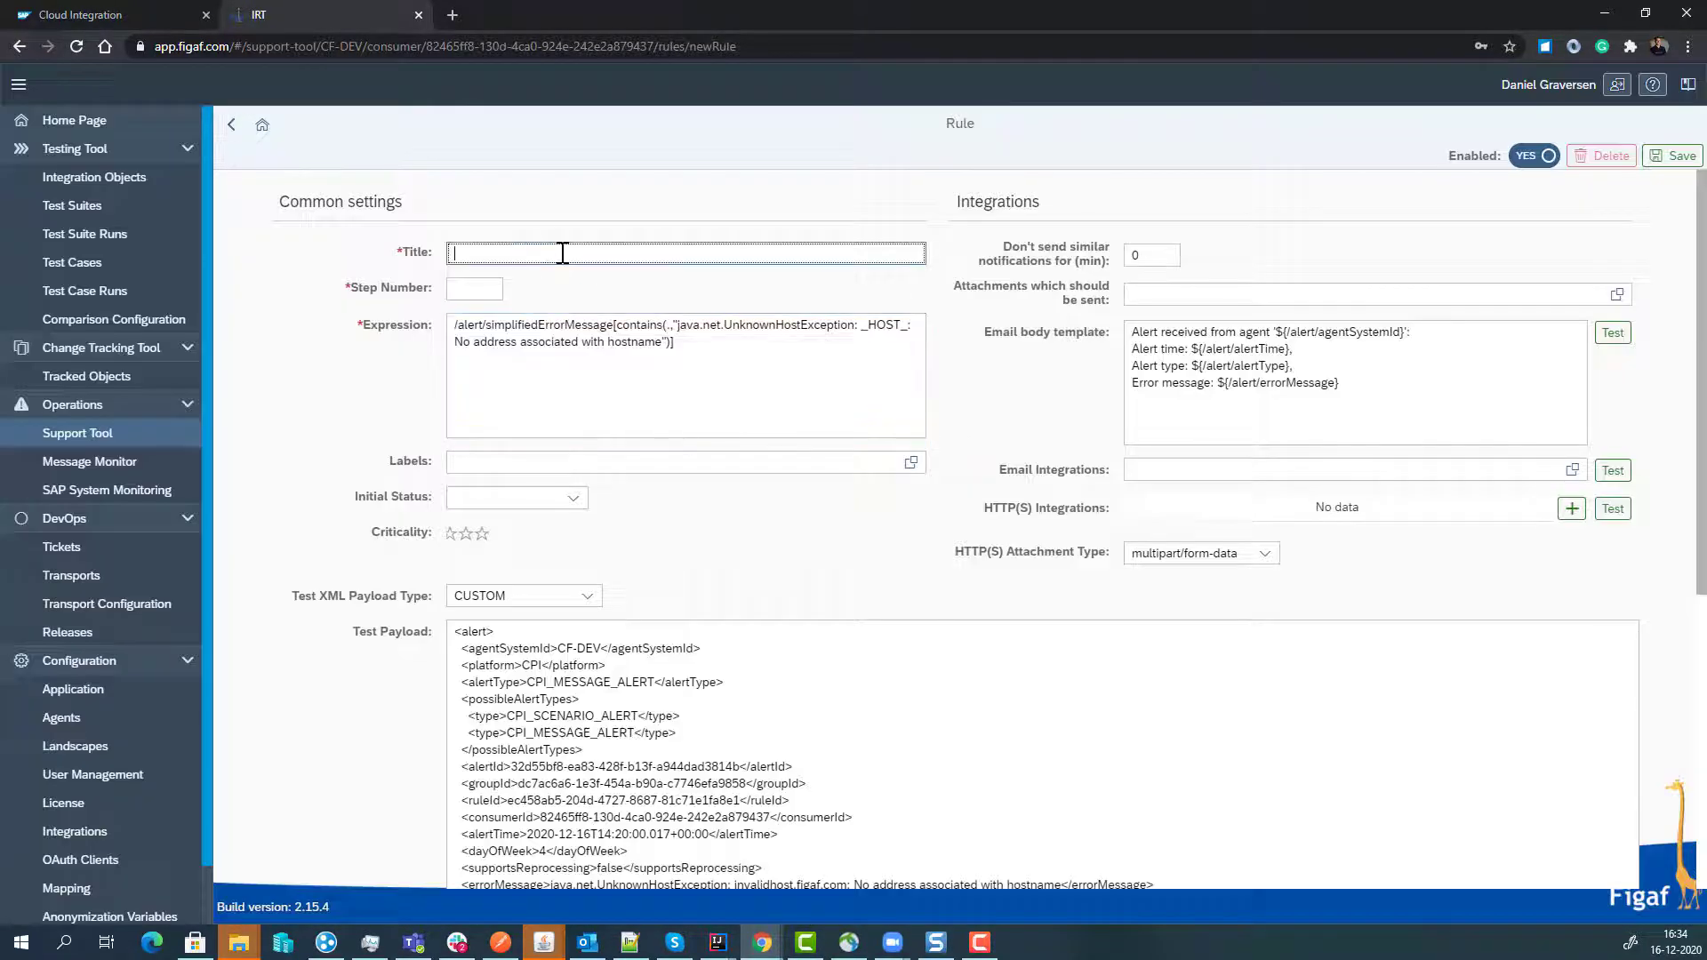
type("Unknow Host exeption")
key("Tab")
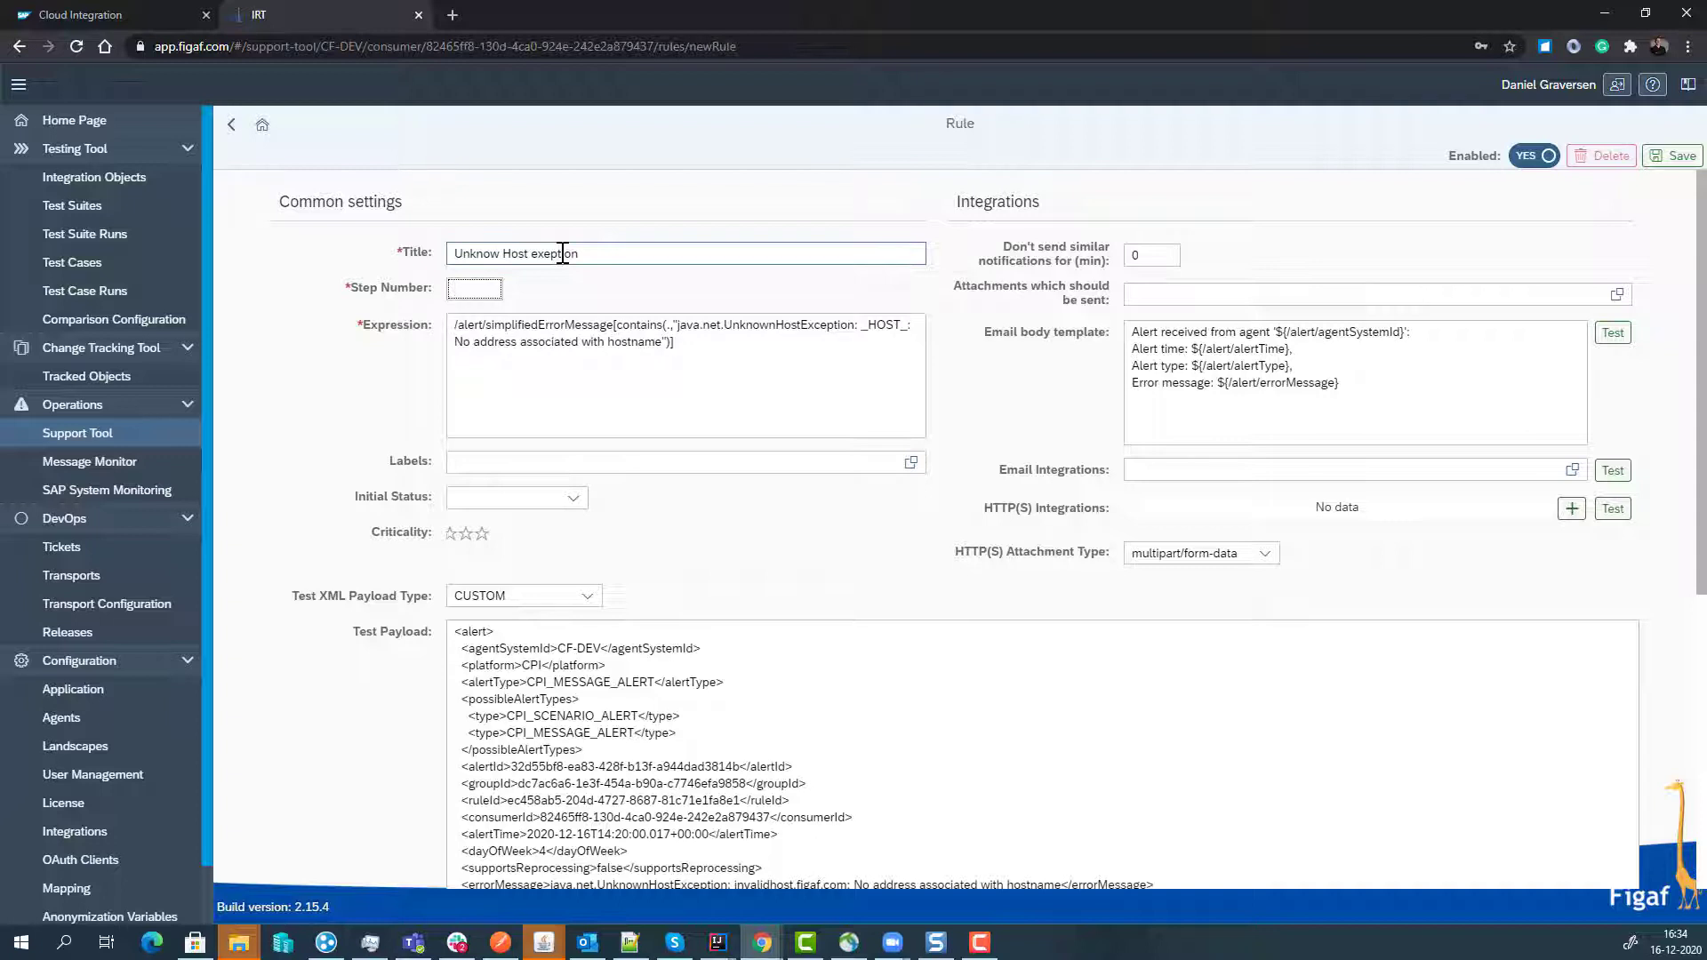
type("13")
type("20")
- Add an 'update channels' line at the top of the email body template
left_click_drag(1173, 258, 1009, 249)
left_click(1129, 330)
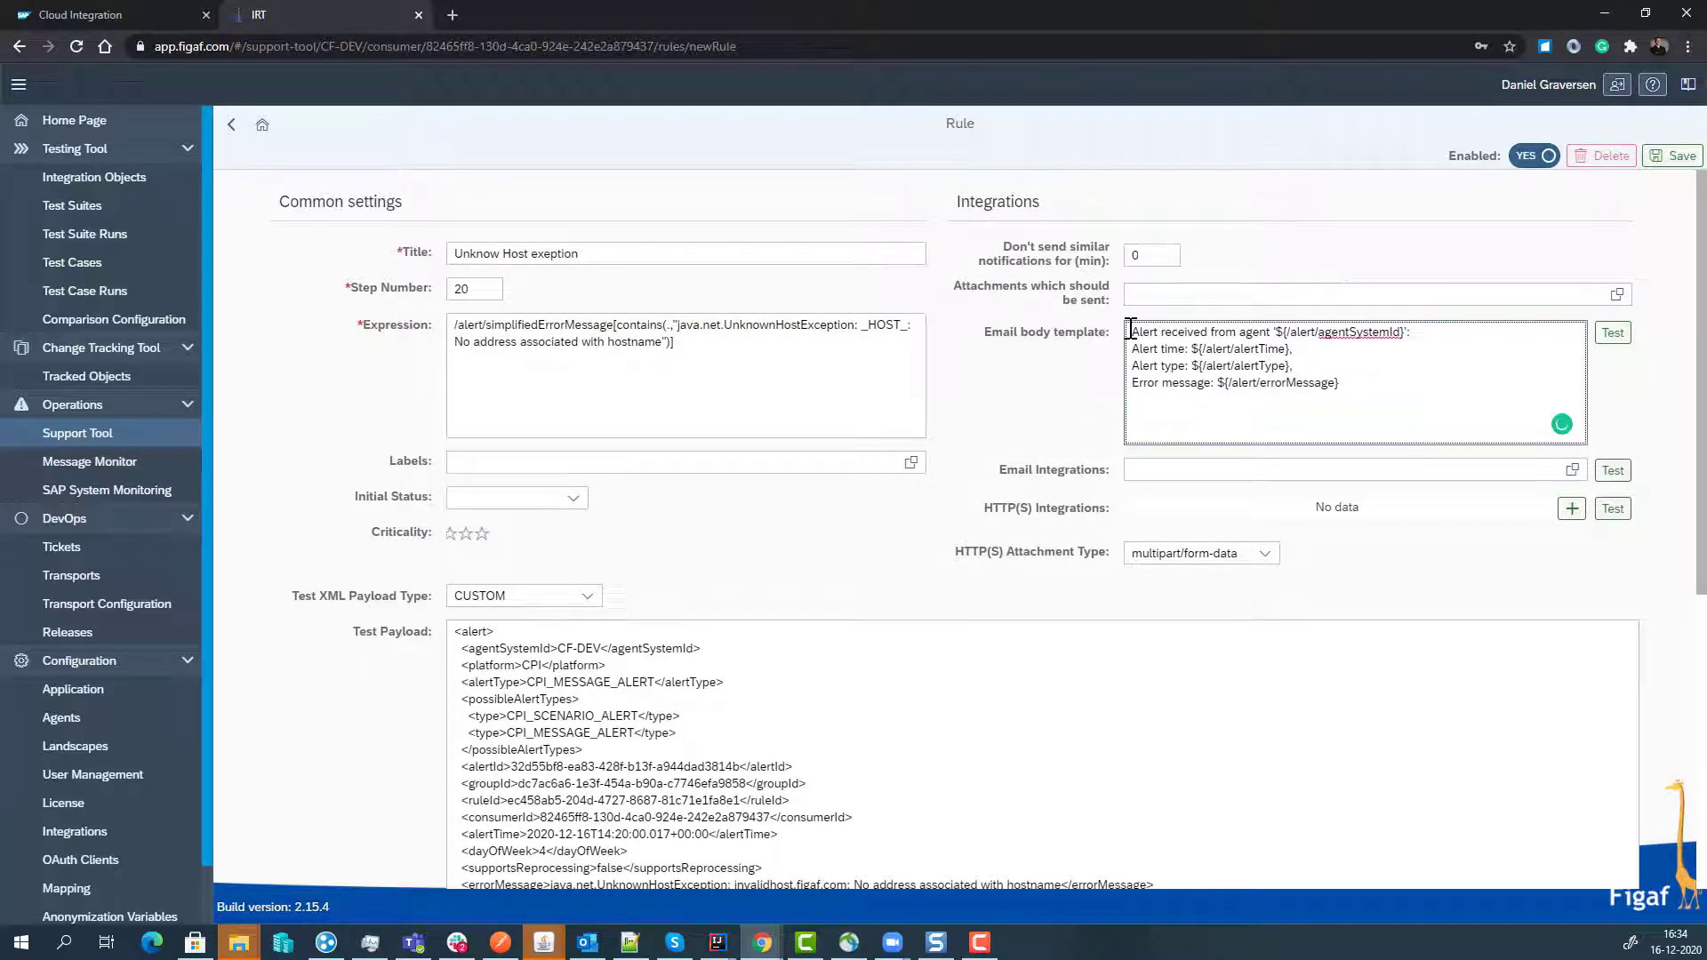
key("Return")
key("Up")
type("update ")
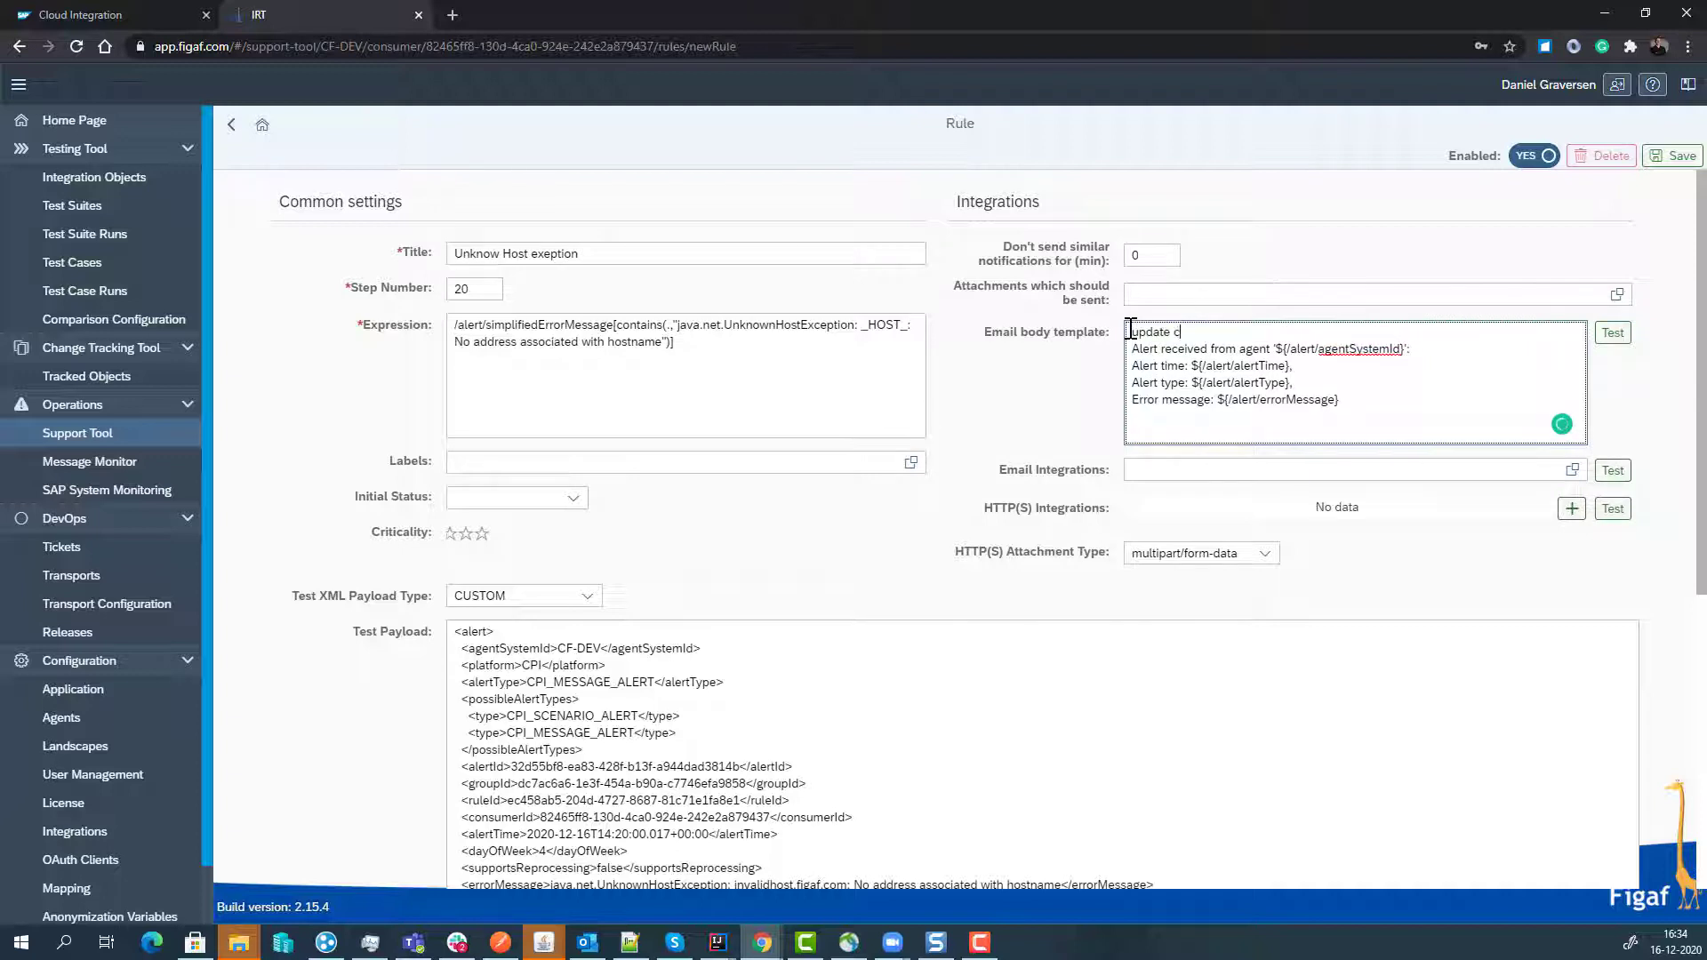
type("communciation com")
key("ctrl+BackSpace")
key("ctrl+BackSpace")
type("channels")
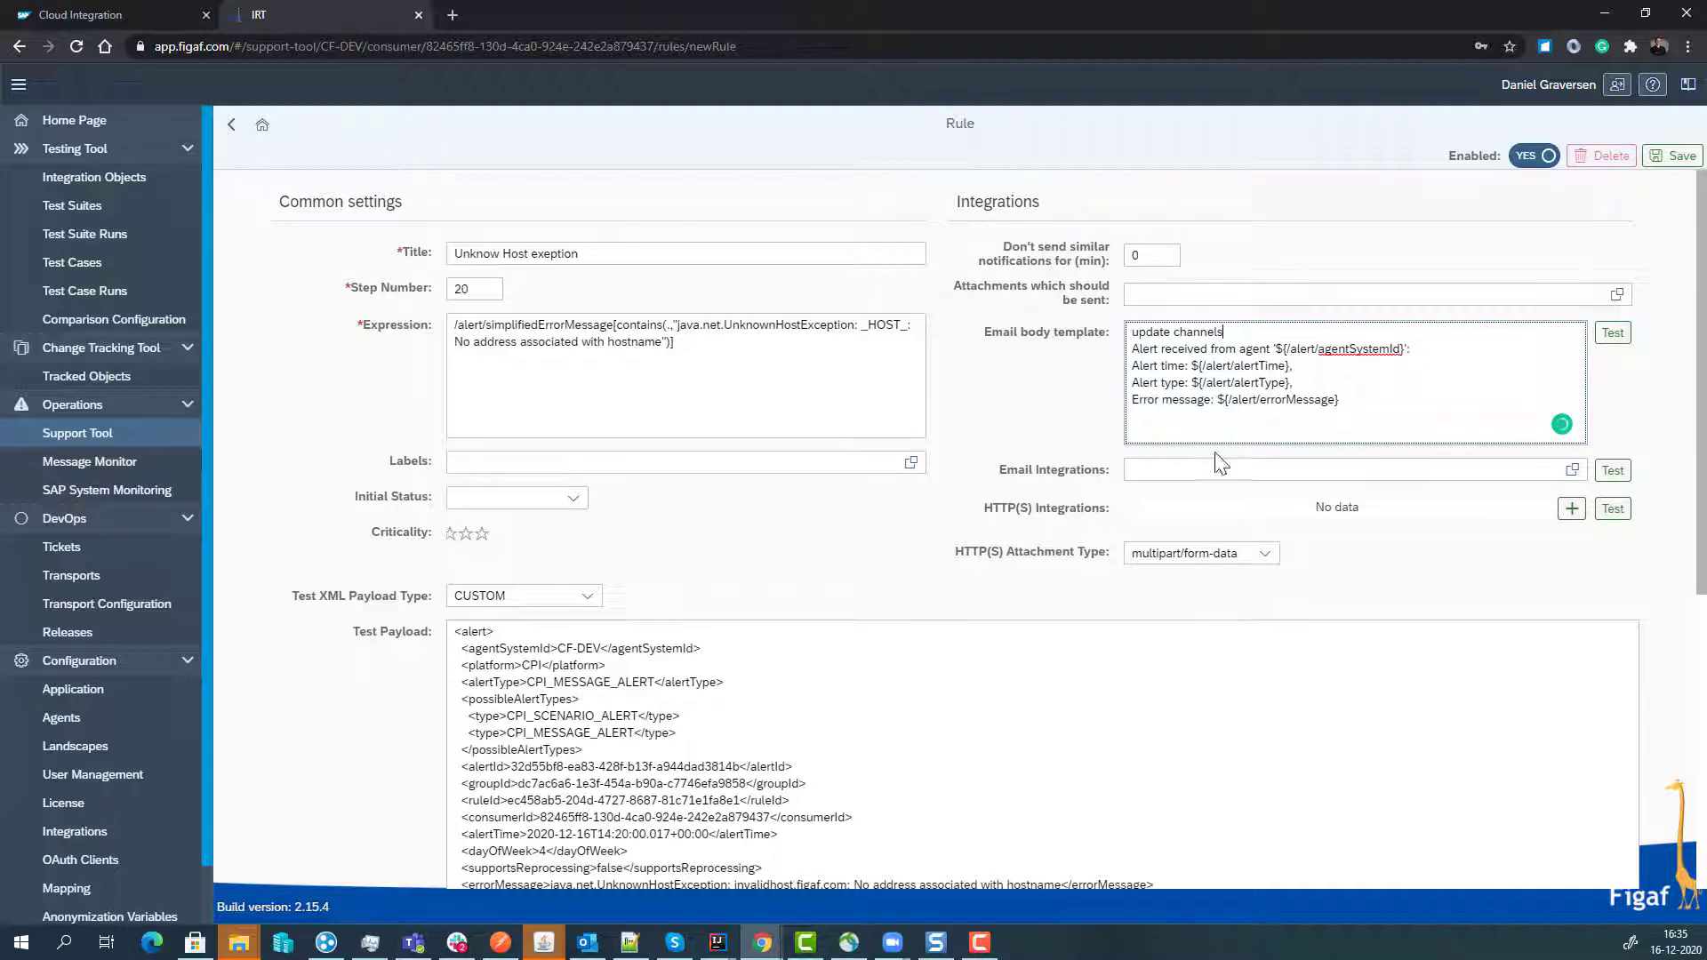
- Add the recipient's email address under Email Integrations
left_click(1211, 471)
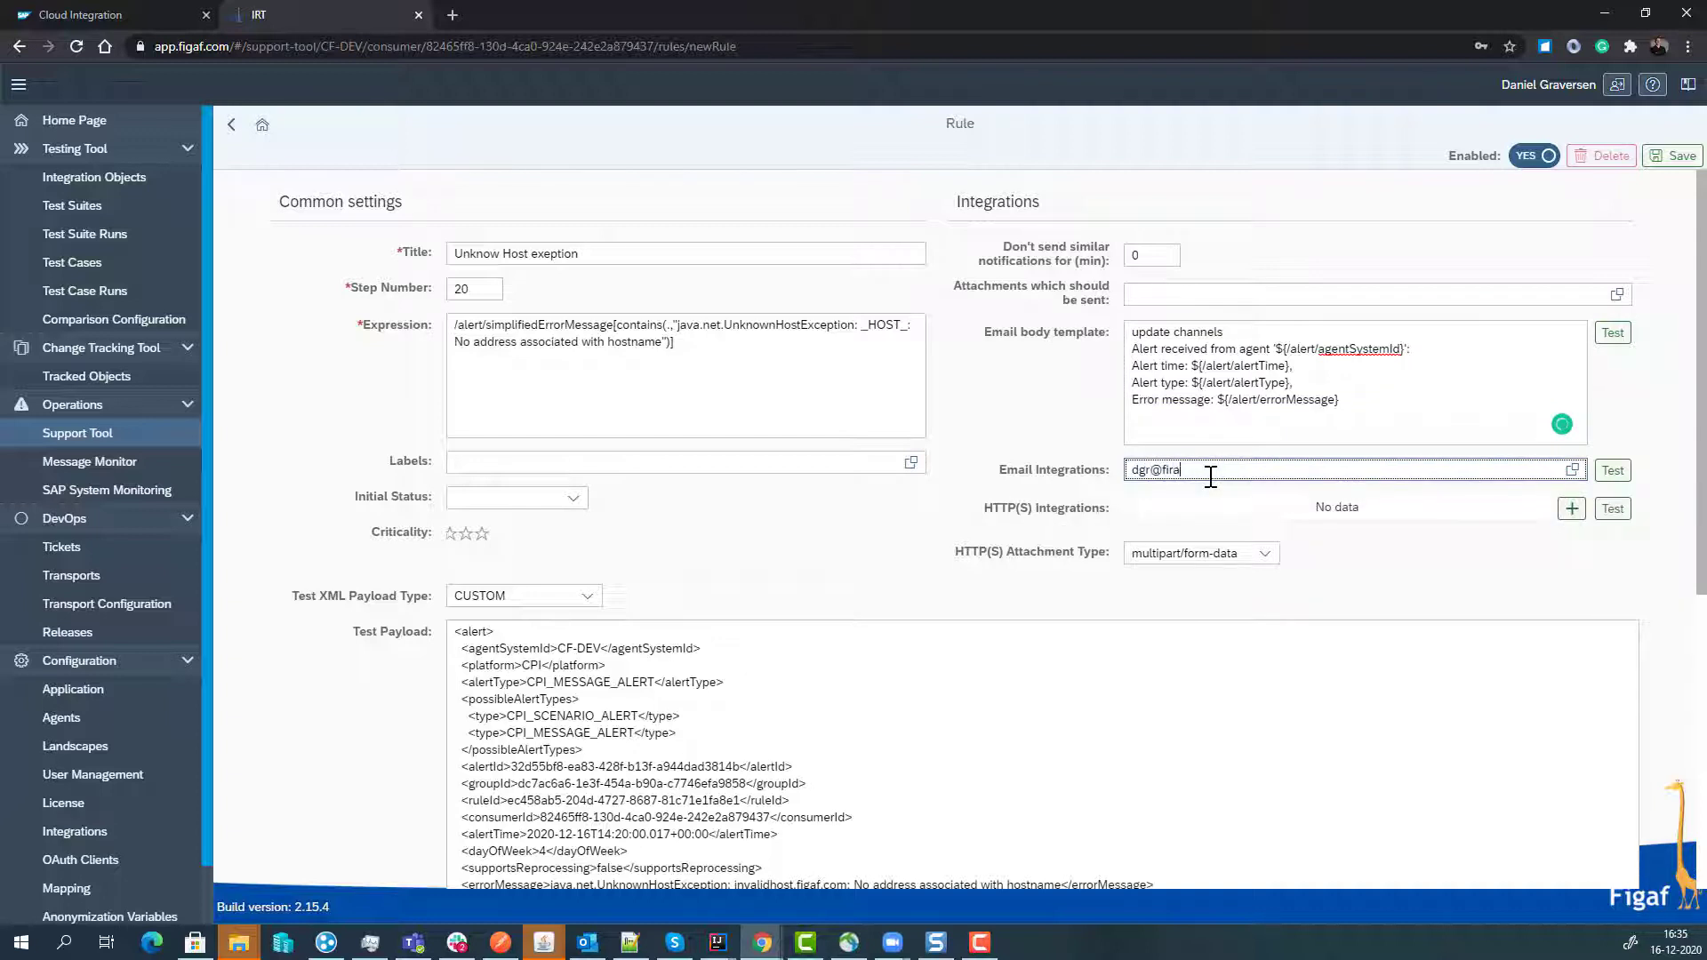
key("Return")
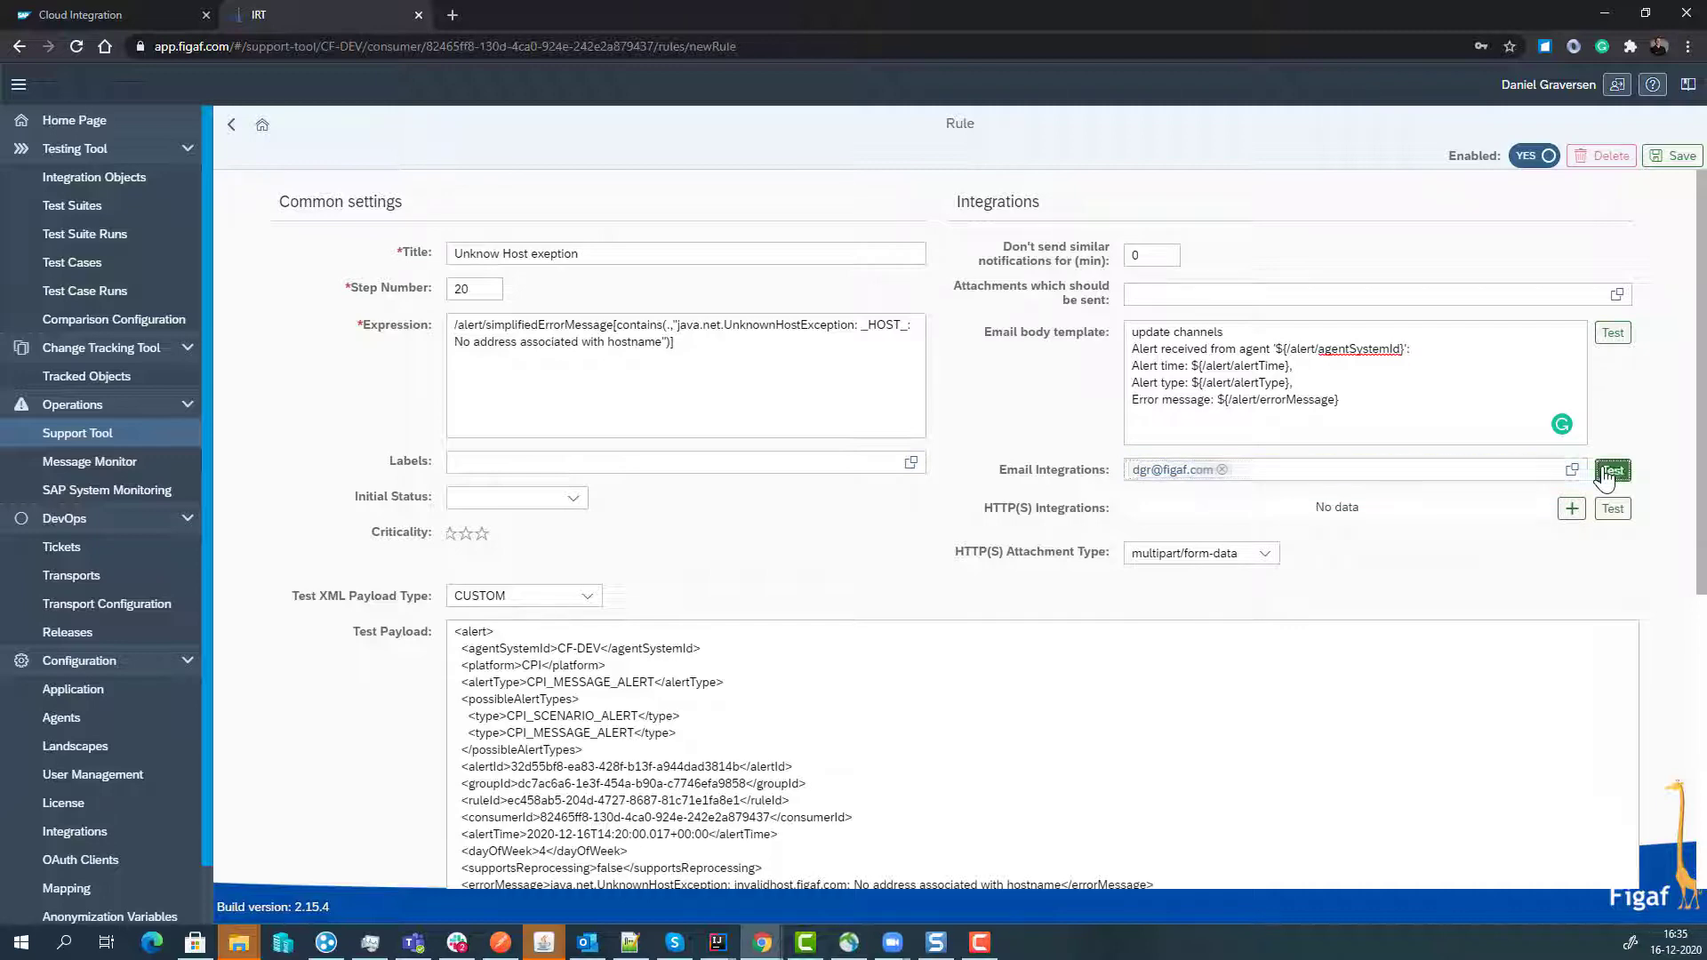
- Send a test email and confirm it arrived in the inbox with alert-metadata.xml attached
left_click(1611, 472)
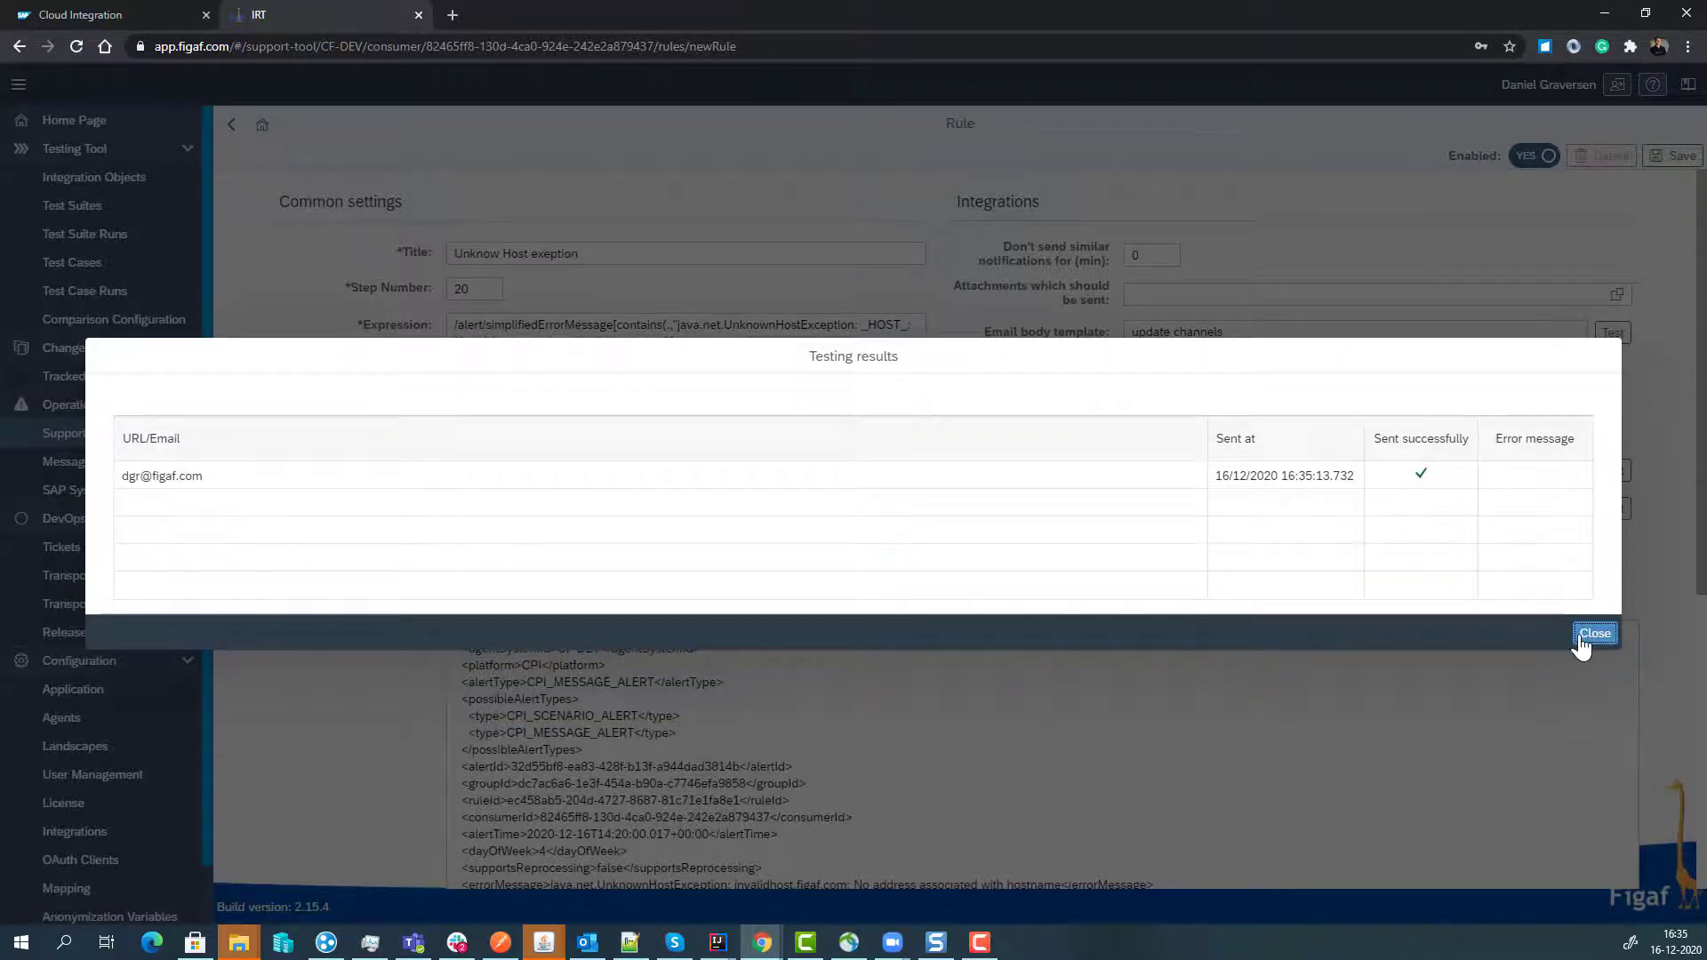
left_click(1592, 633)
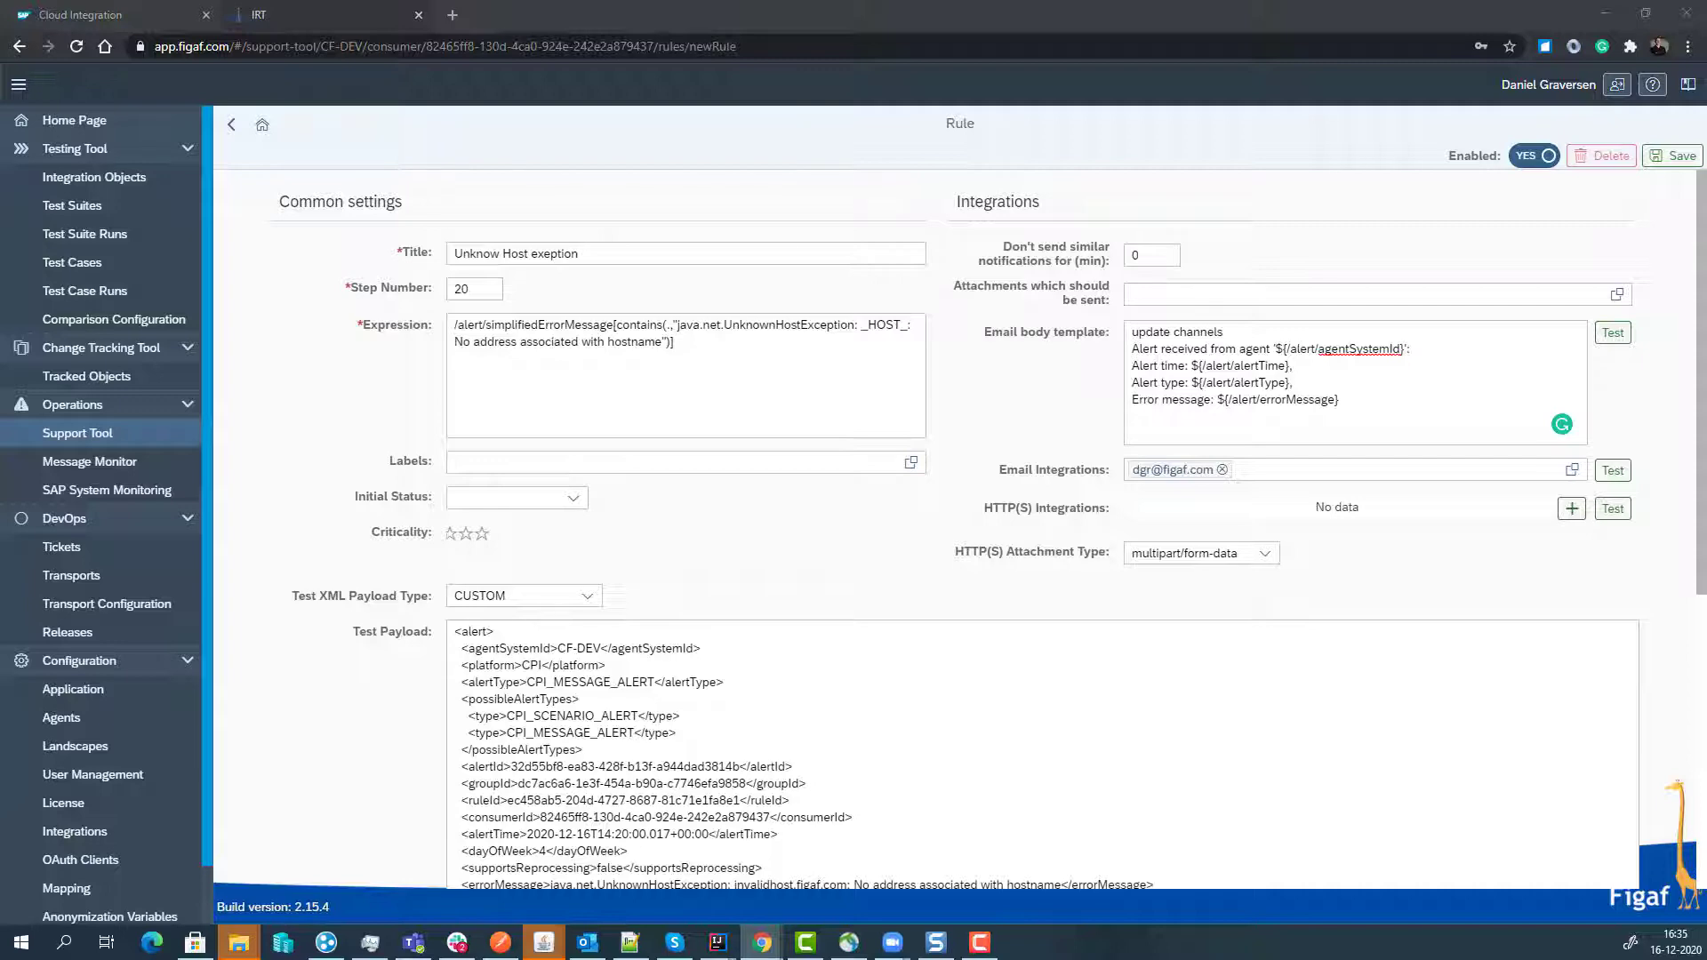
left_click_drag(1705, 462, 236, 109)
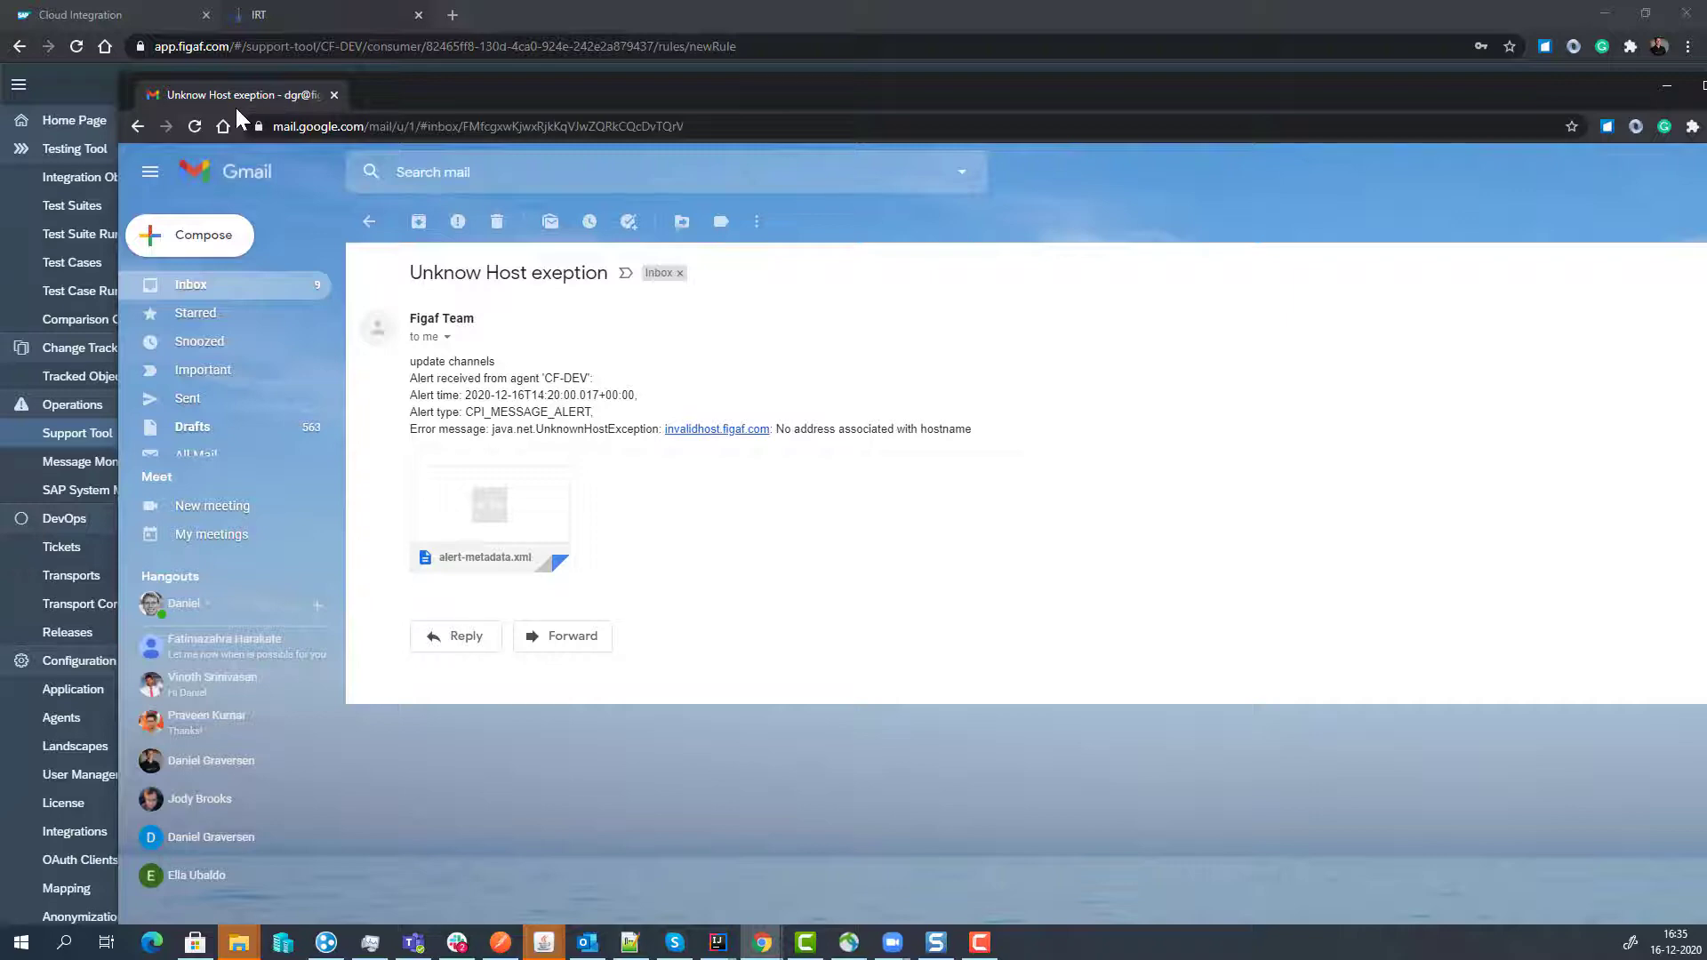
key("super+Down")
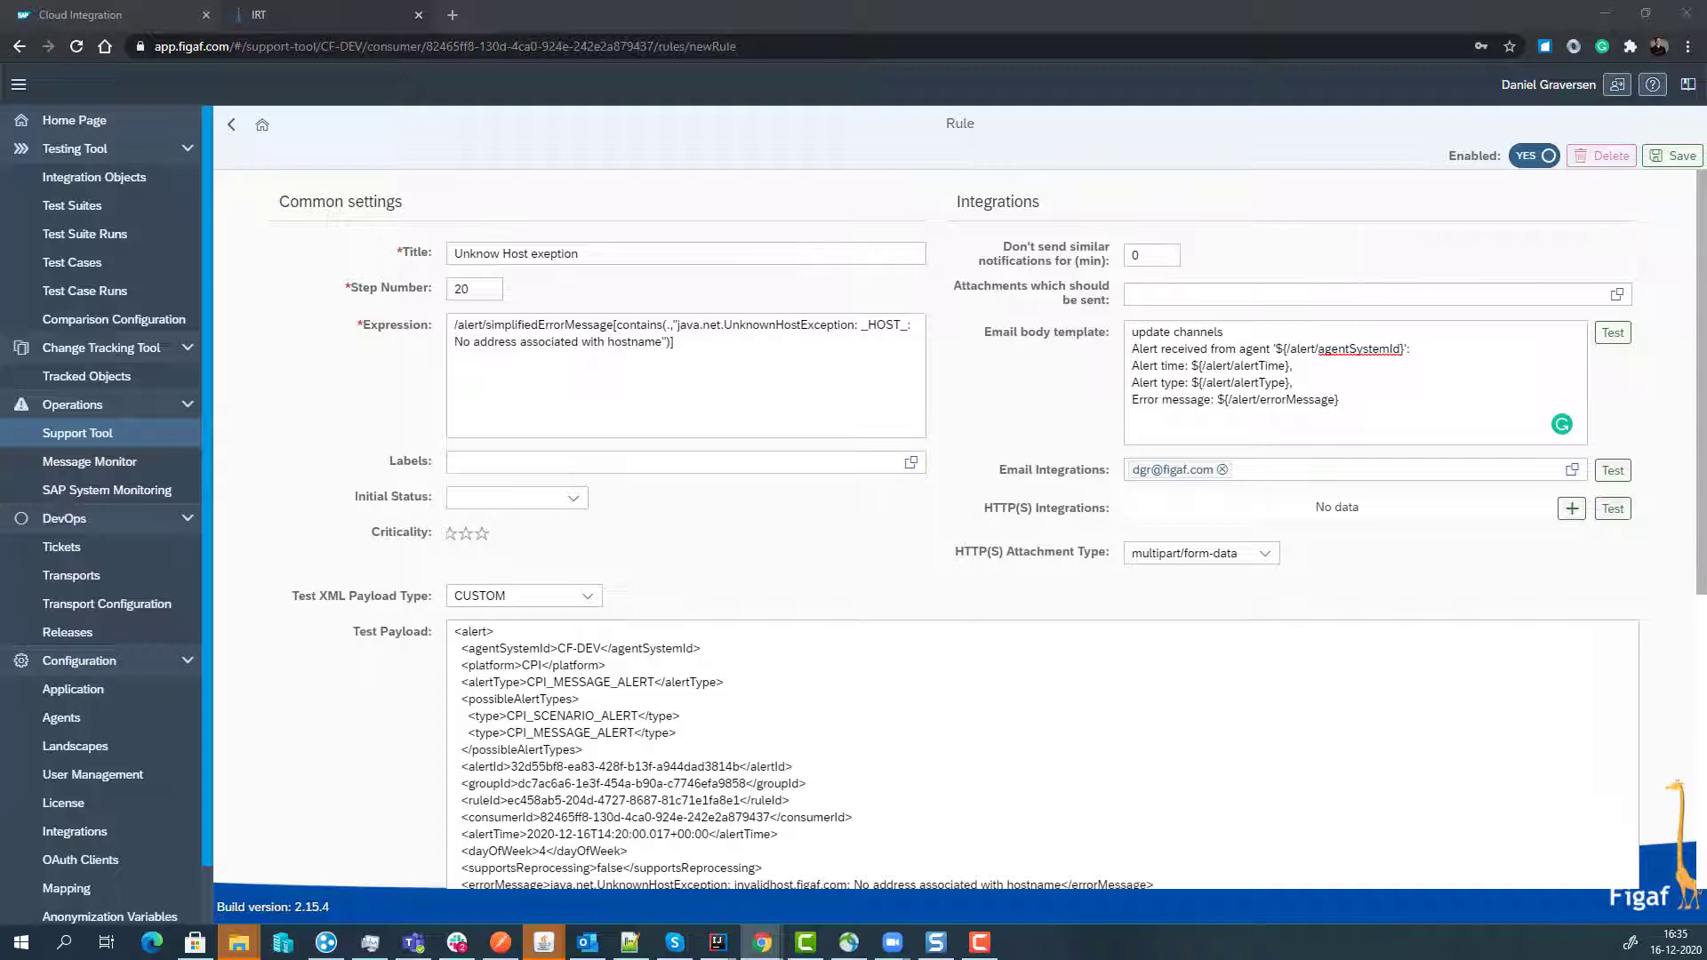
- Save the new rule, return to the alerts list, and open the 16:32:00 InvalidPayloadException alert
left_click(1673, 156)
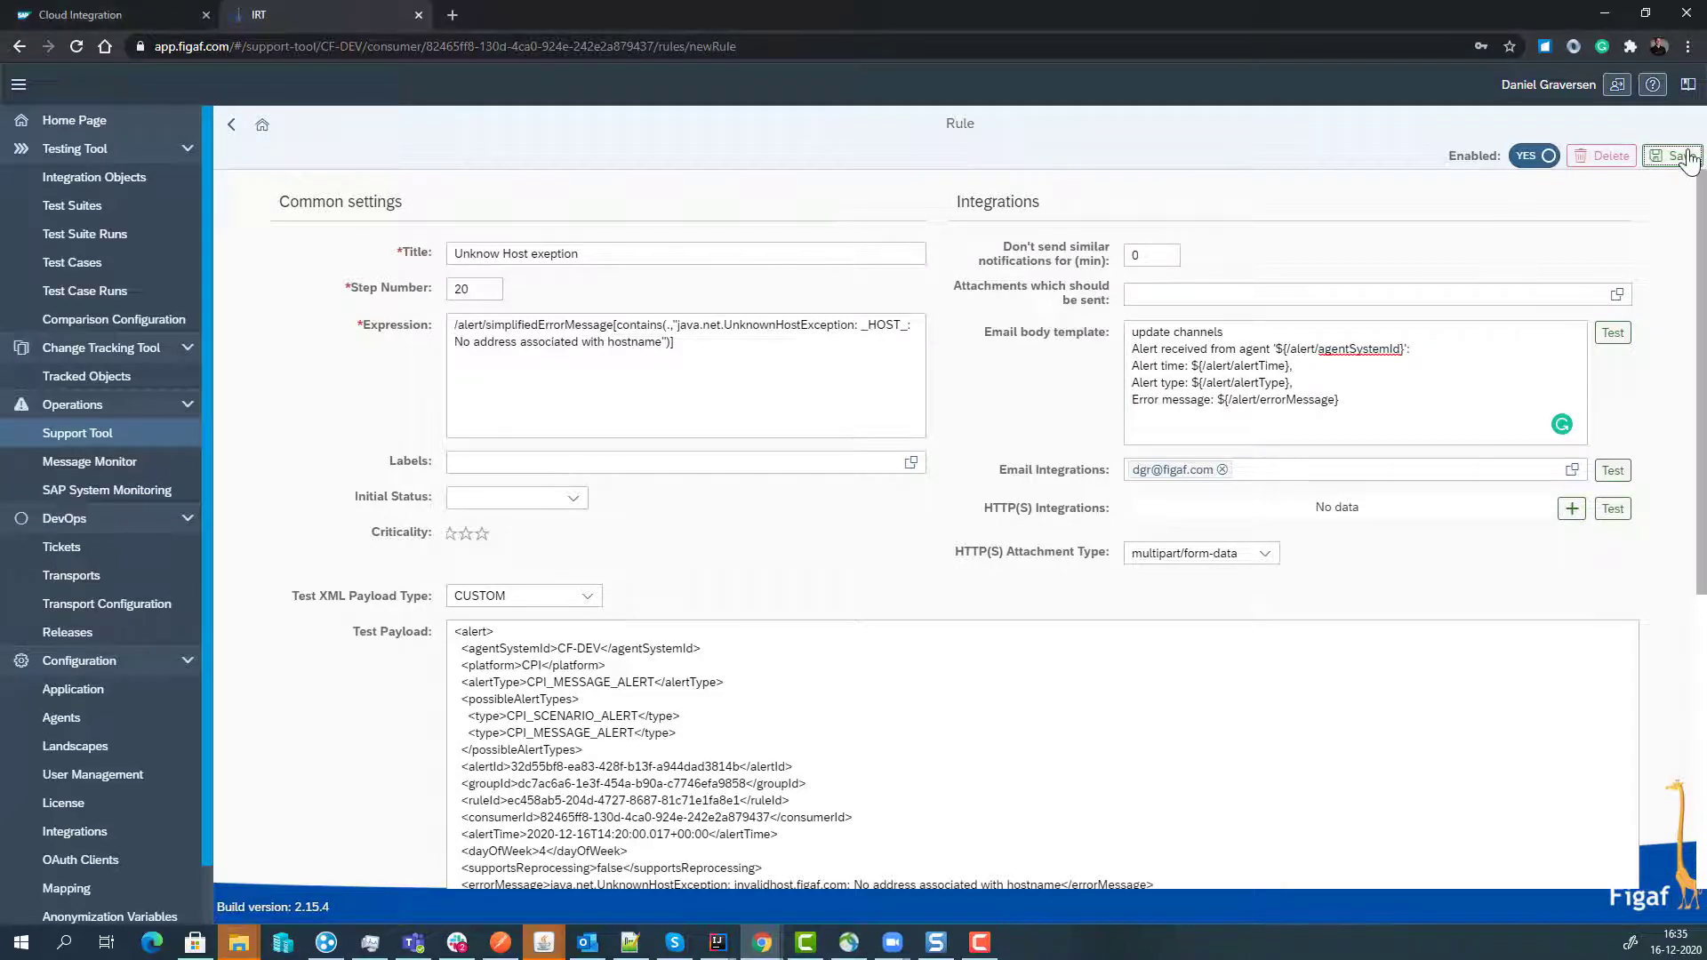
left_click(231, 125)
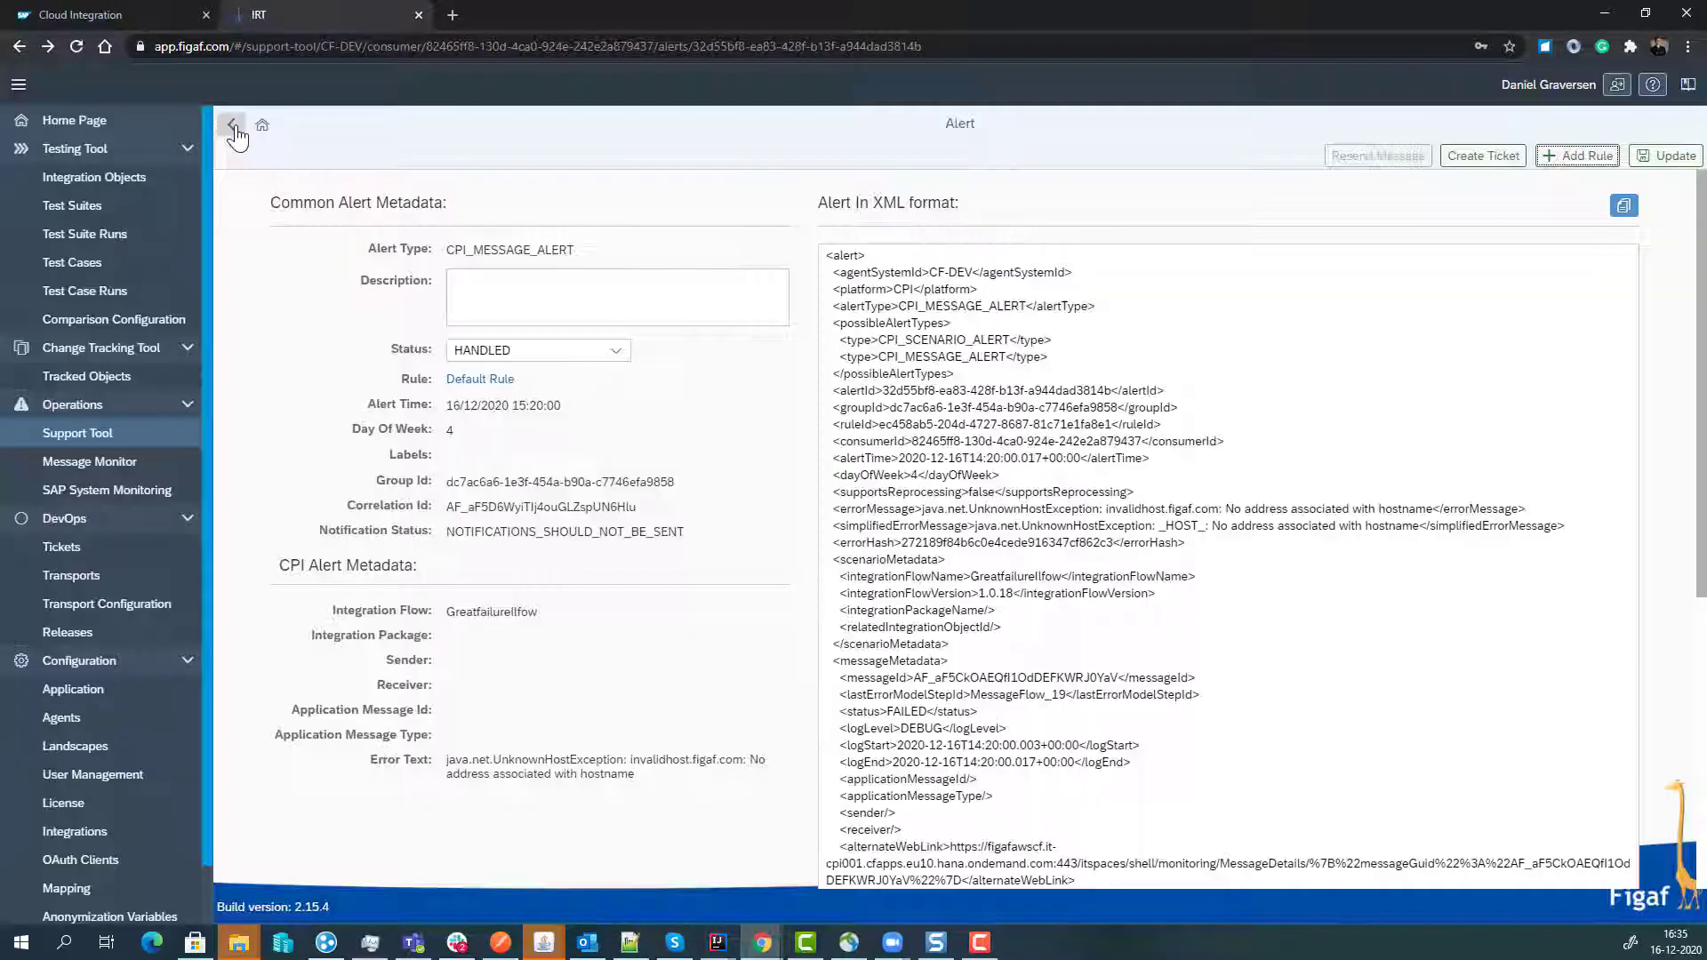
left_click(232, 125)
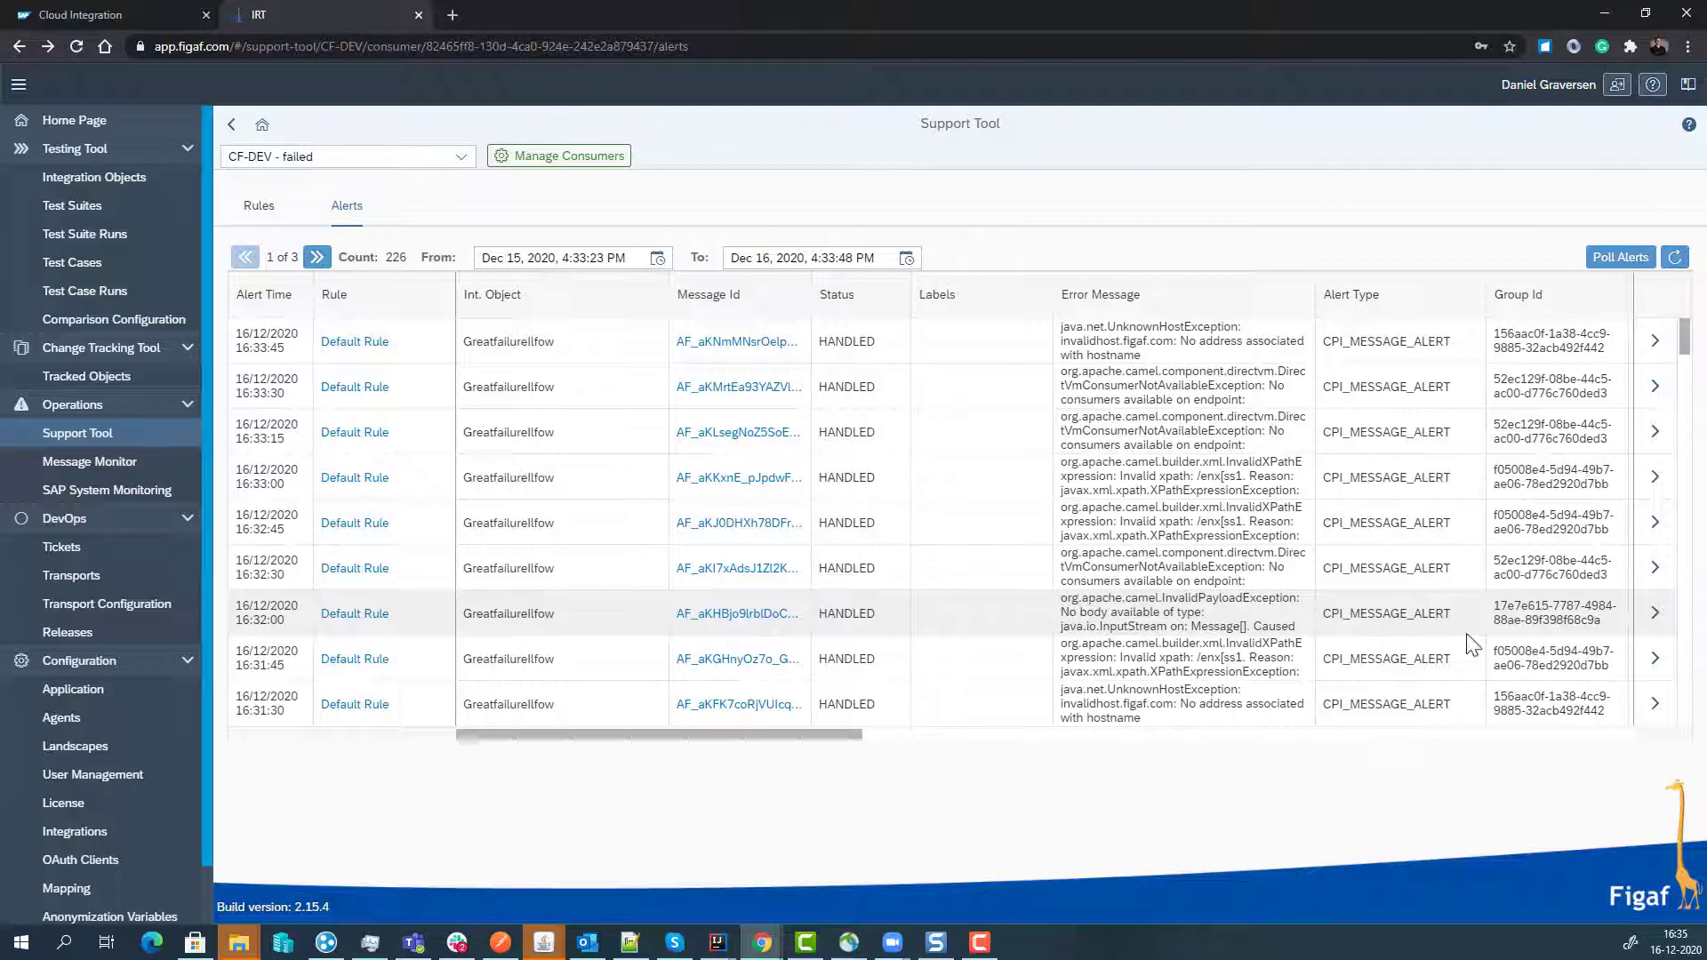
left_click(1655, 615)
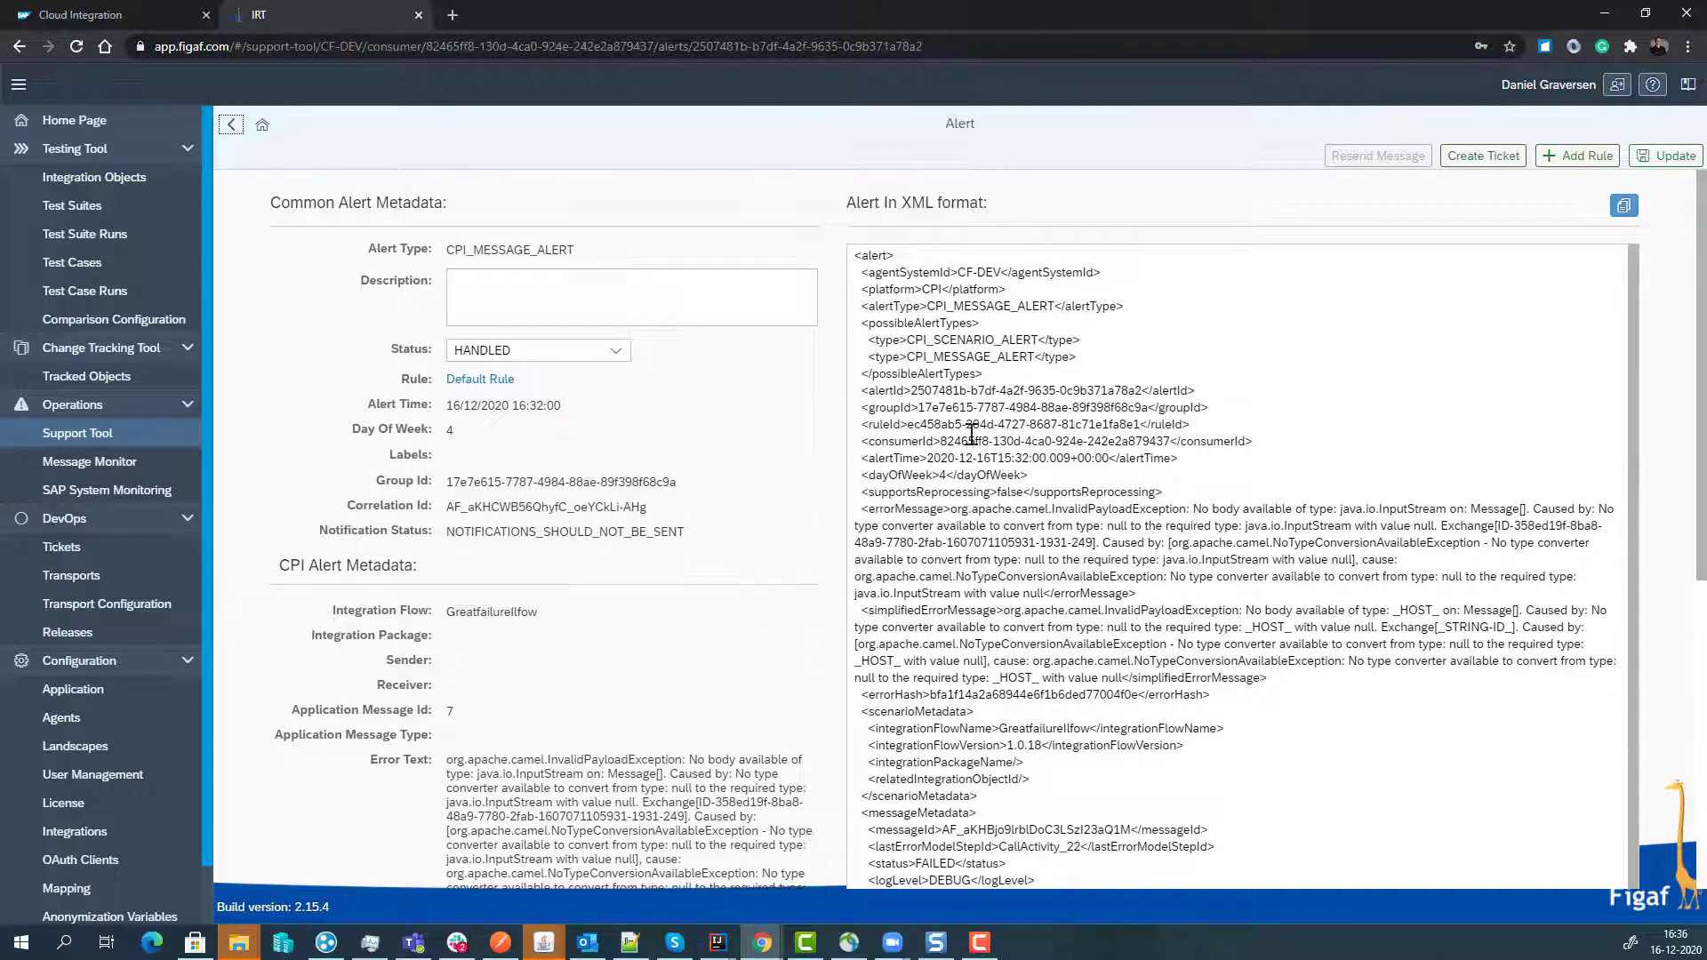
- Create a rule 'JSON converter is missing data', step 40, with its title heading the email body
left_click(1570, 163)
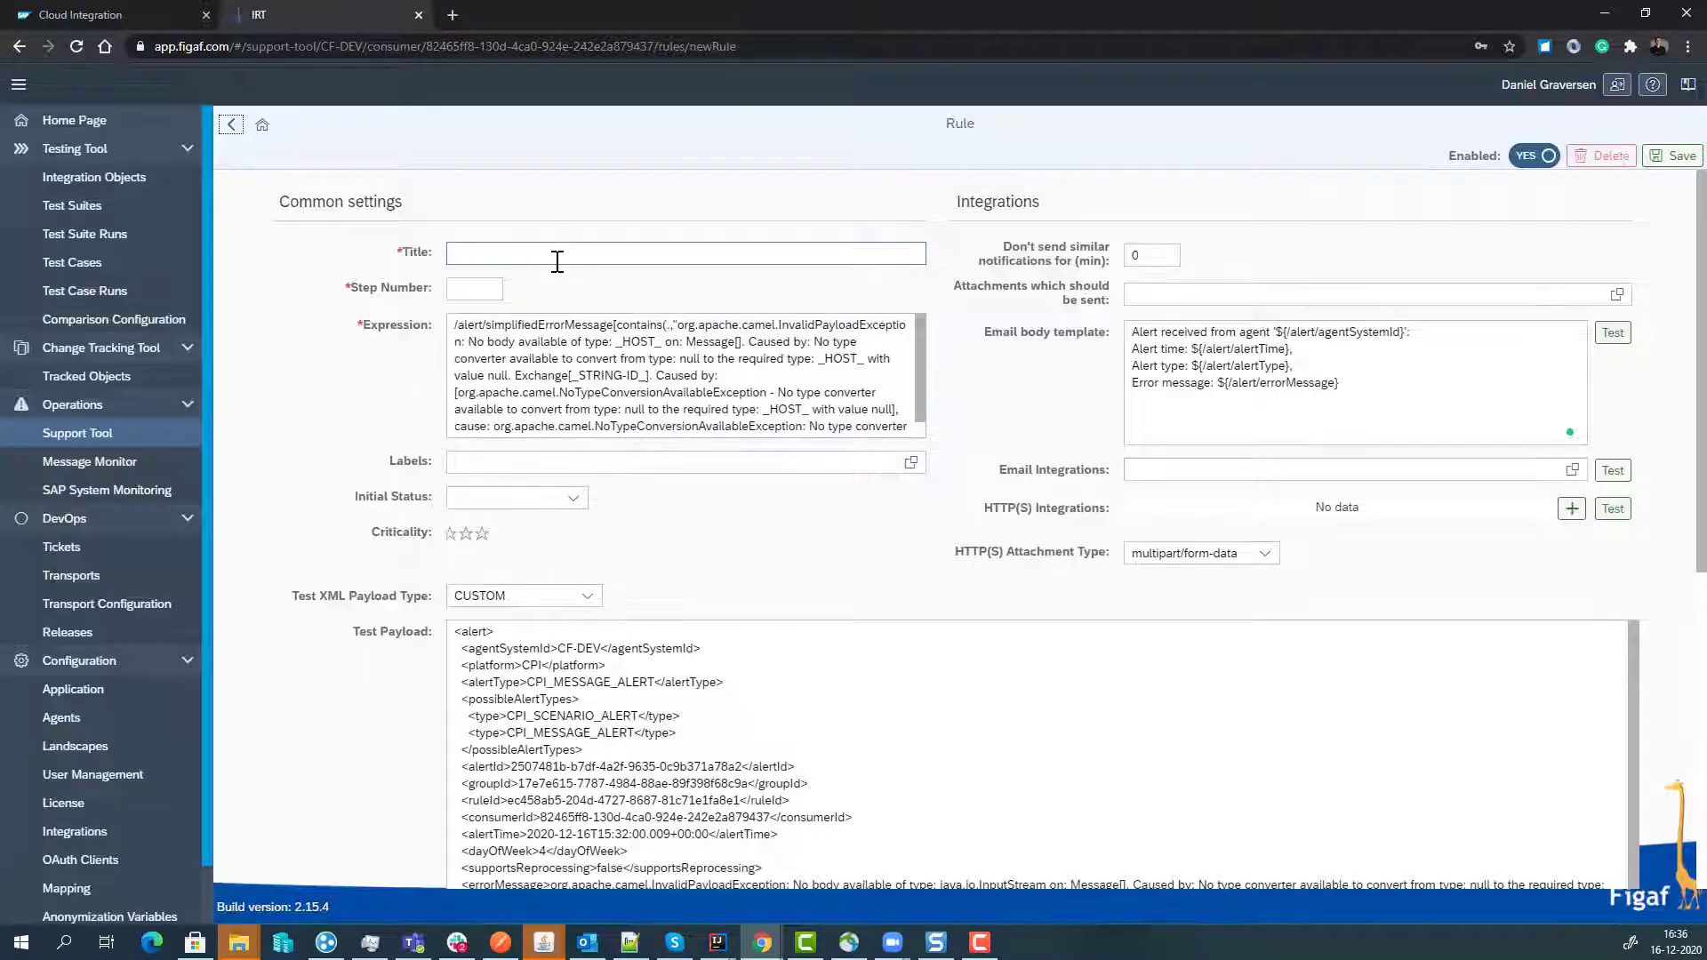
left_click(558, 260)
type("JSON converter is missing data")
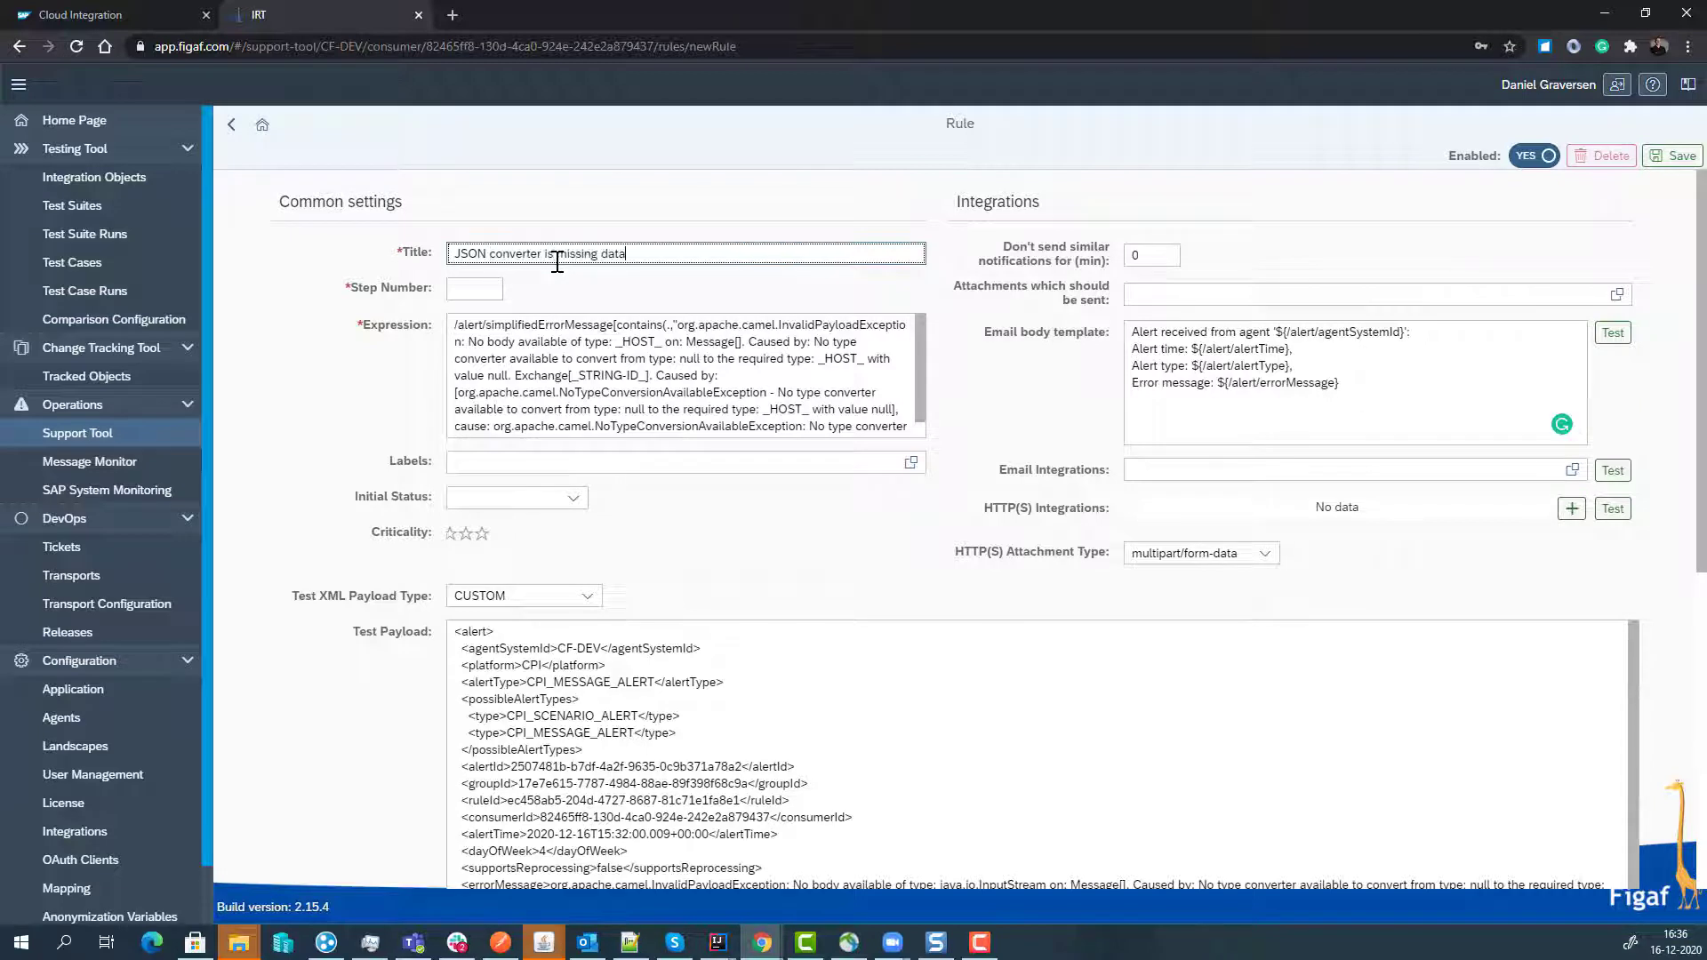
key("Tab")
type("409")
key("BackSpace")
triple_click(558, 260)
key("ctrl+c")
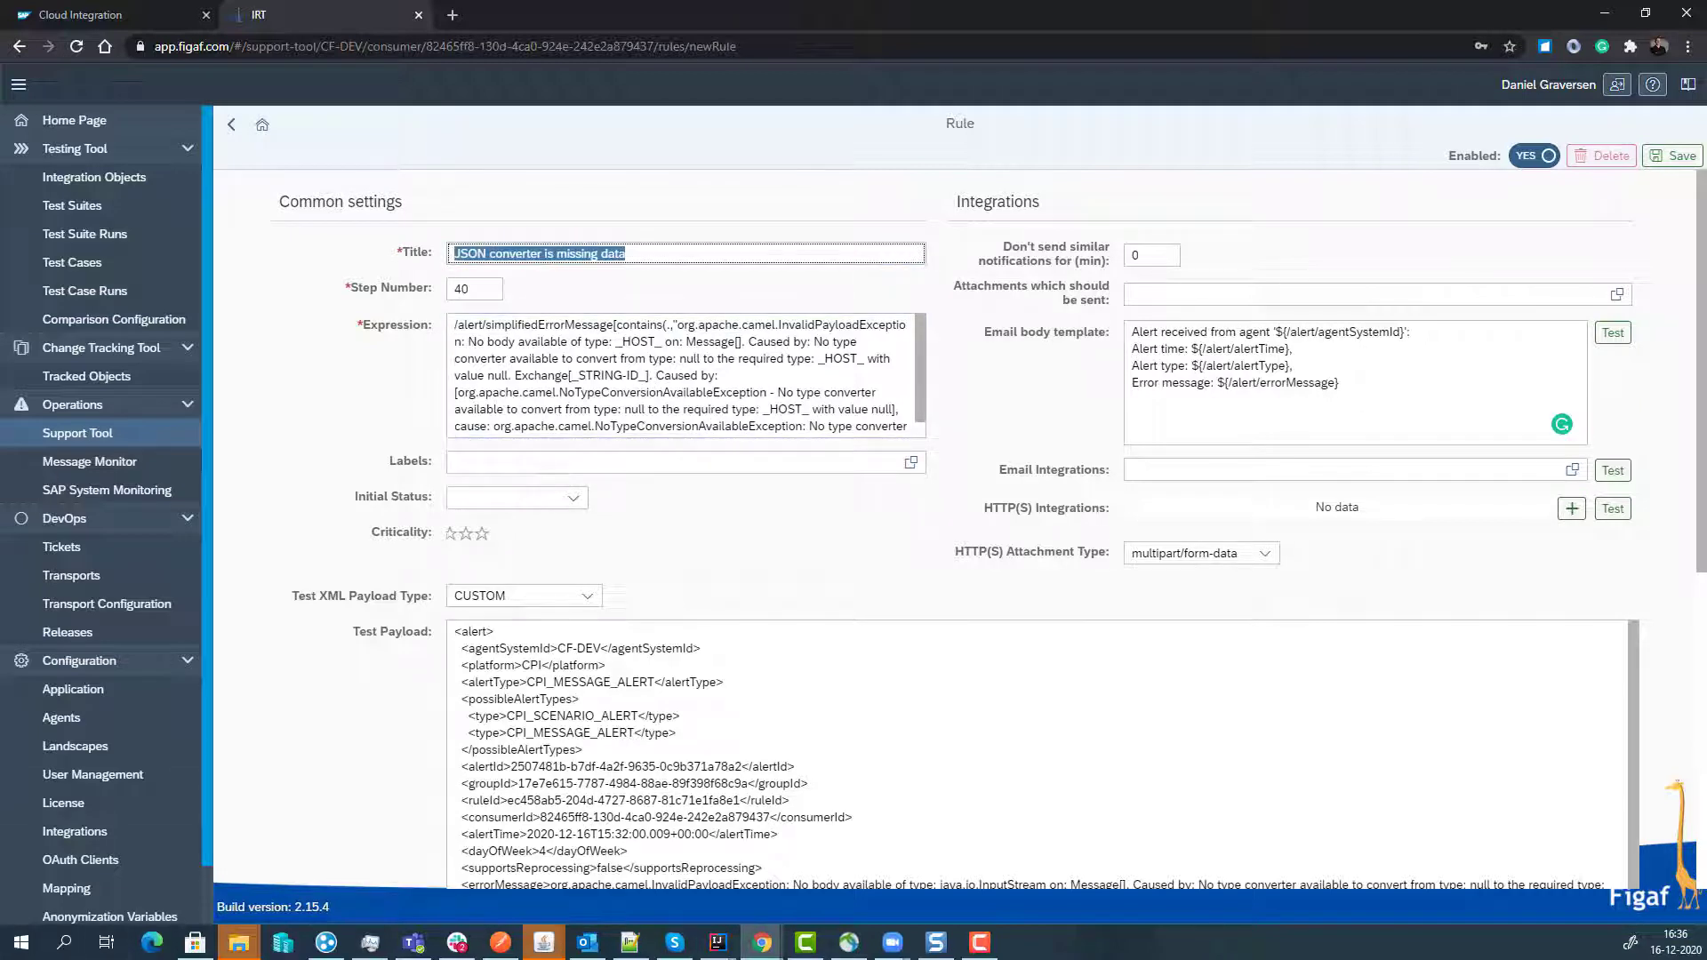
left_click(7, 954)
key("ctrl+v")
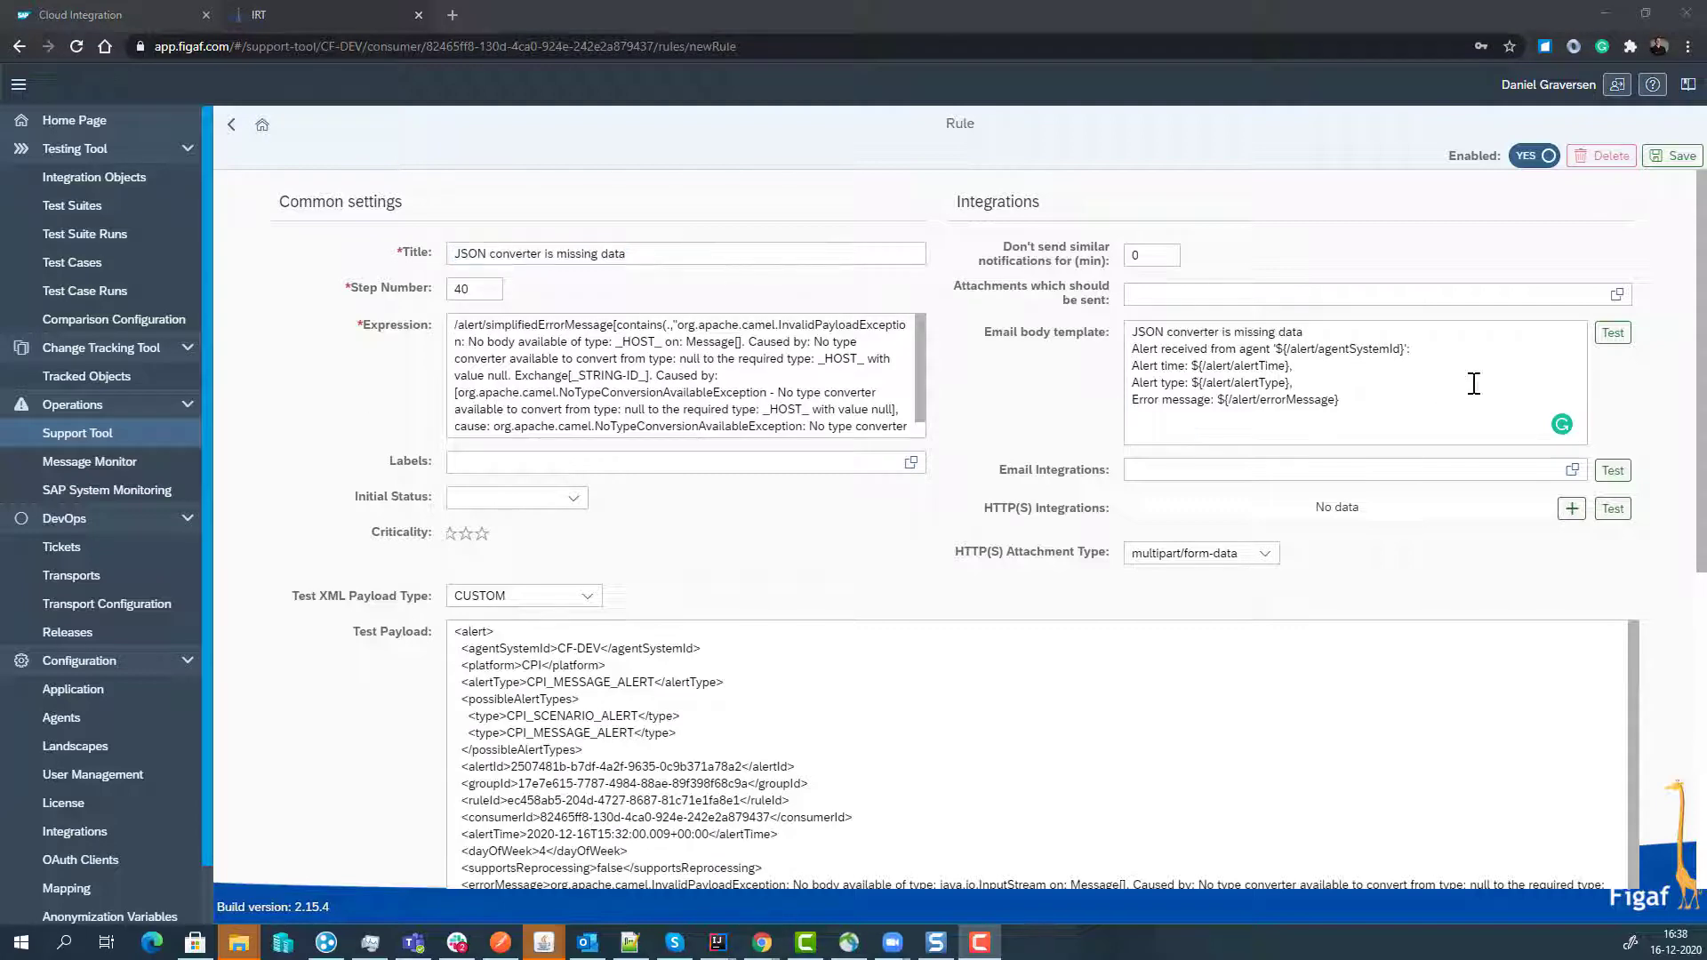
- Save the new rule and return to the alert's detail page
left_click(1680, 157)
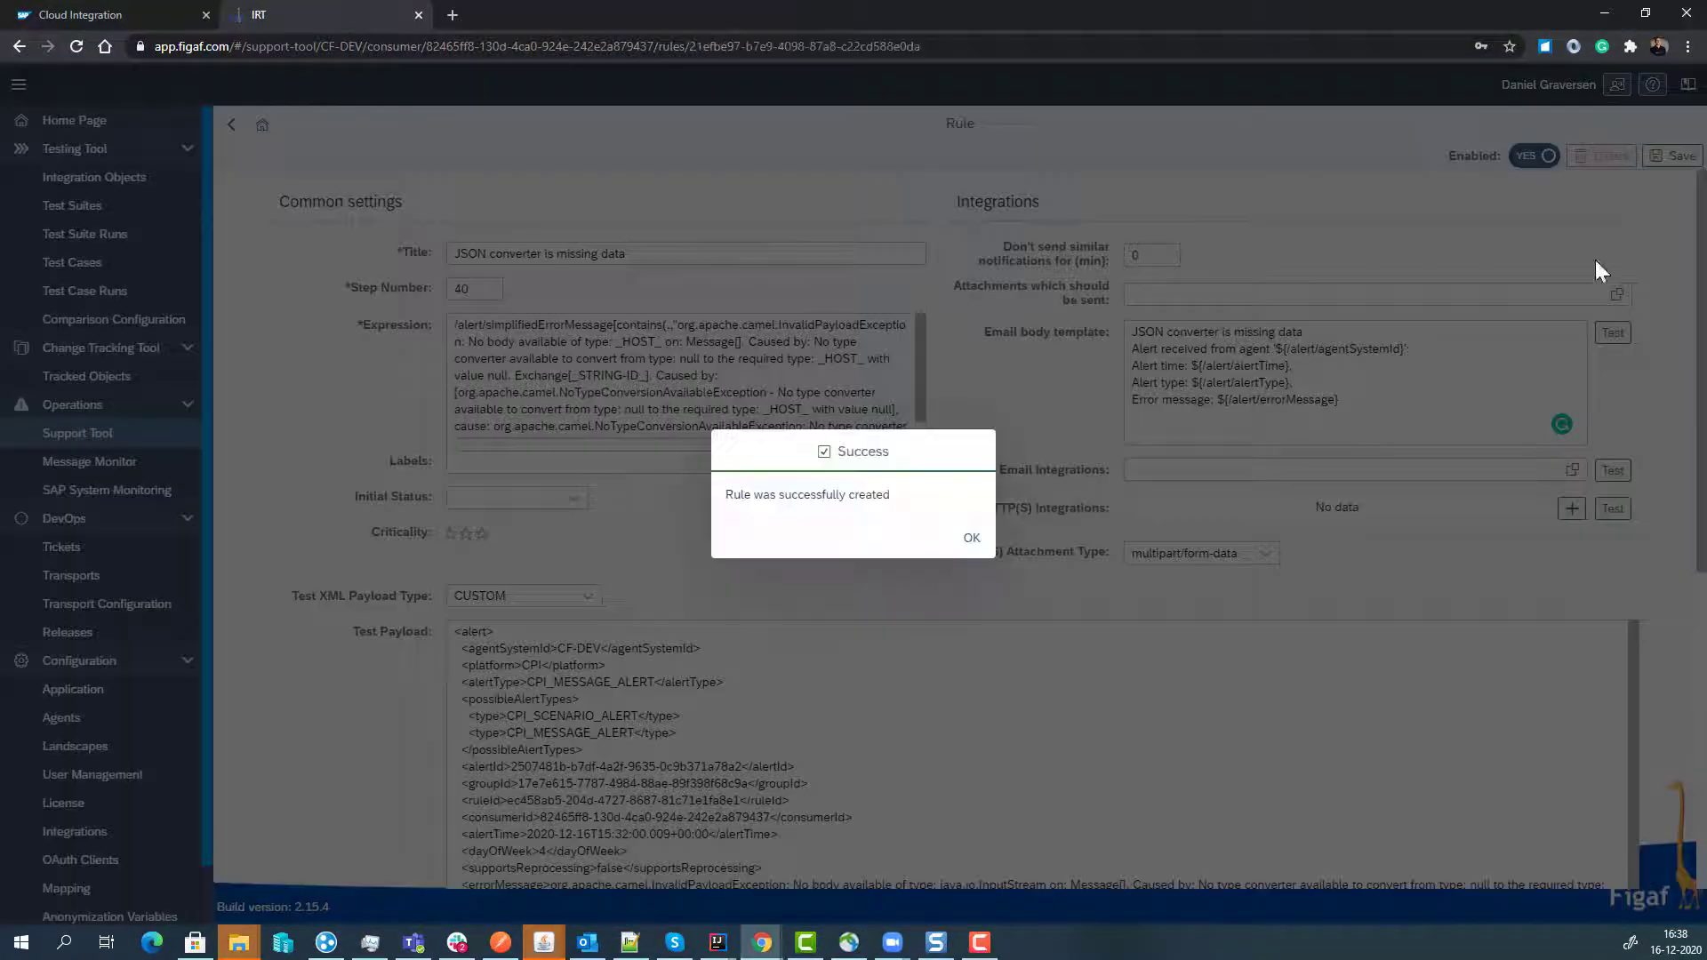
left_click(970, 537)
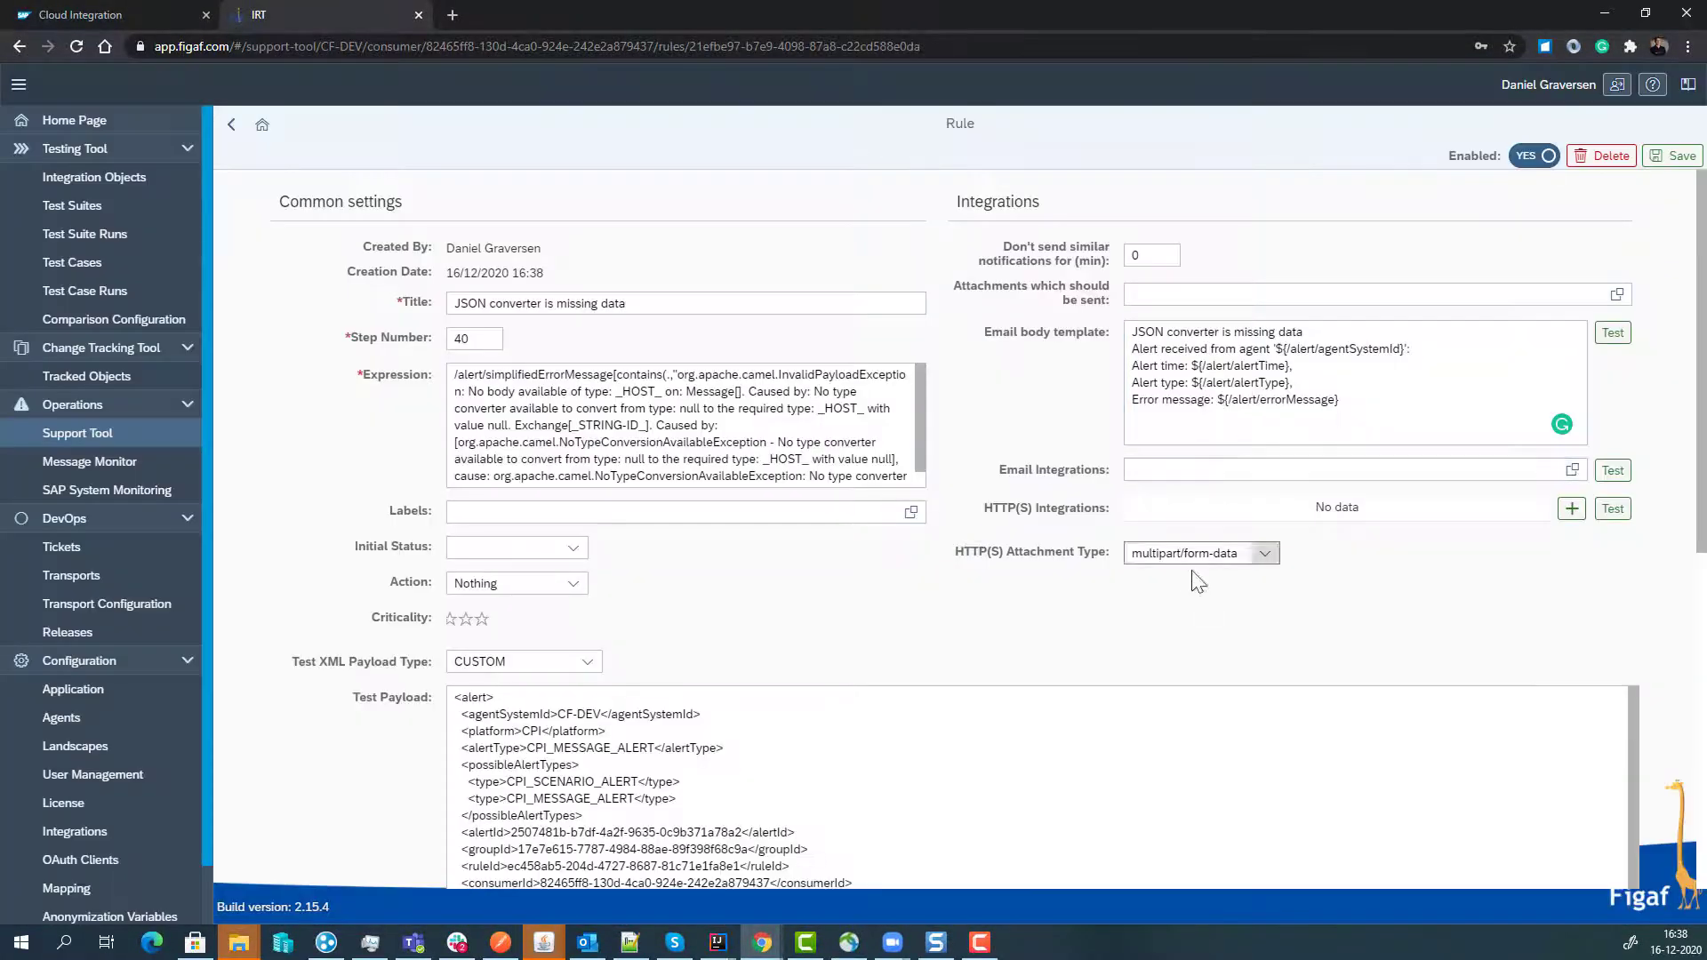
double_click(1136, 255)
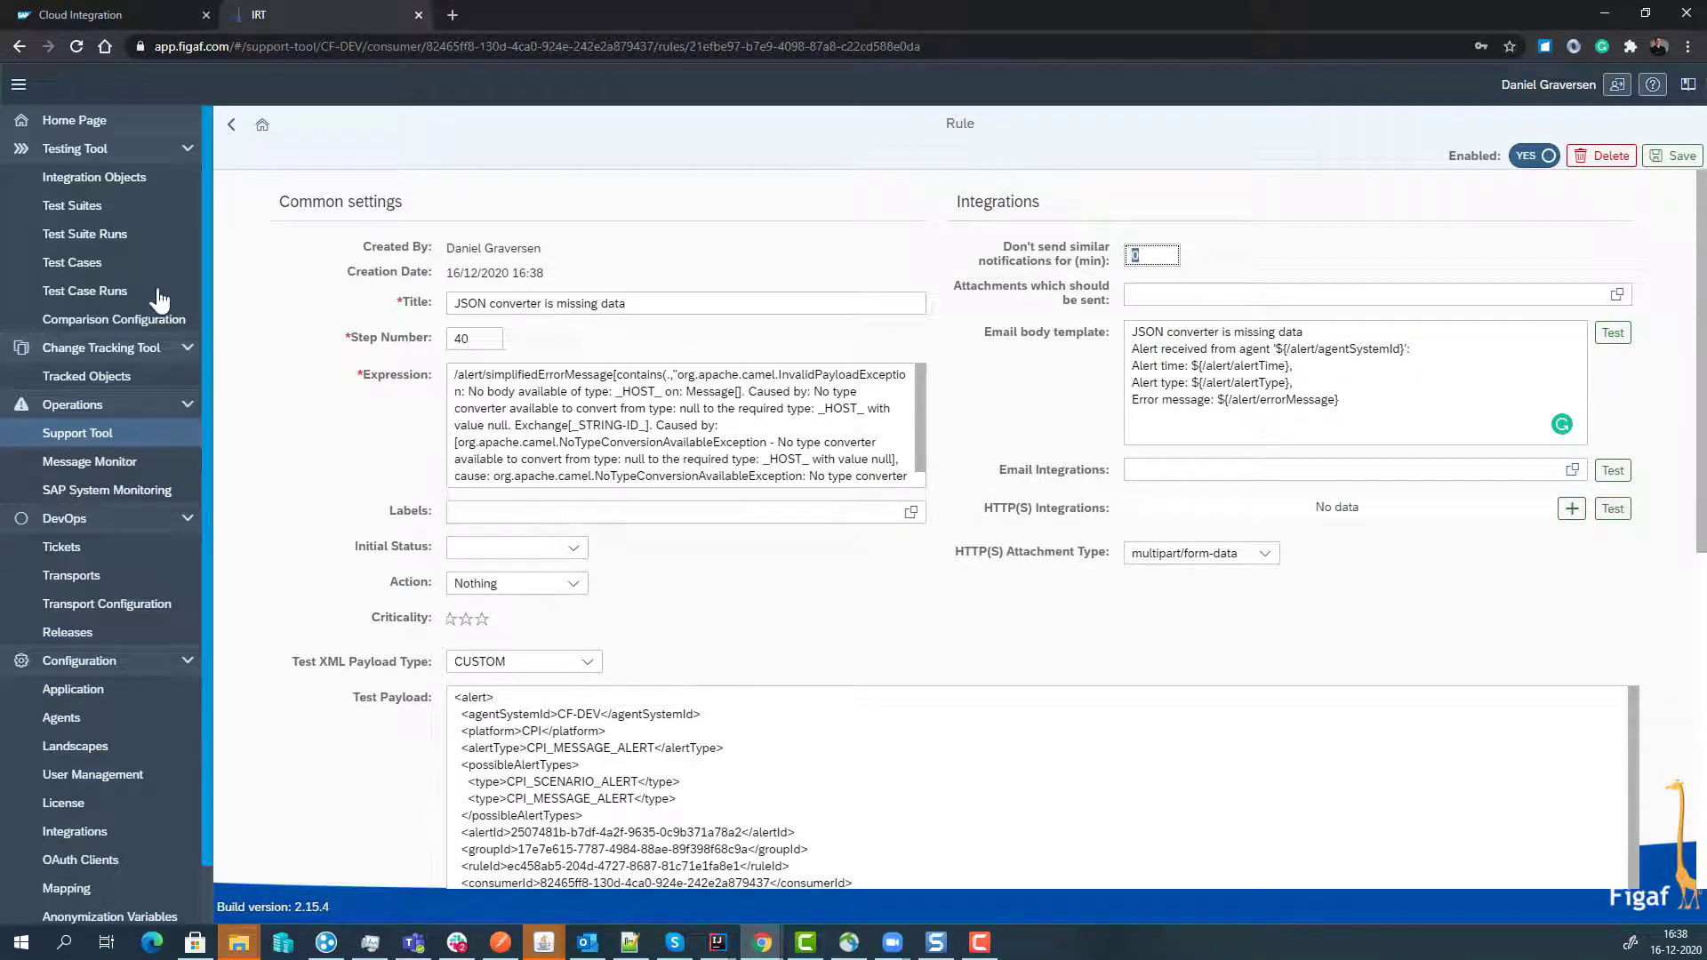
left_click(227, 131)
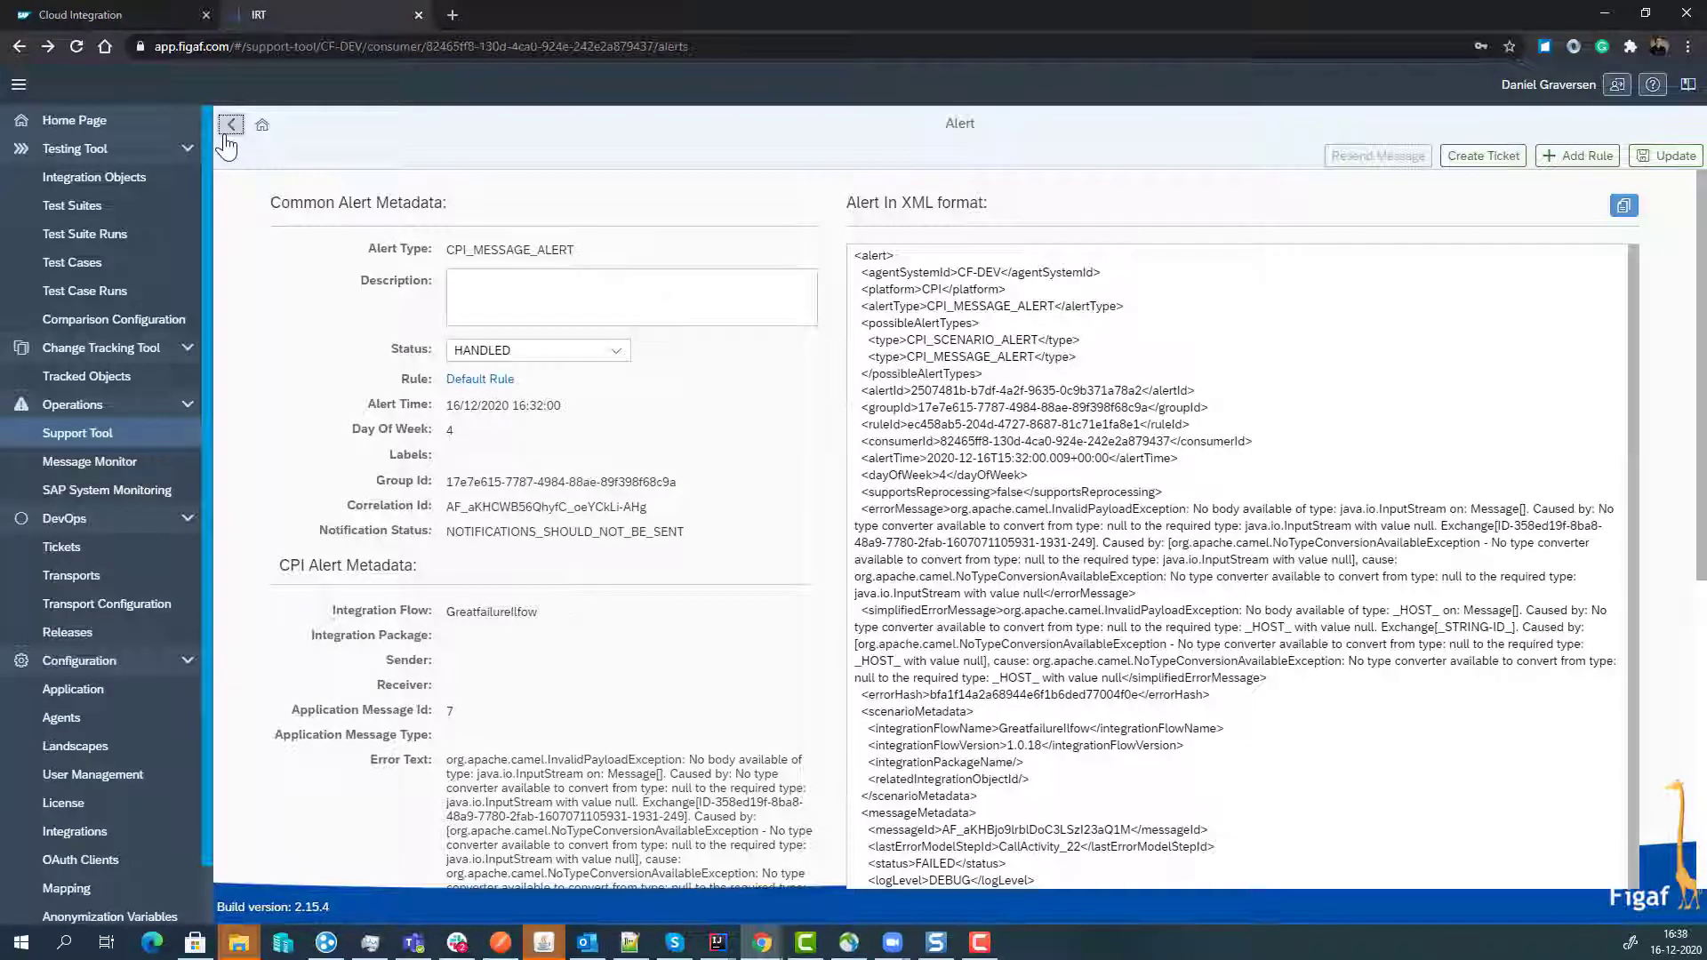
- From the alerts list, poll the tenant, finding 12 new alerts
left_click(229, 134)
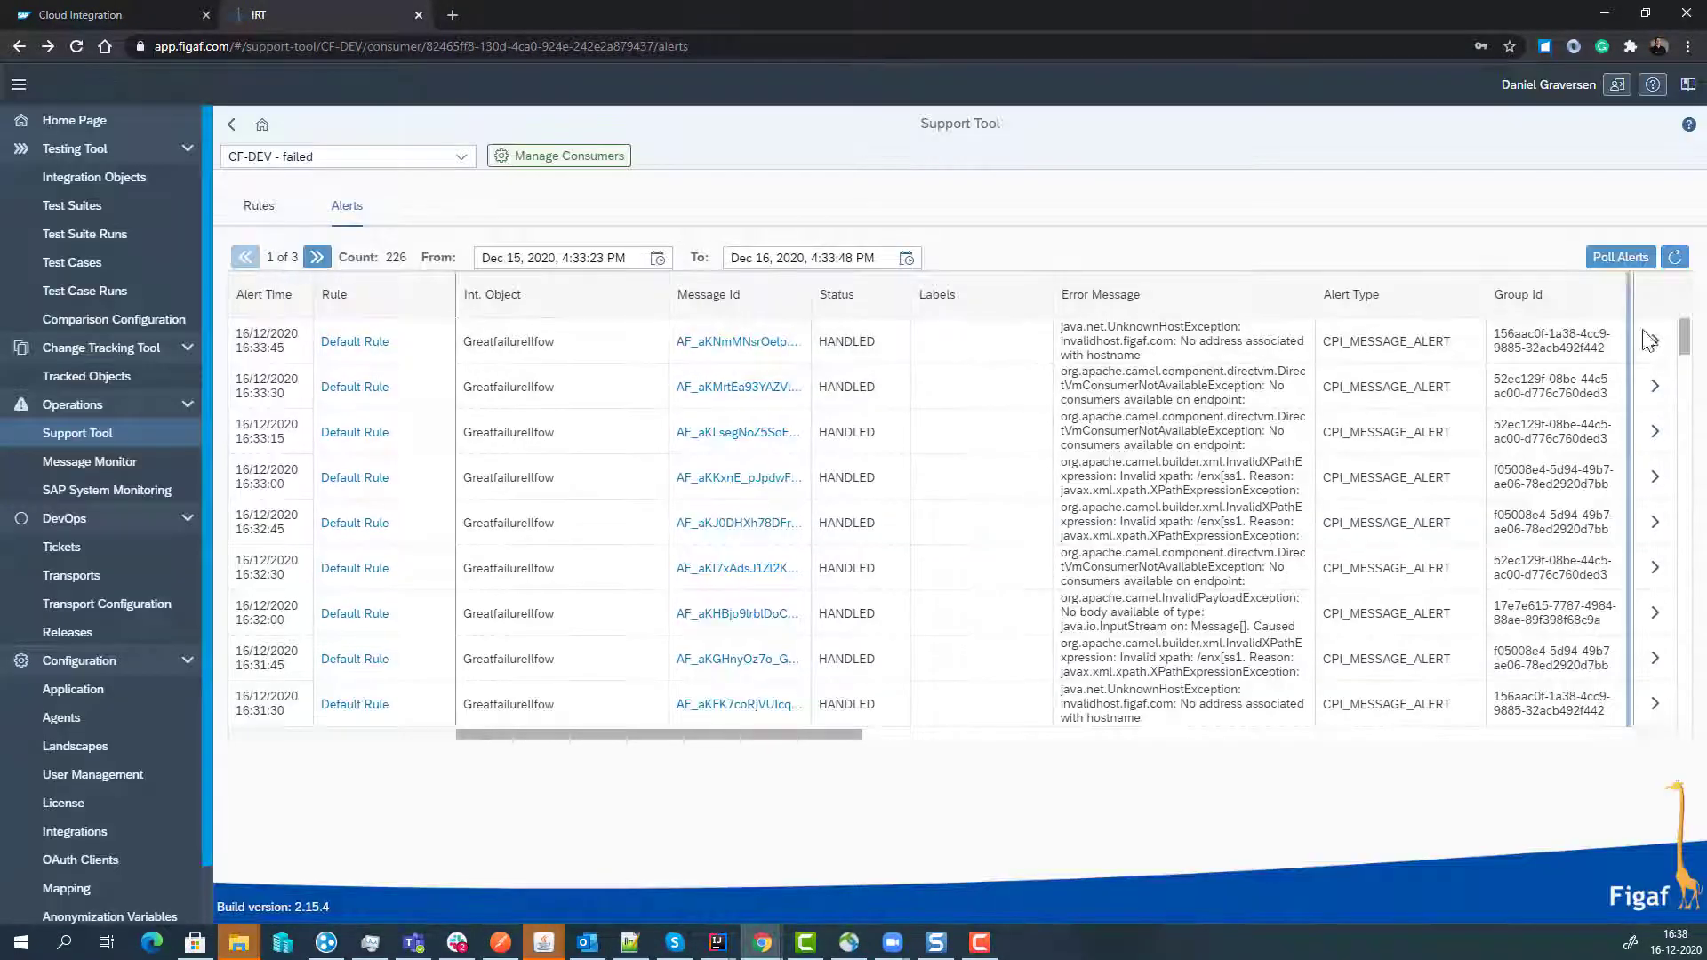
left_click(1623, 260)
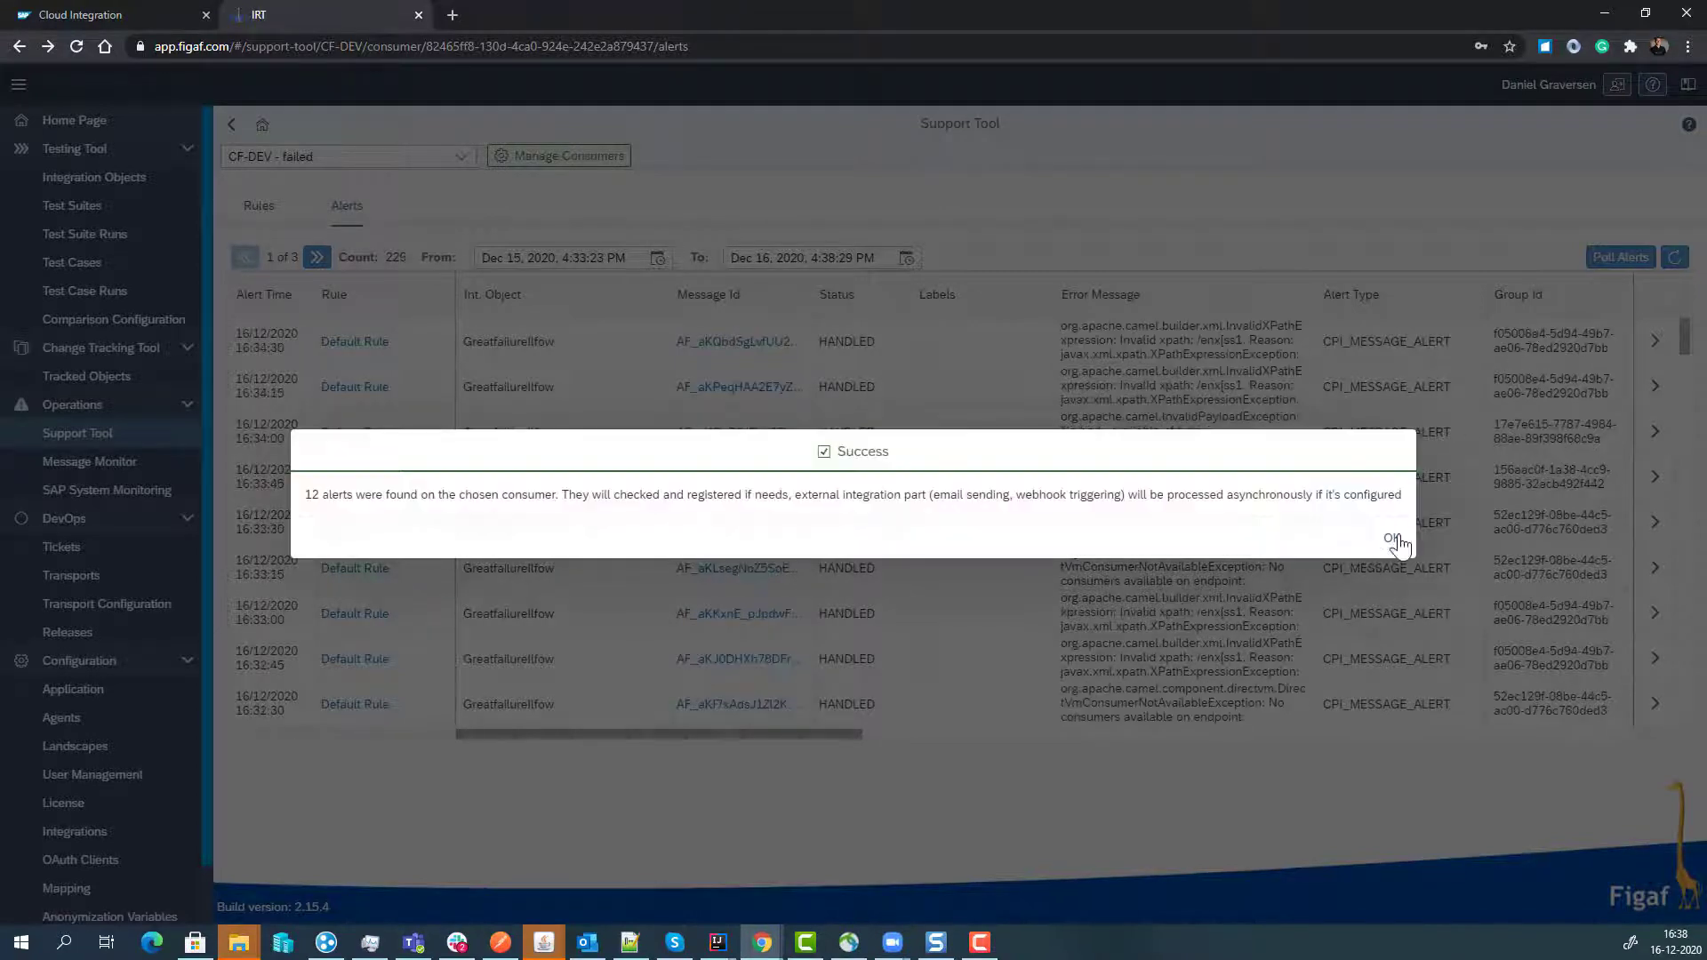
left_click(1393, 541)
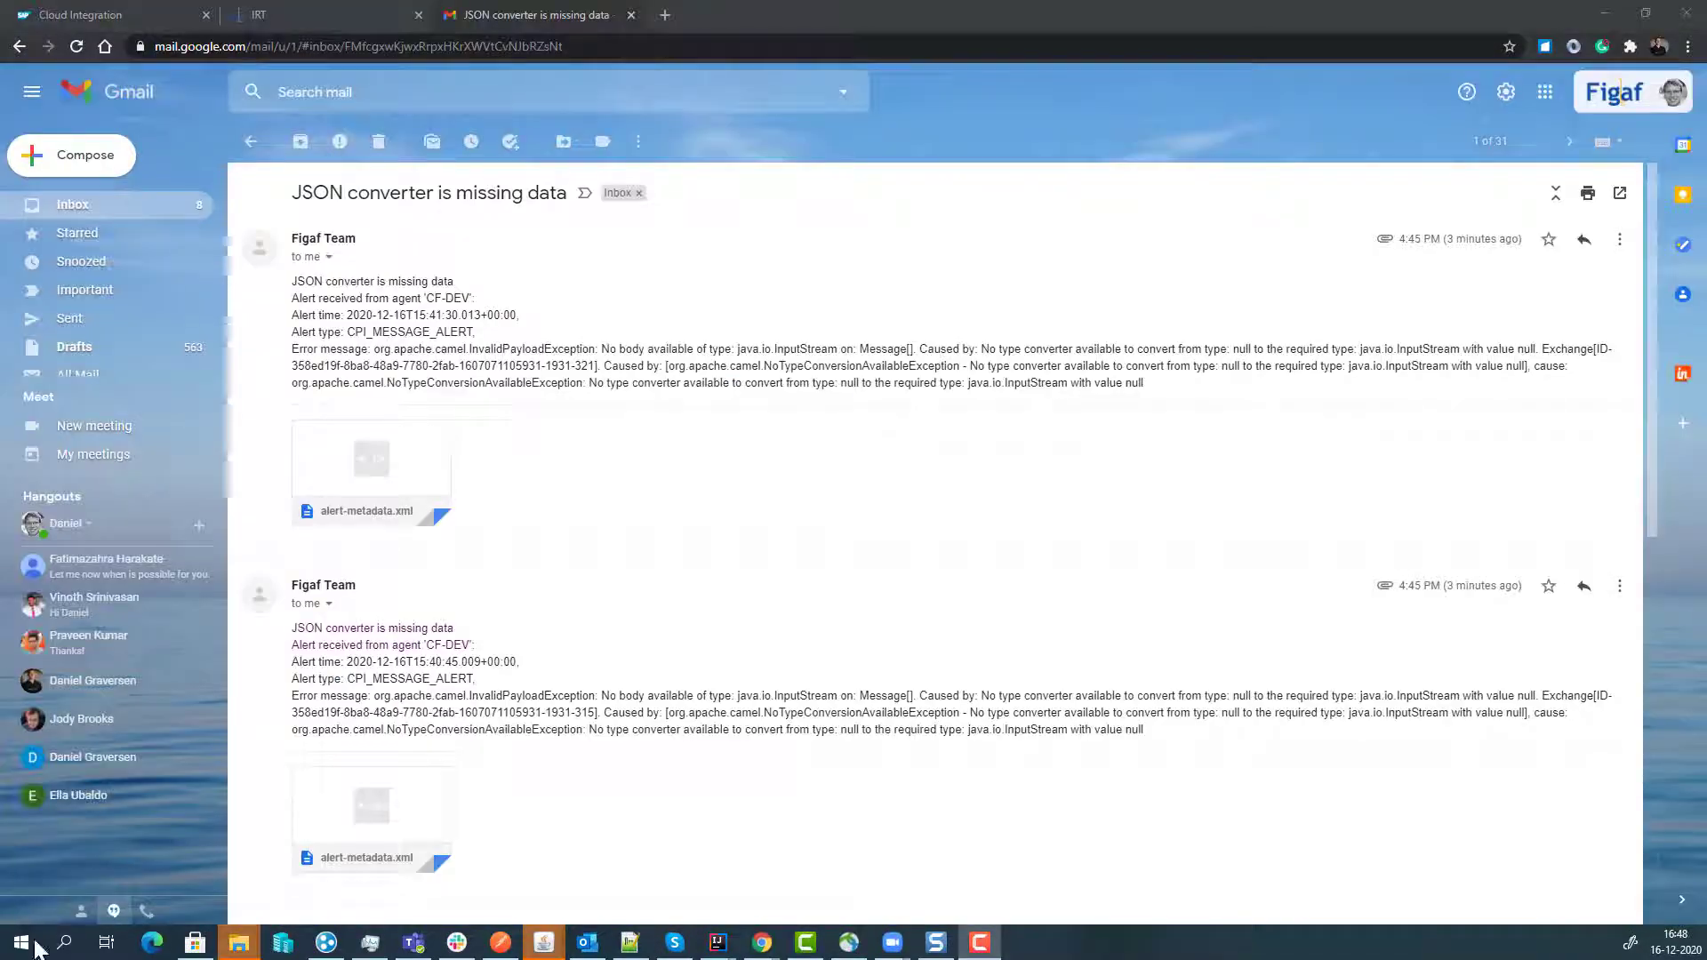
- Preview the email's alert-metadata.xml attachment, then move the Gmail tab into its own window
mouse_move(312, 450)
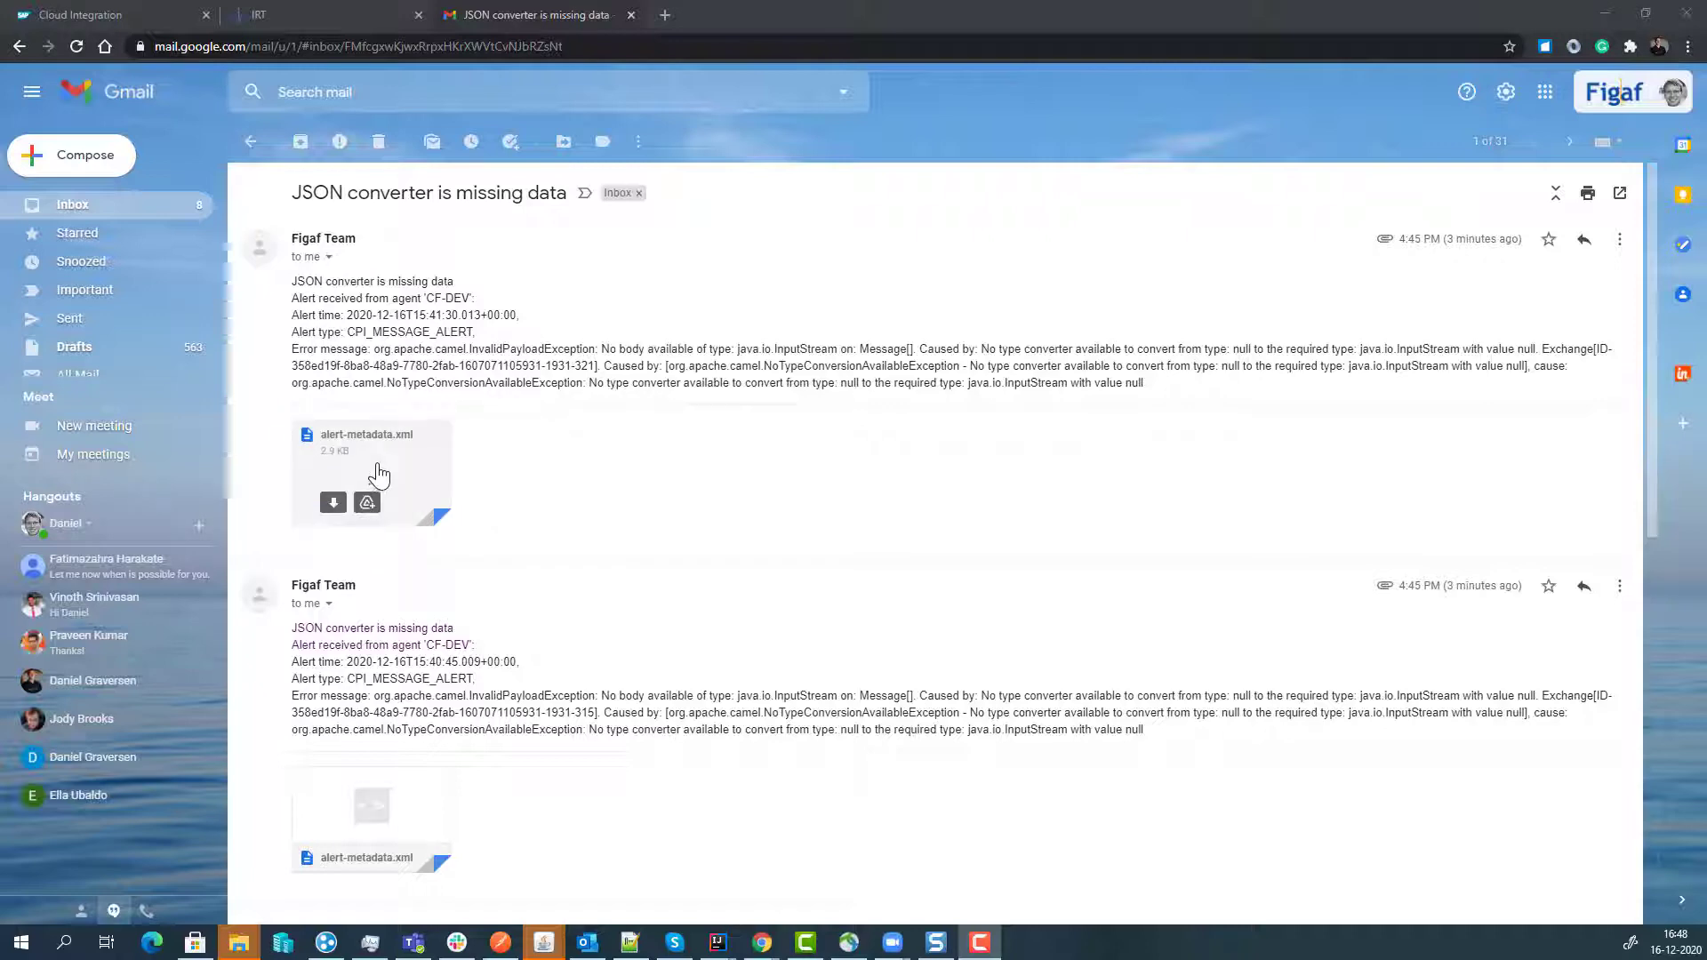
left_click(378, 471)
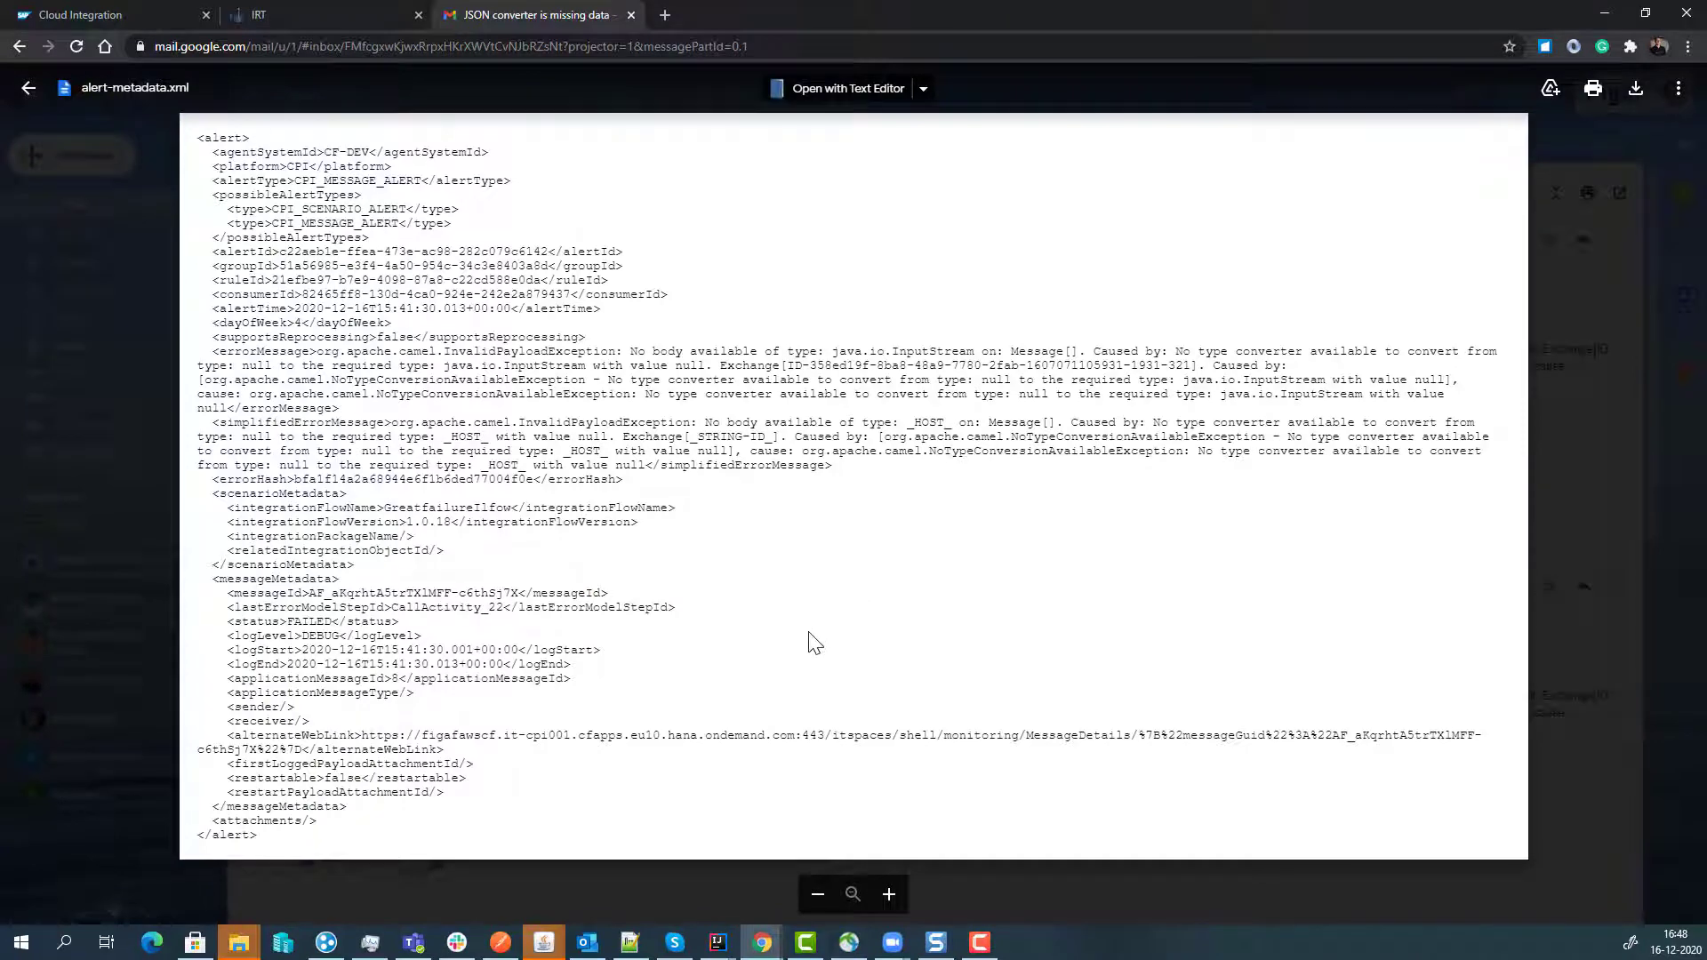
key("Escape")
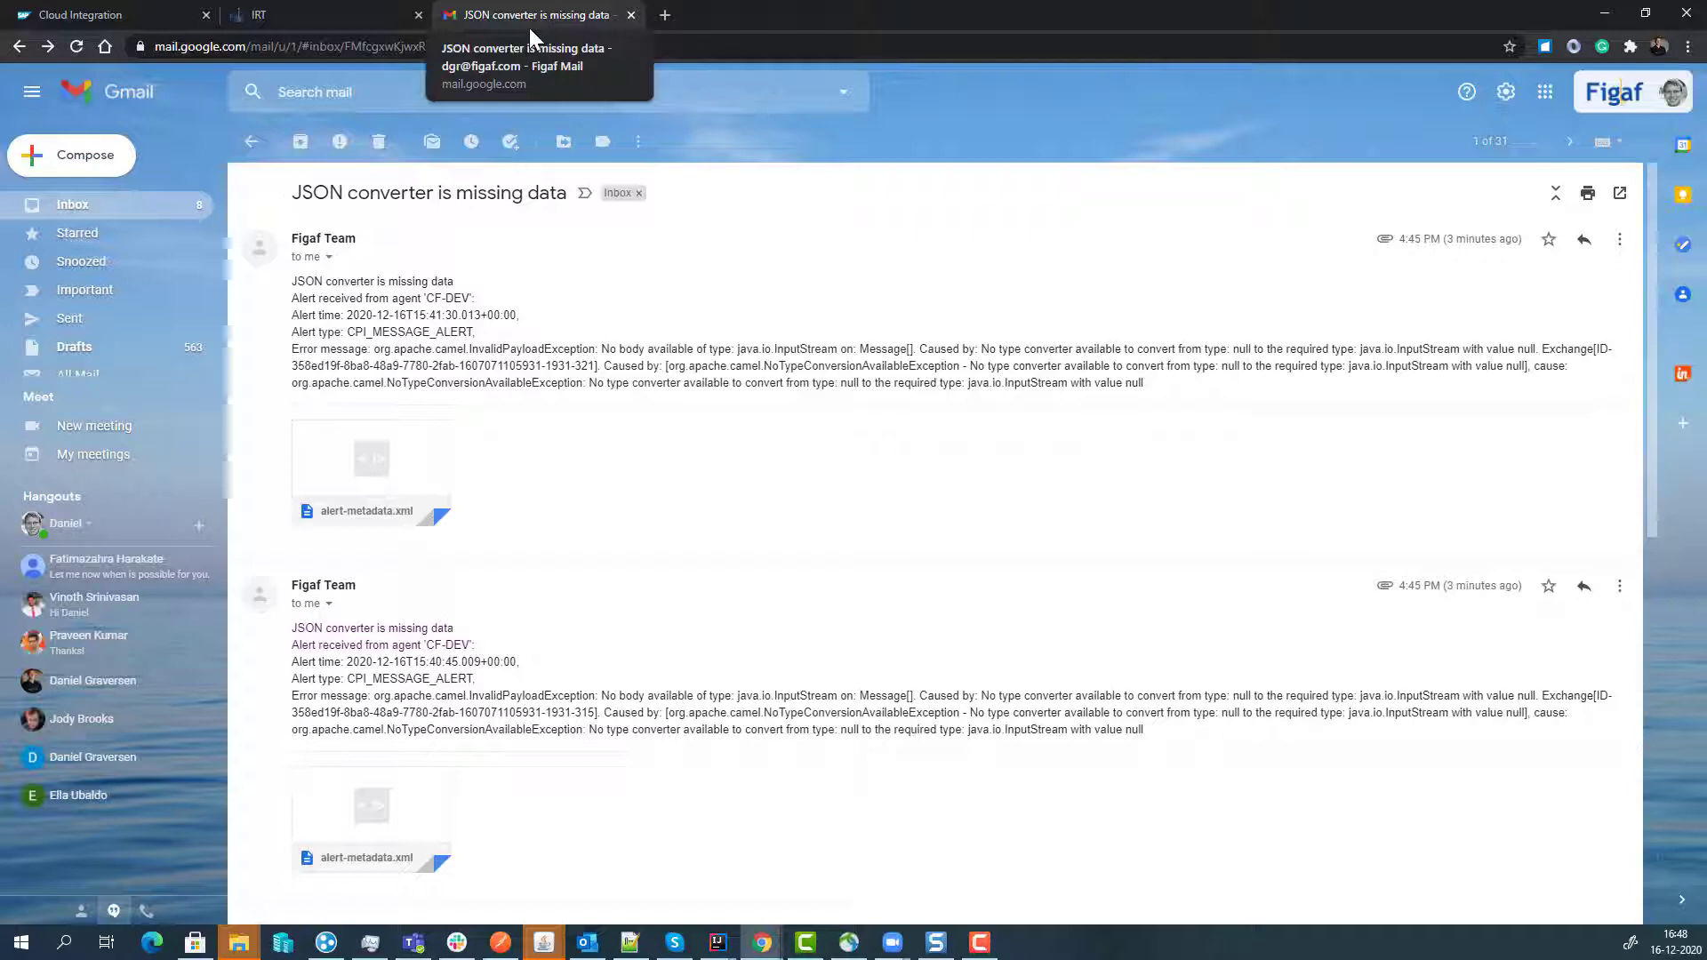
left_click_drag(528, 20, 0, 231)
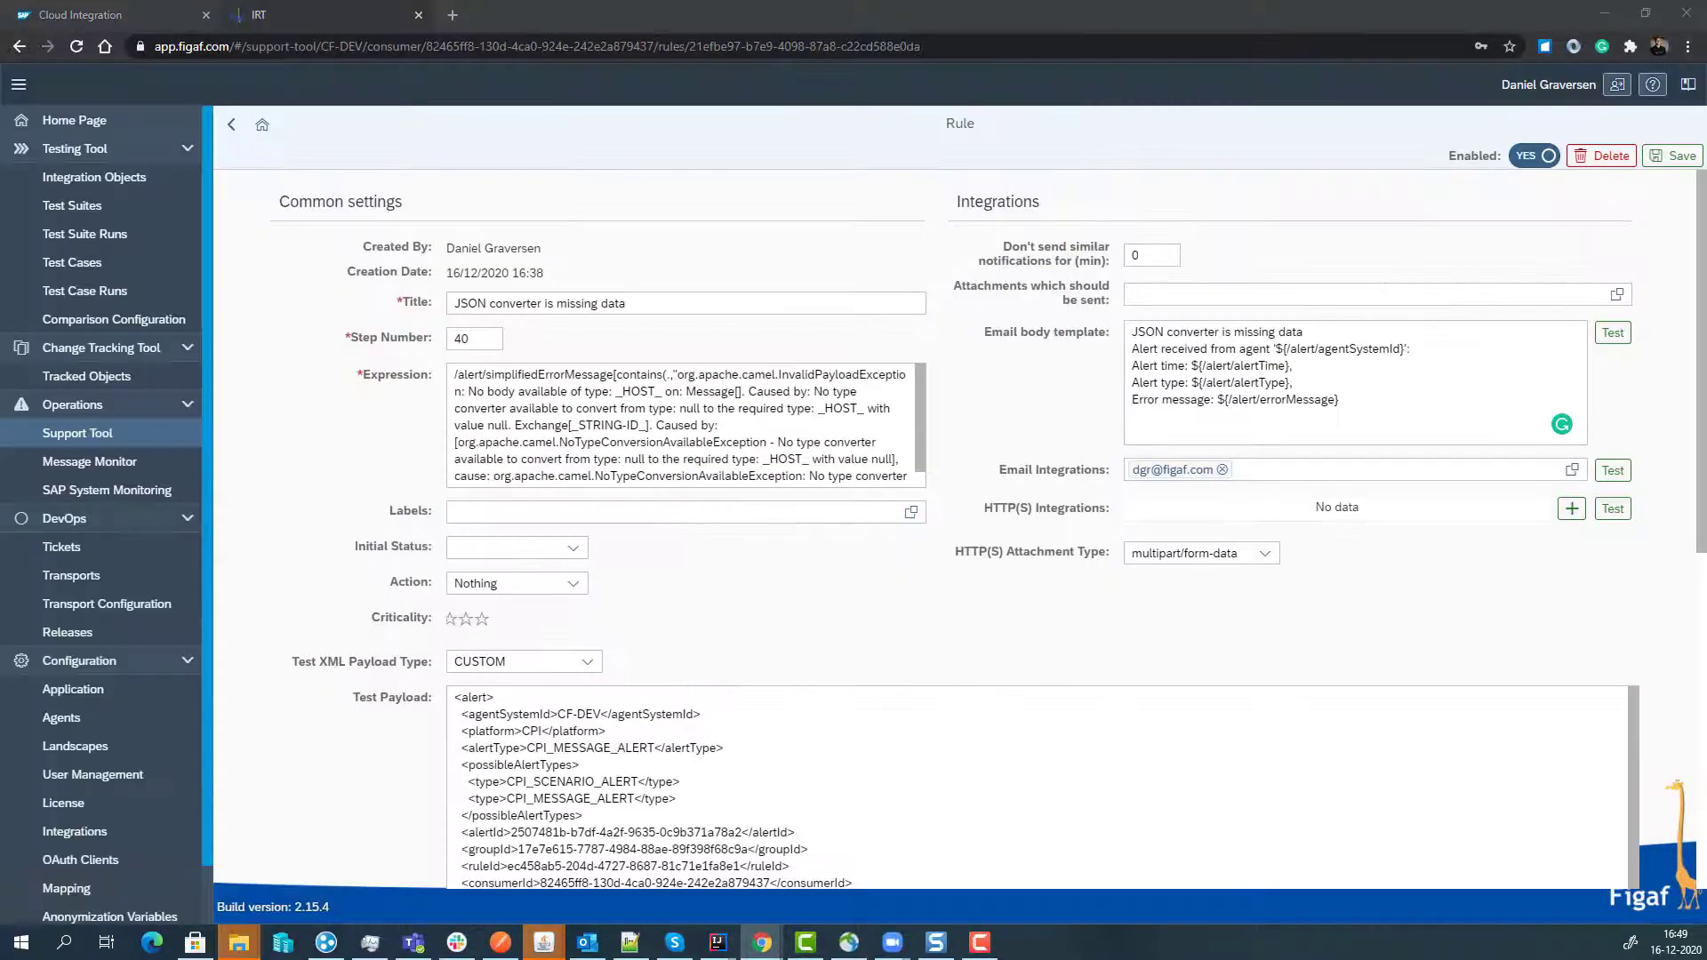
- Return to the alerts list, switch to Rules, and open the Default Rule's details
left_click(231, 124)
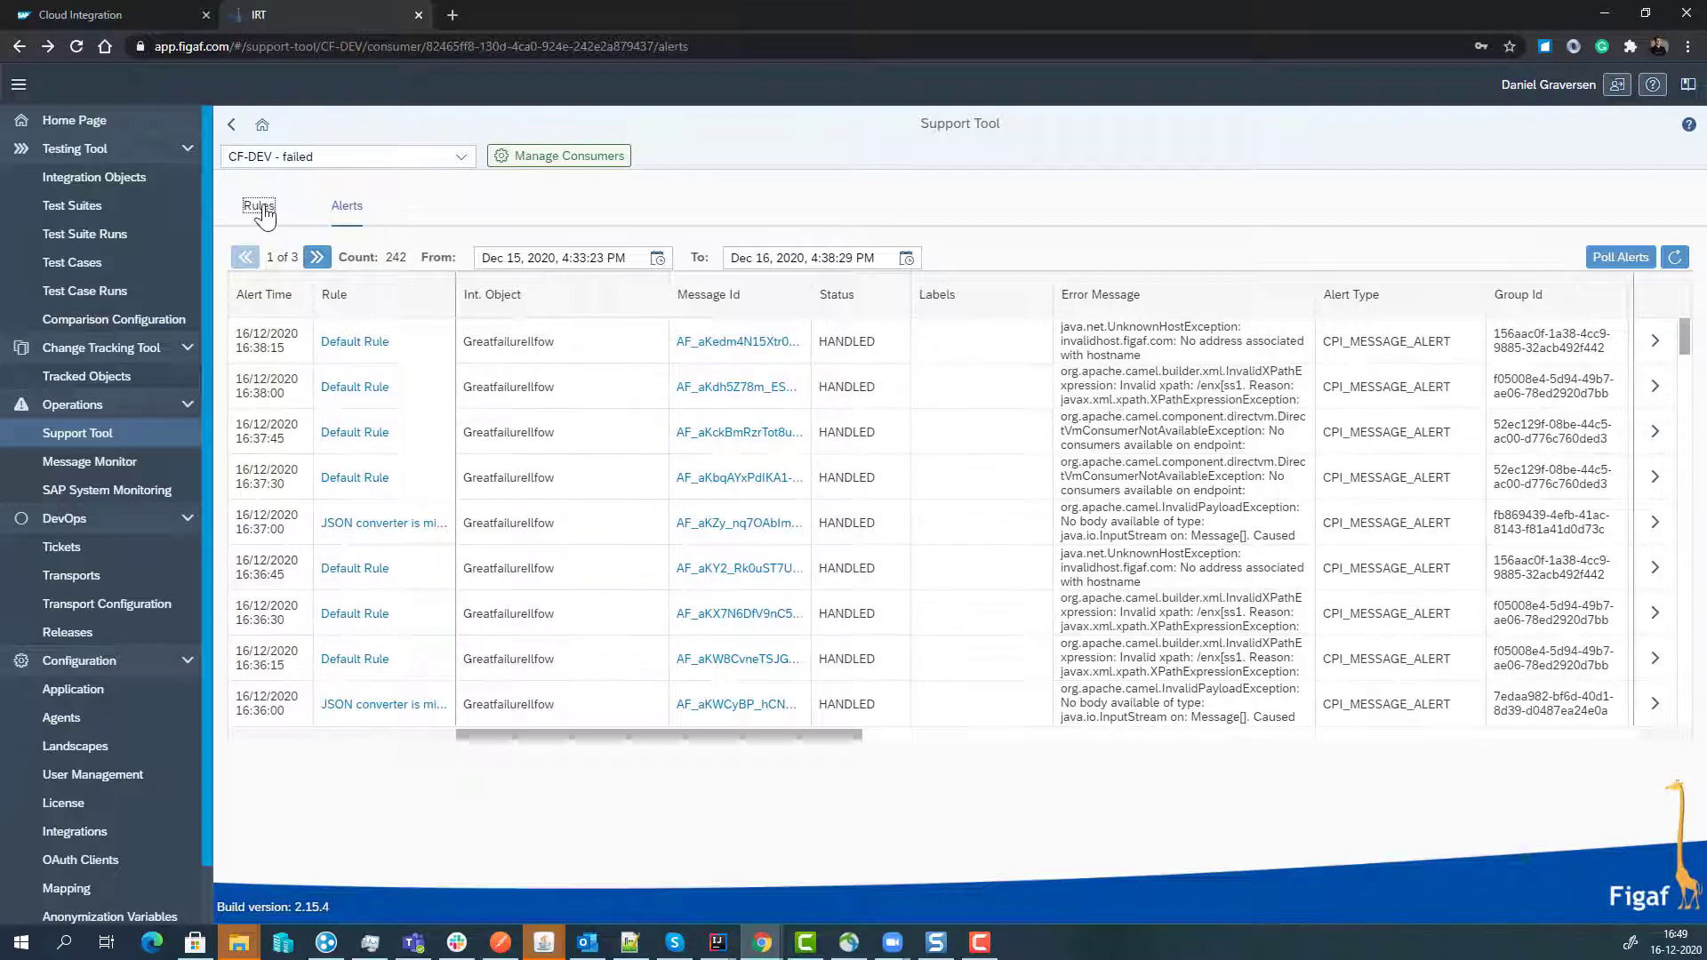
left_click(260, 209)
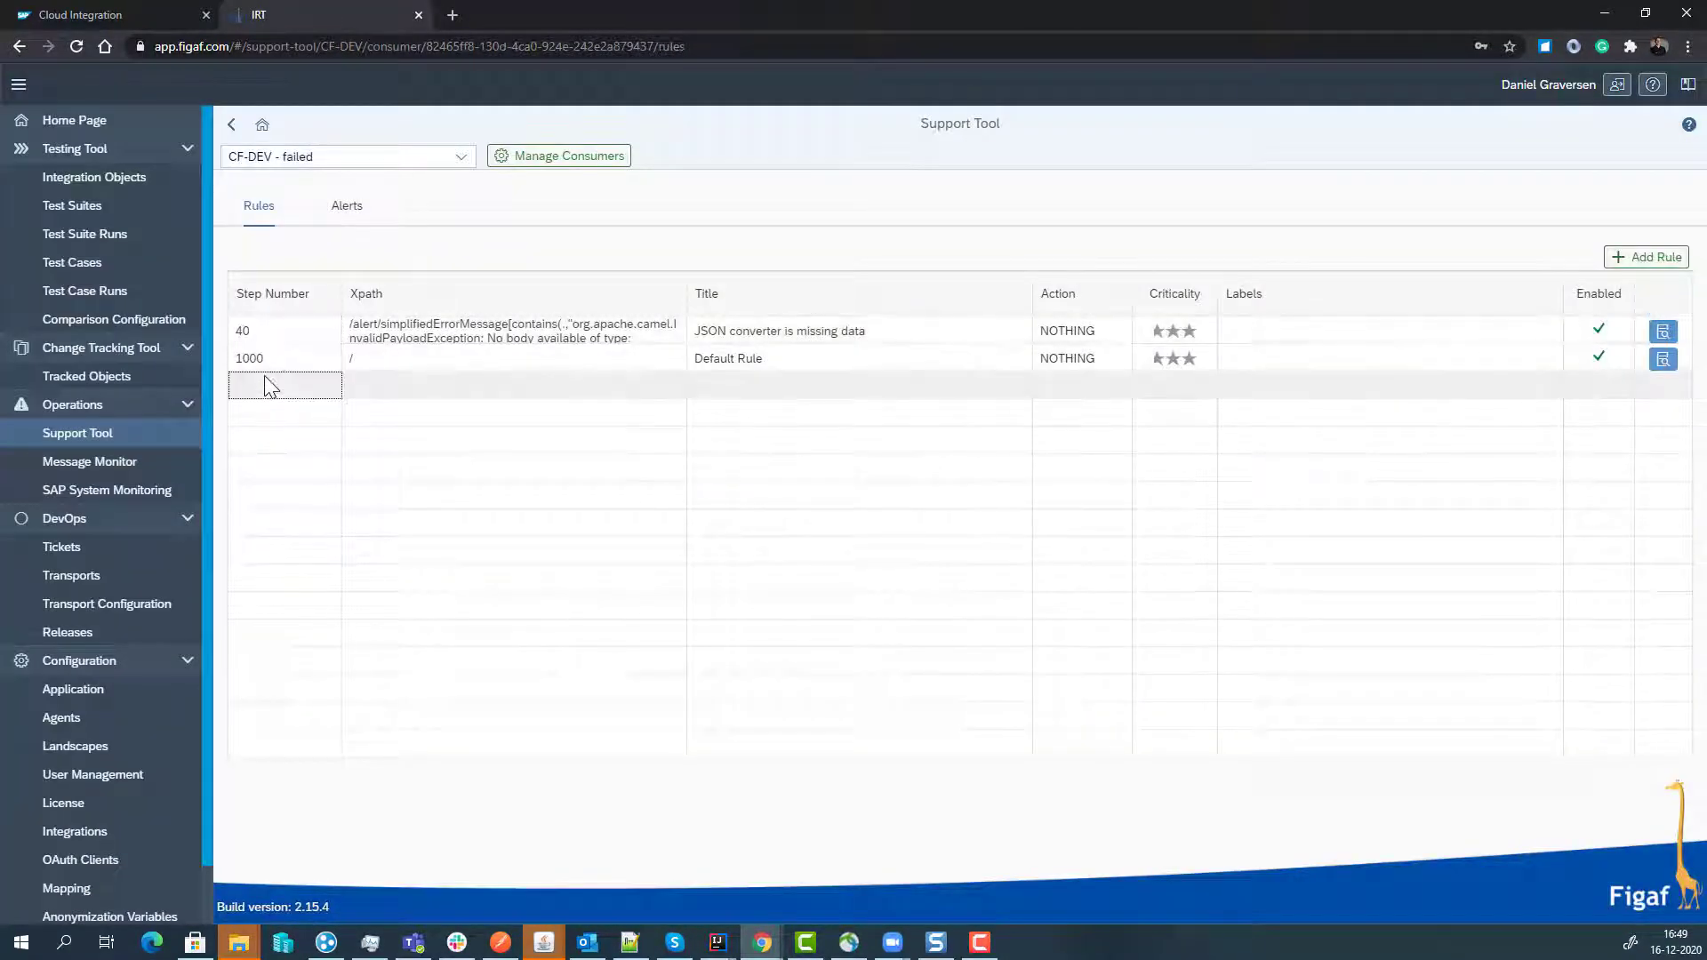
left_click(283, 357)
left_click(1663, 359)
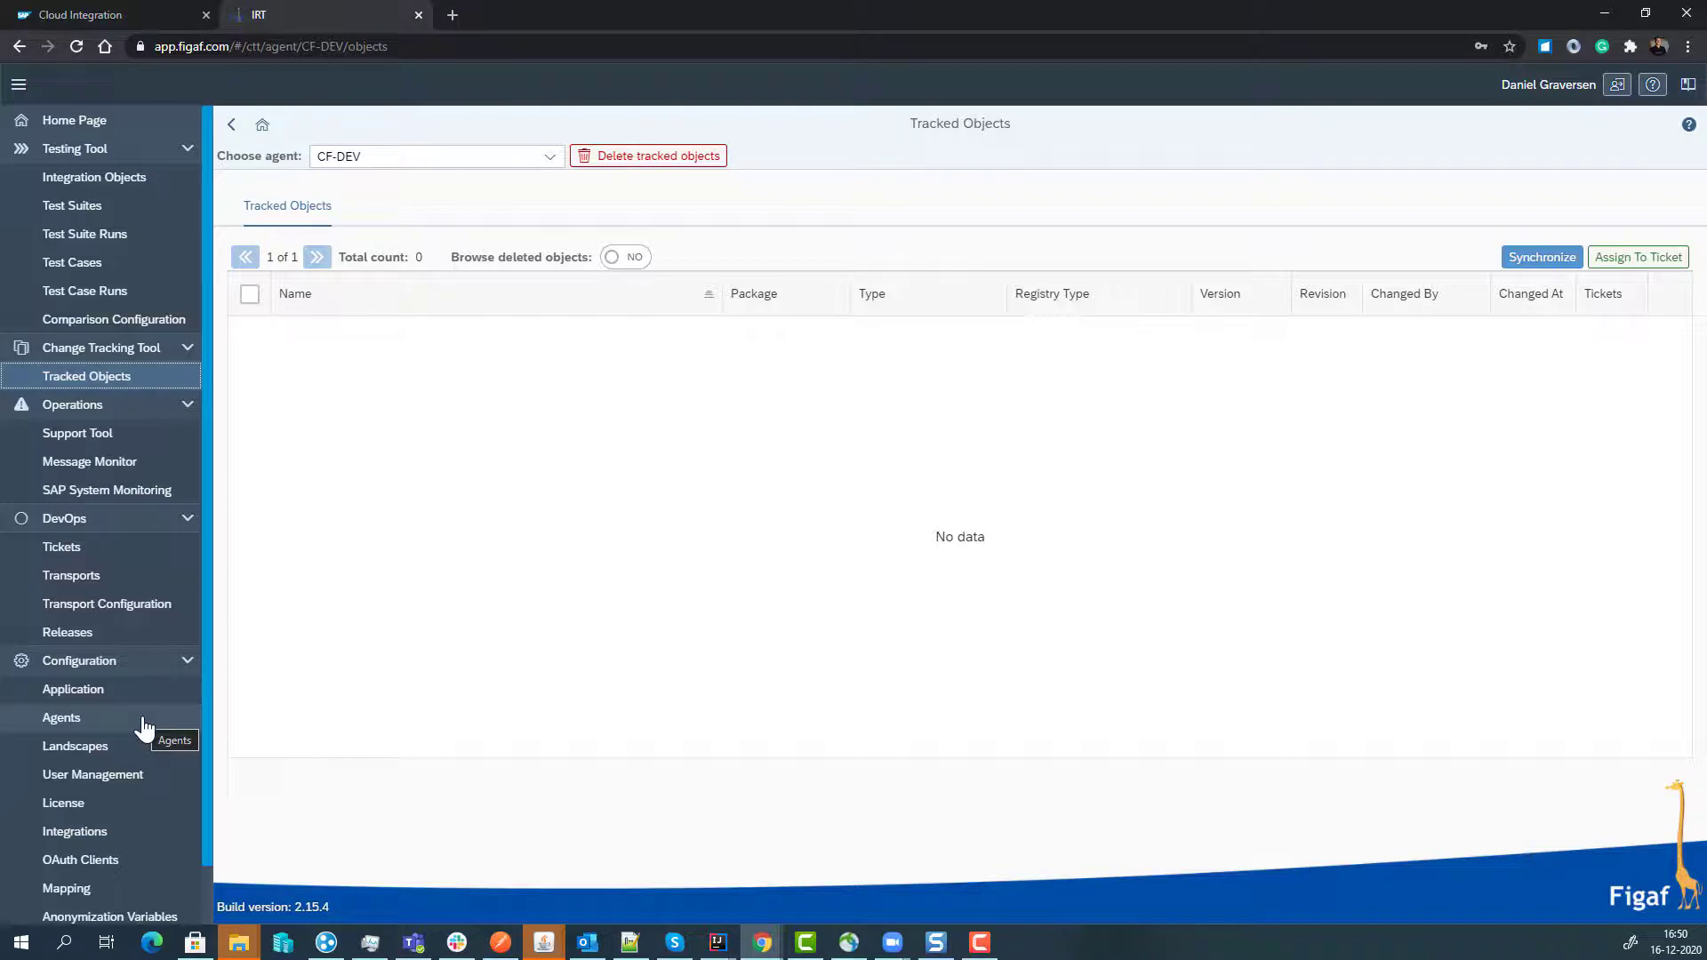
- Browse User Management, cancel Add User, then view Integration Objects and the CF-DEV agent list
left_click(145, 775)
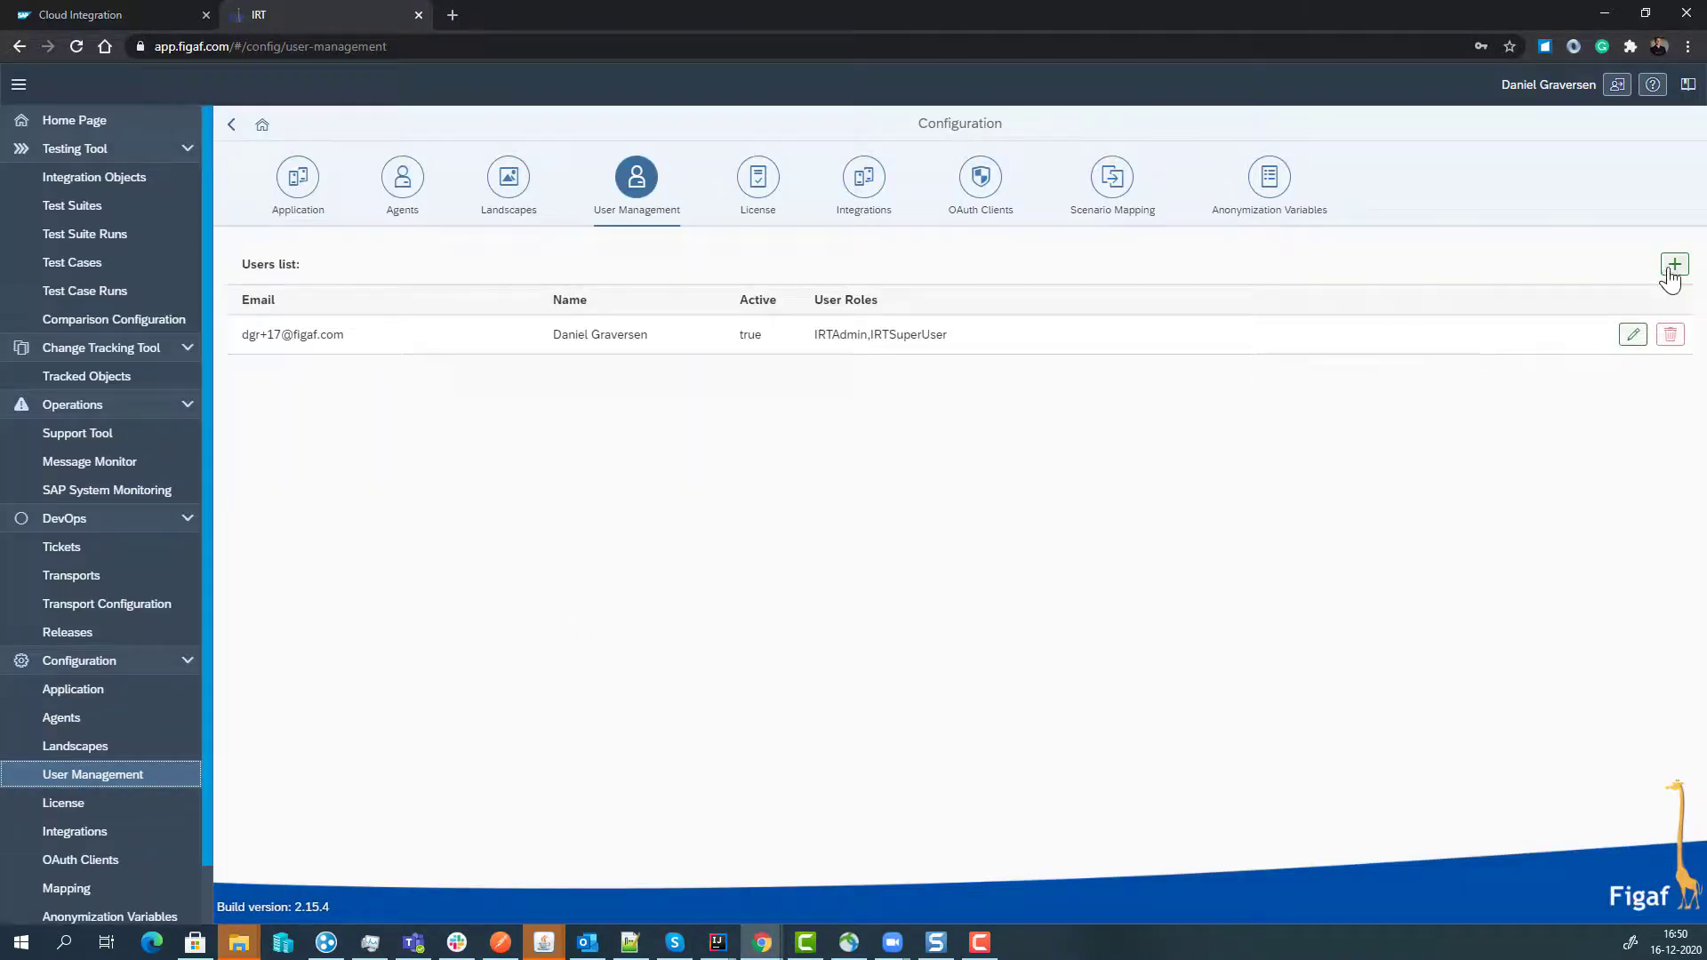
left_click(1671, 270)
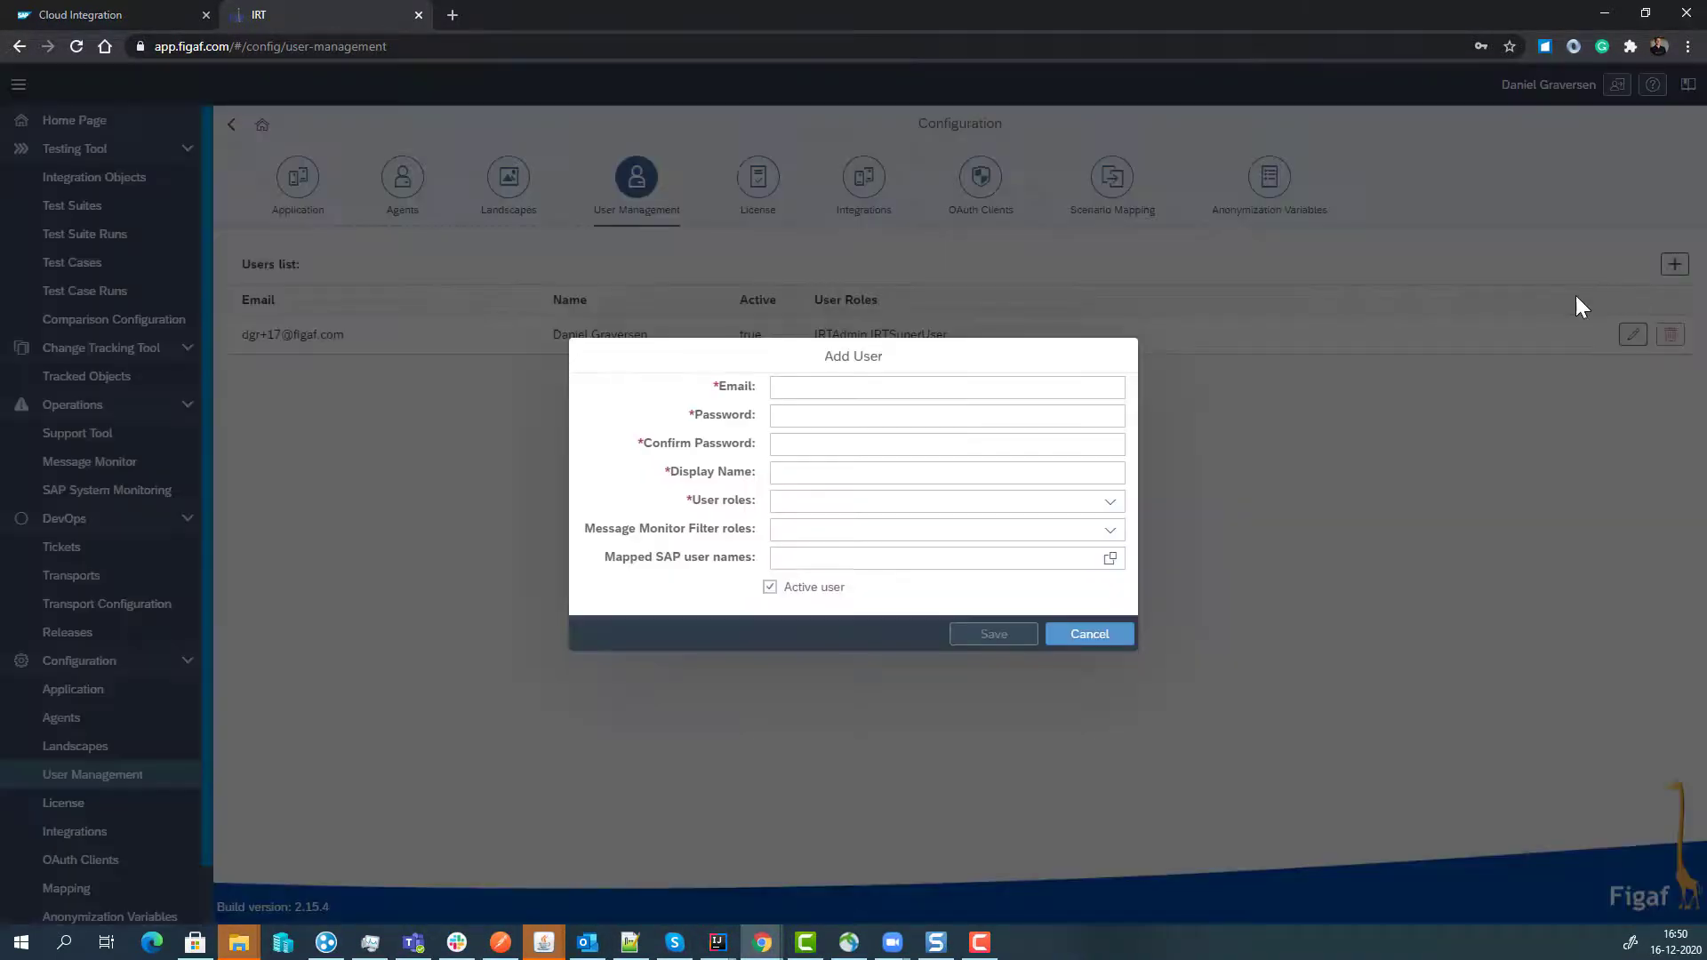
left_click(1088, 634)
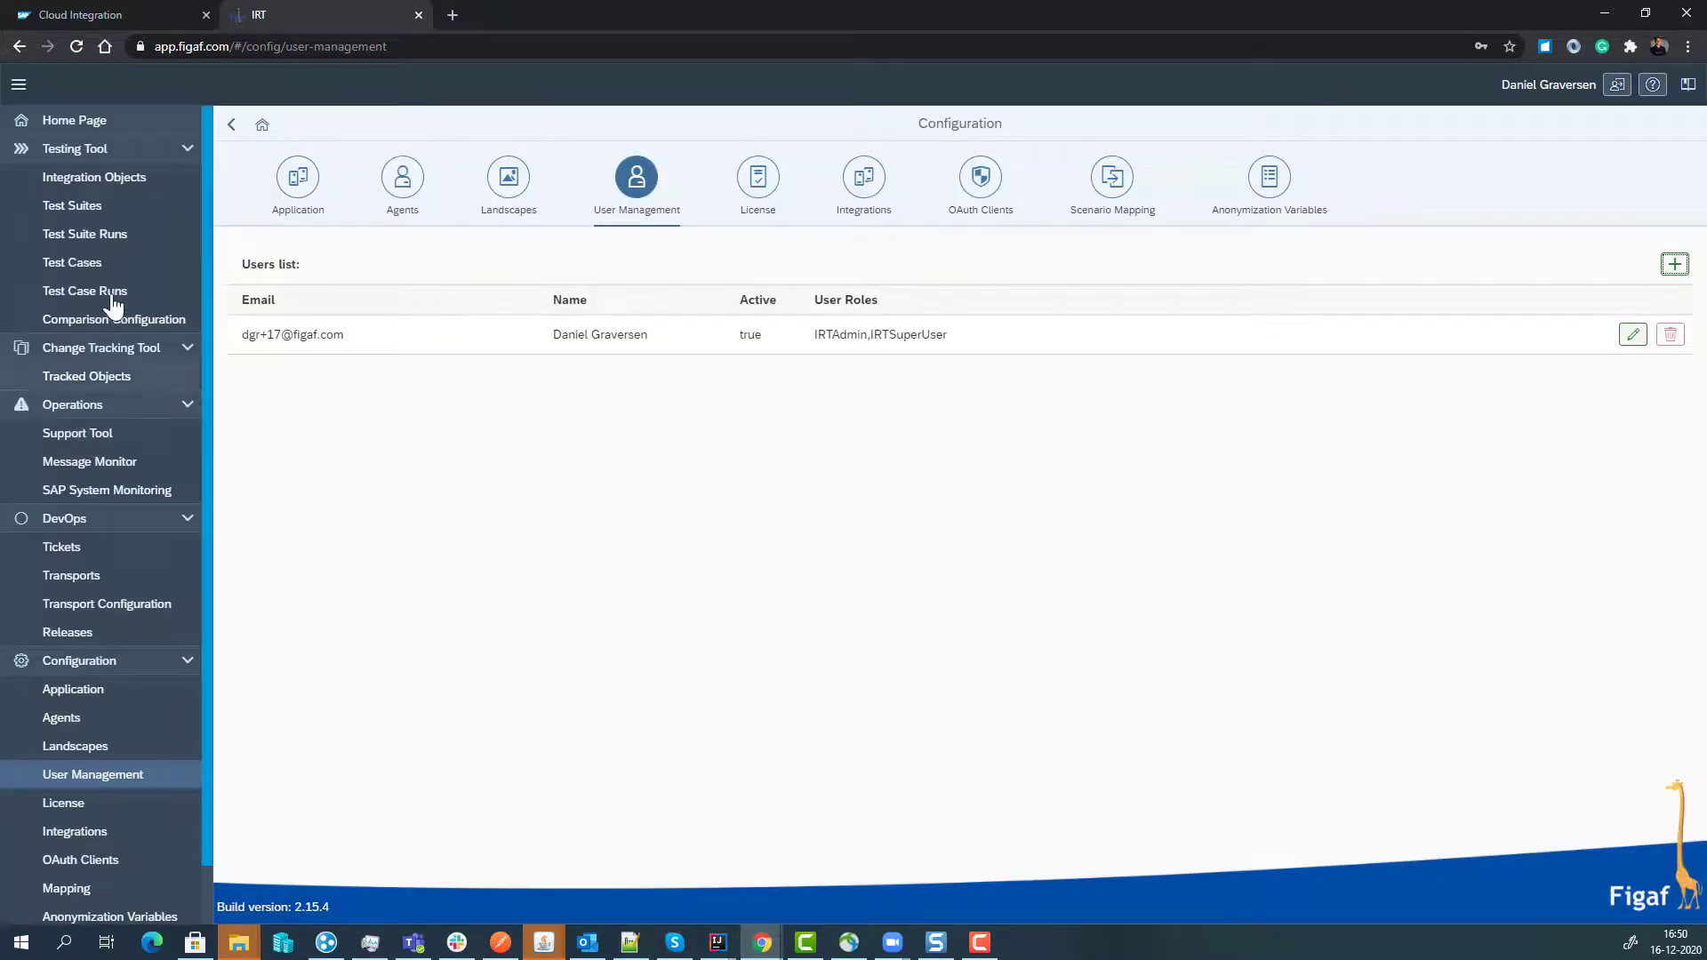
left_click(126, 182)
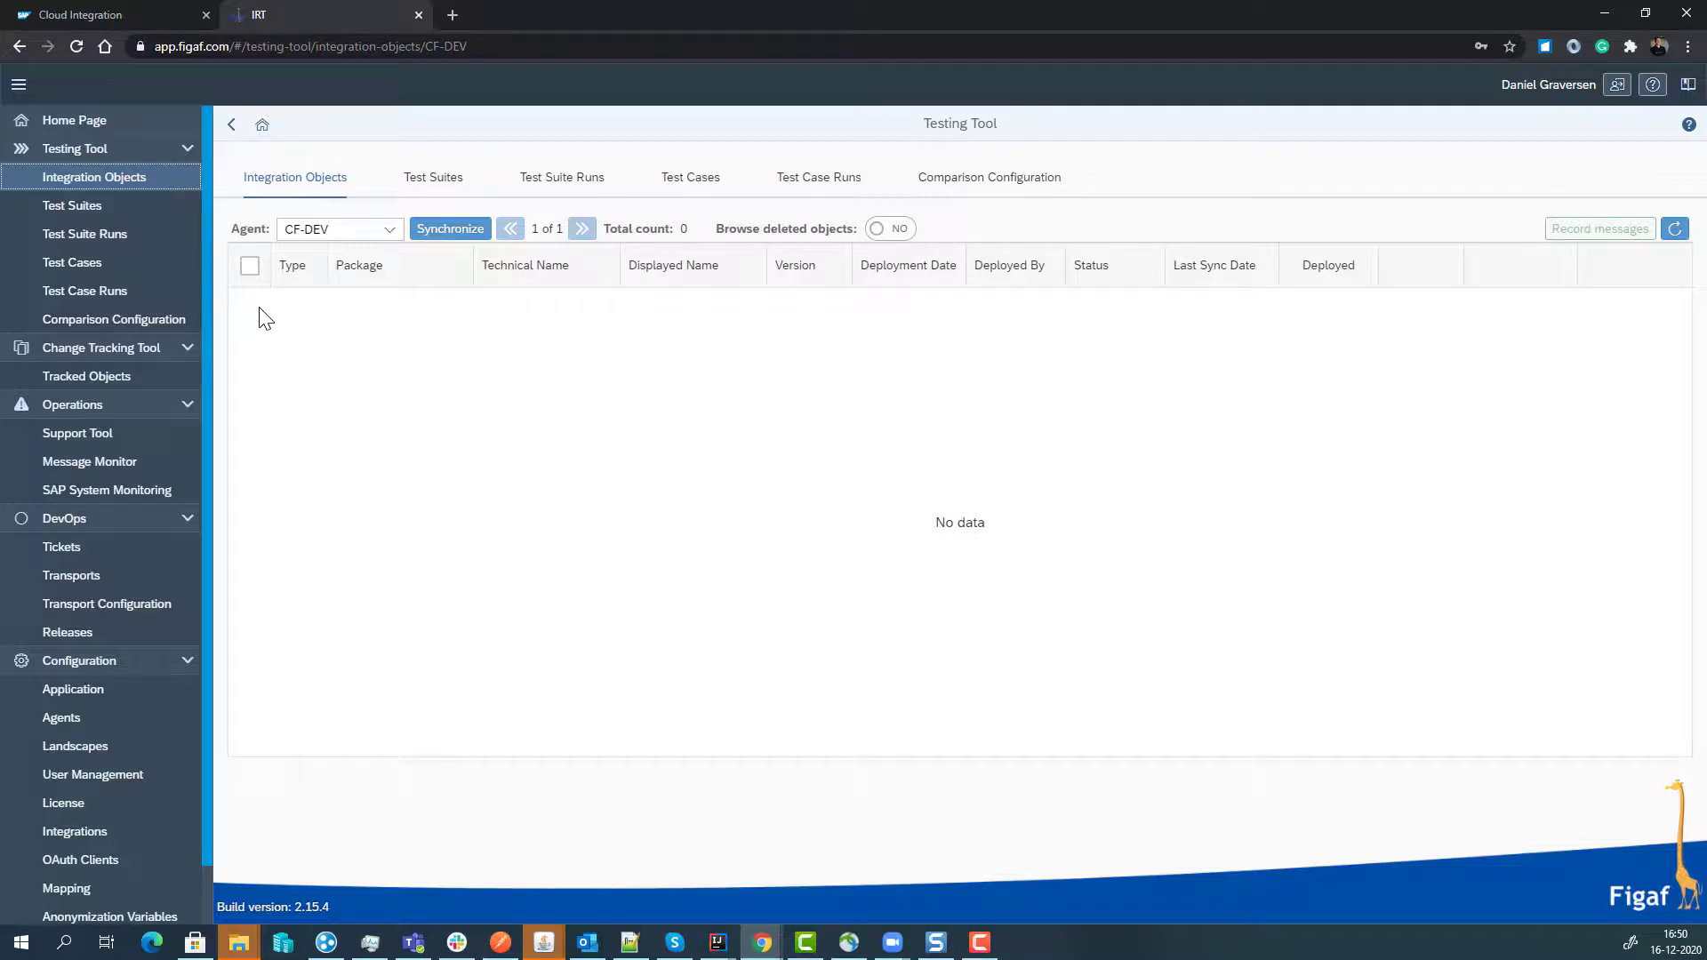
left_click(110, 722)
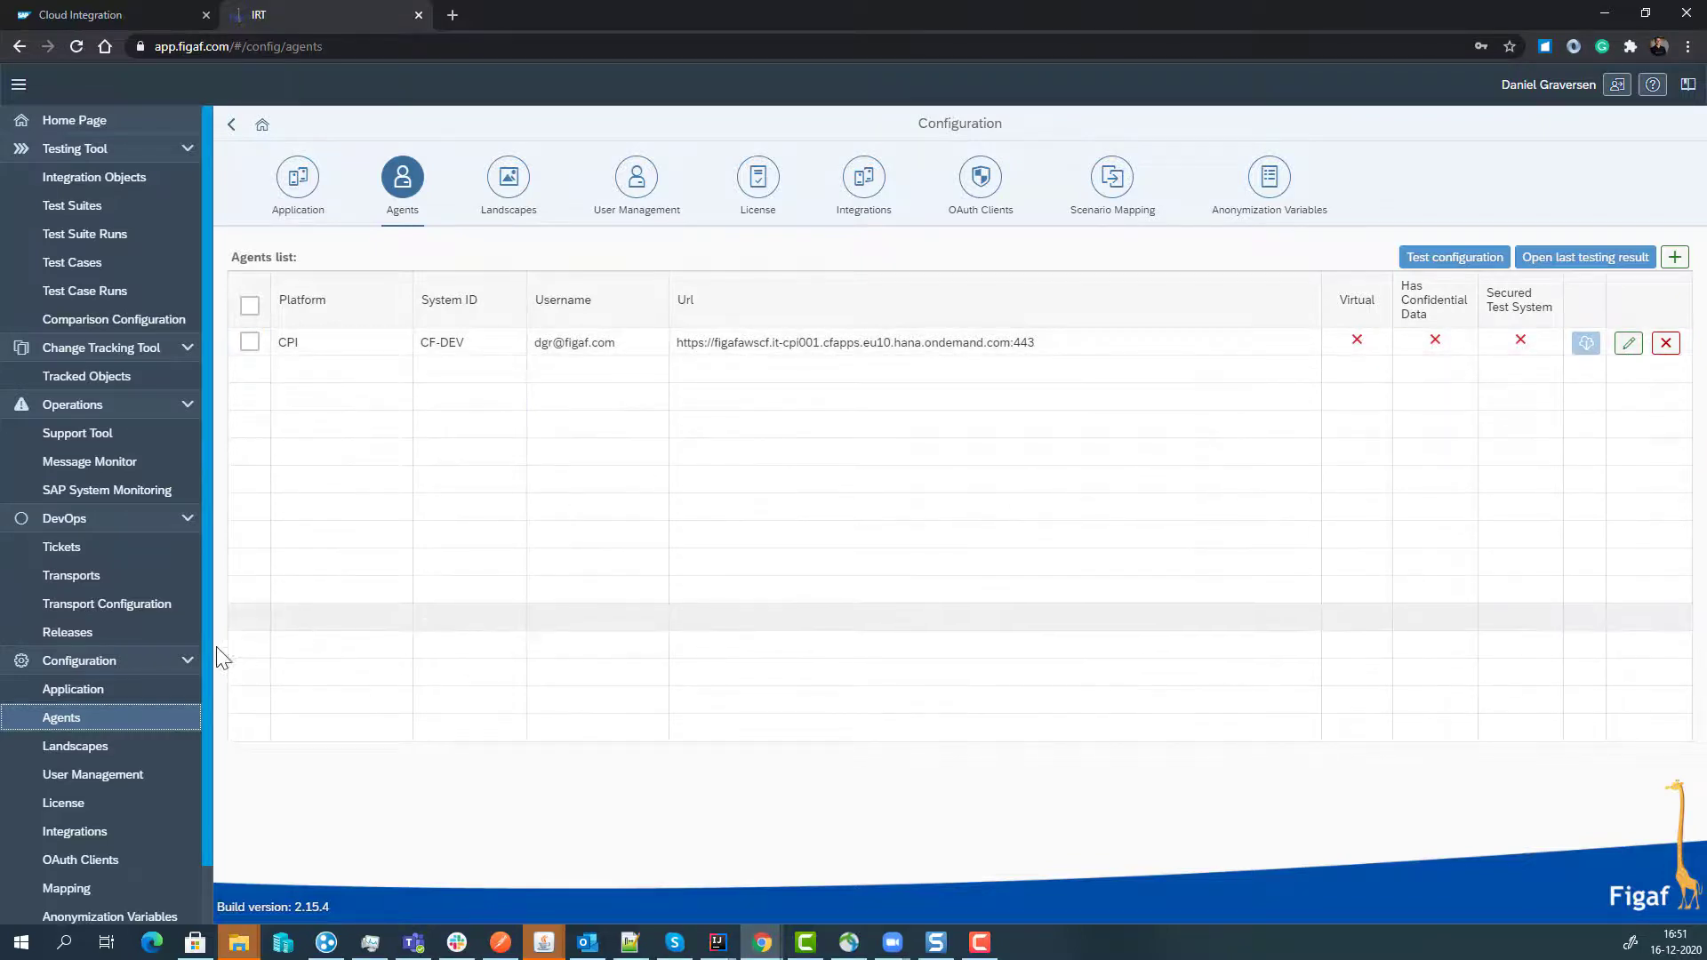
- Switch off the SupportToolAlertsHandler job in Application configuration and save the change
left_click(89, 689)
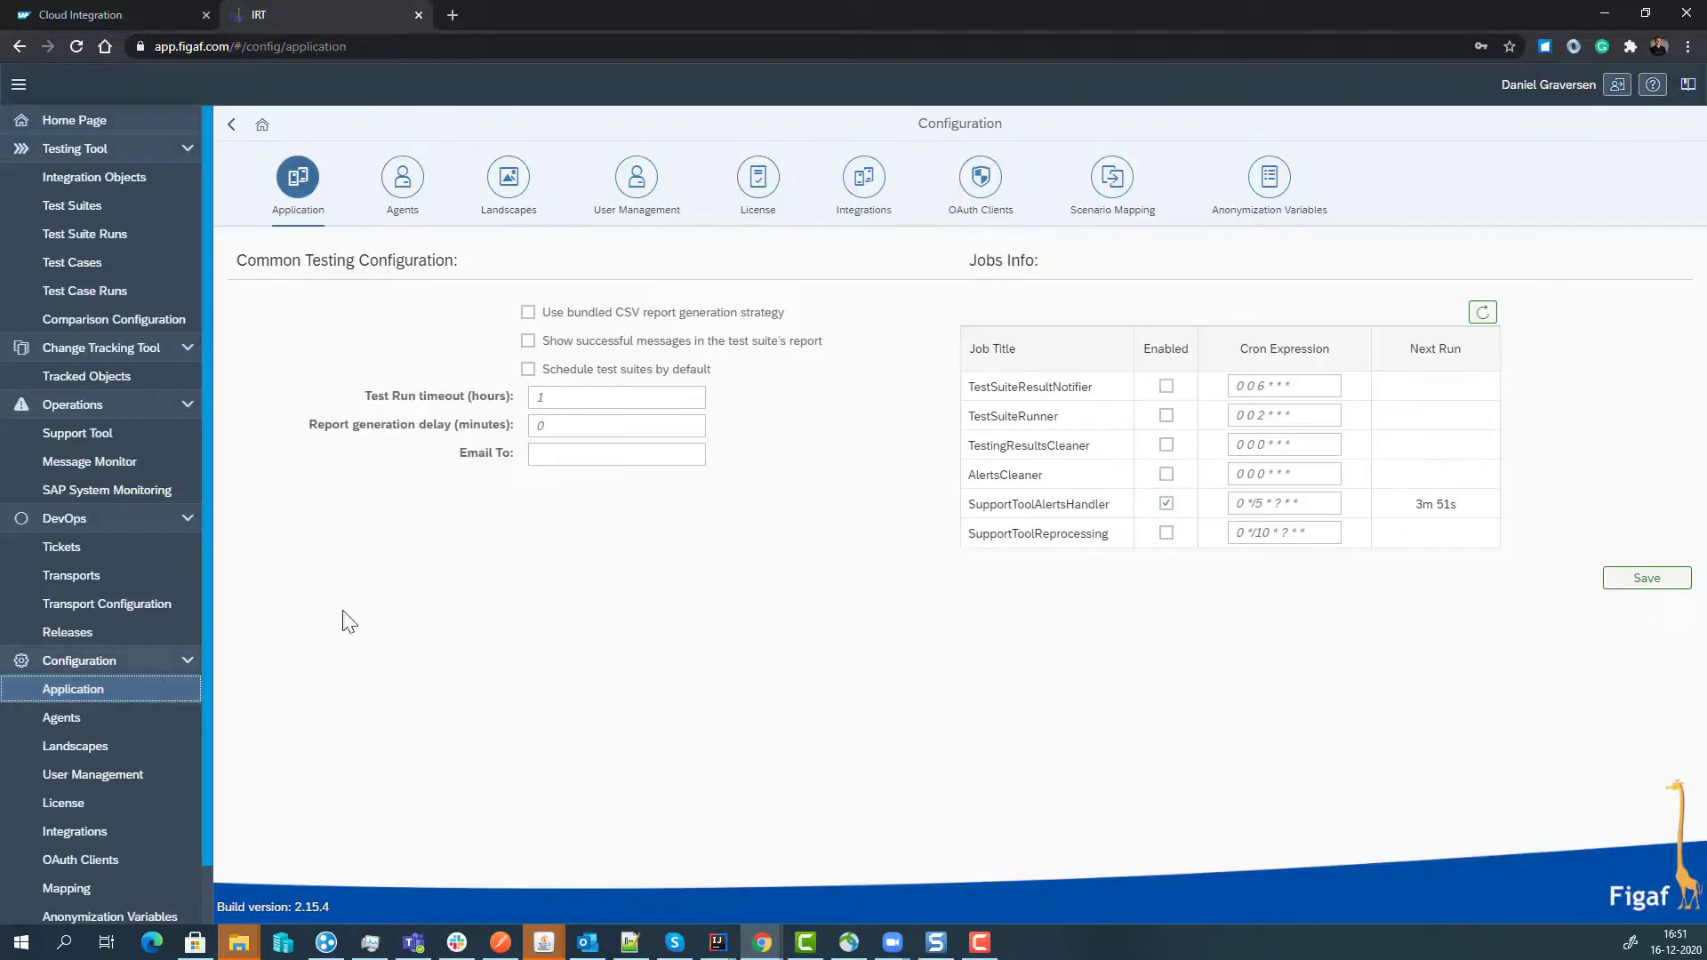
left_click(1167, 505)
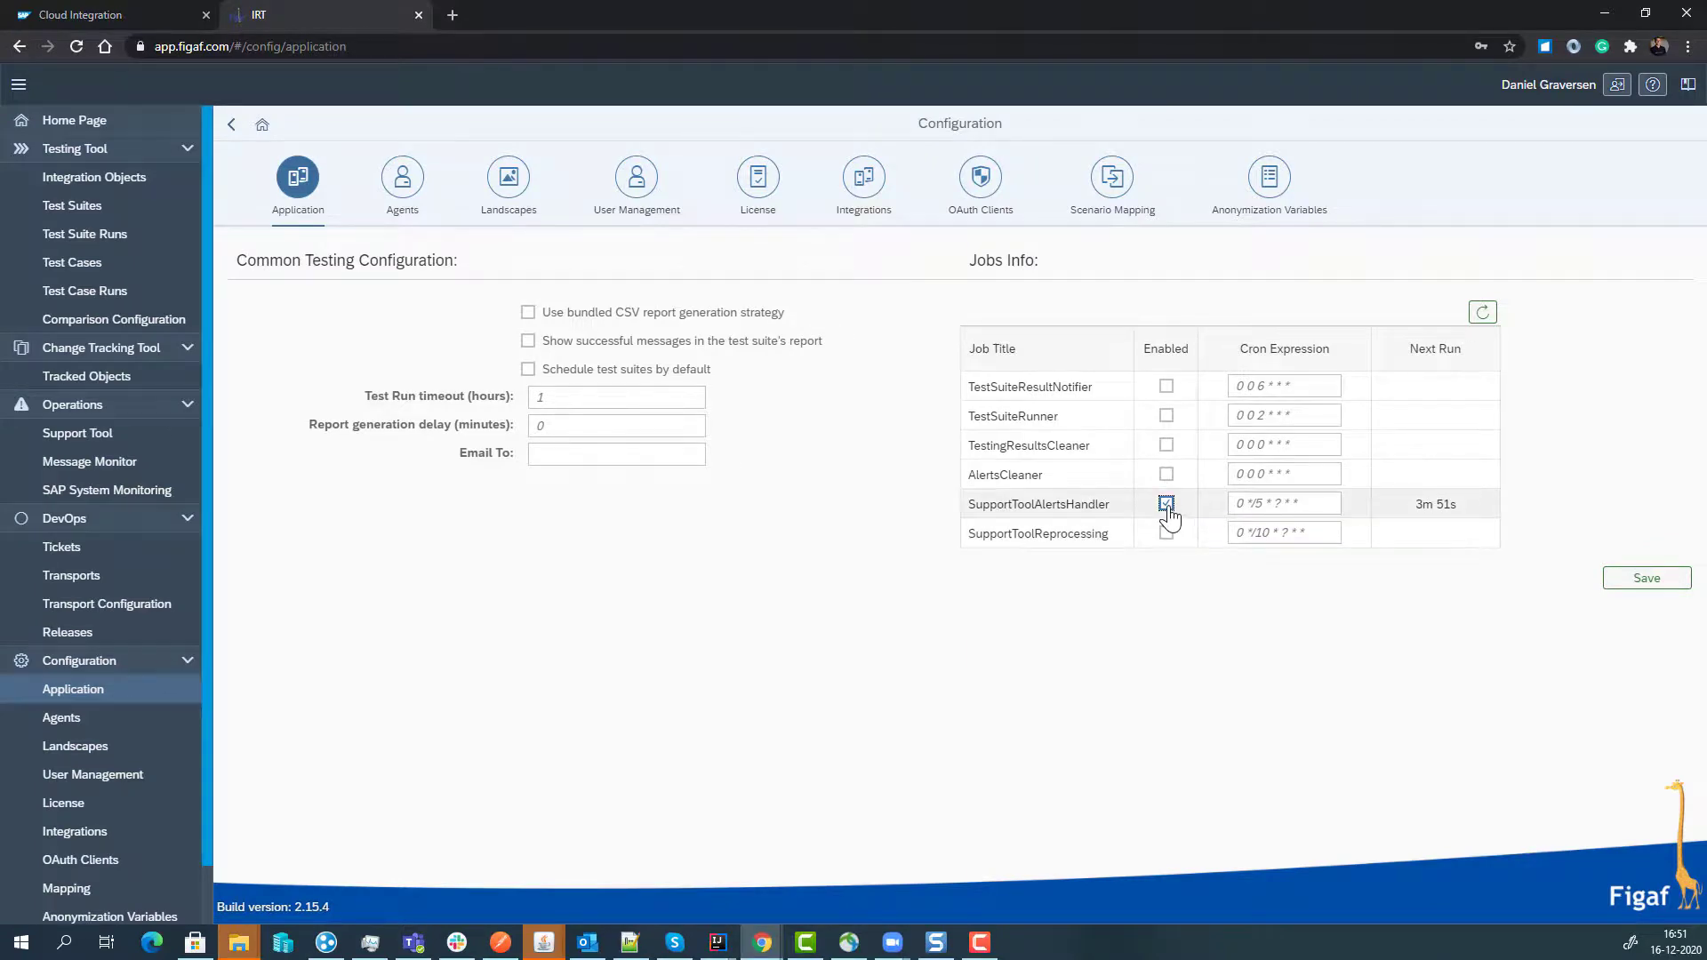
left_click(1639, 580)
left_click(971, 538)
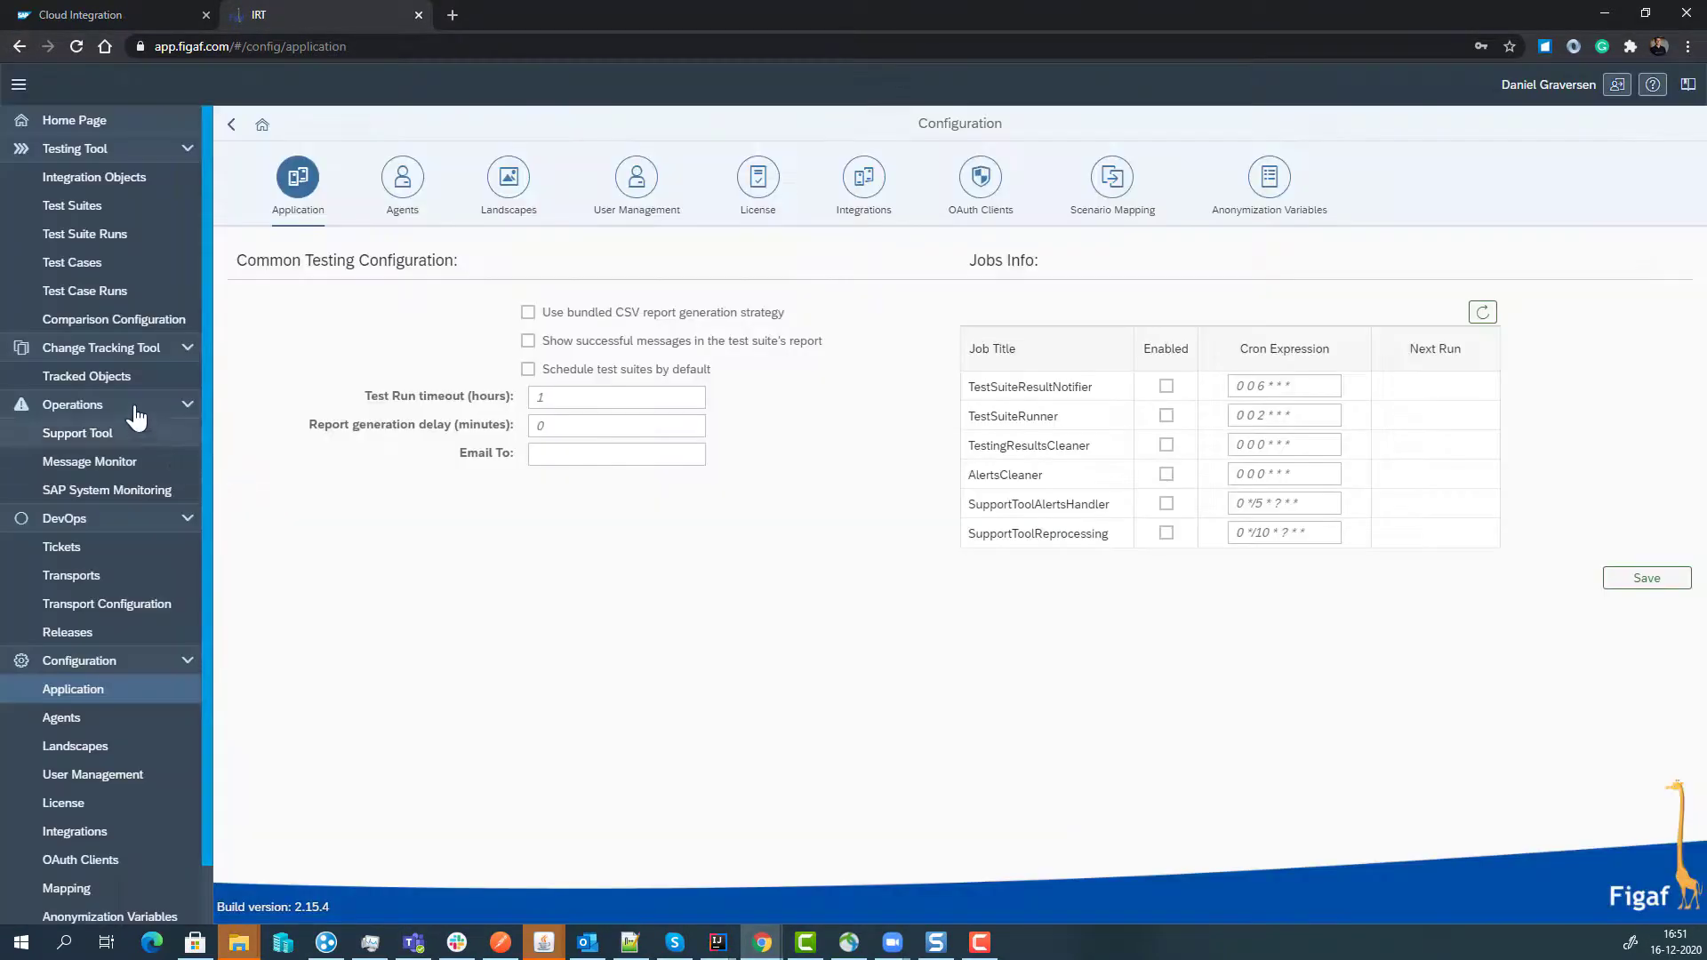